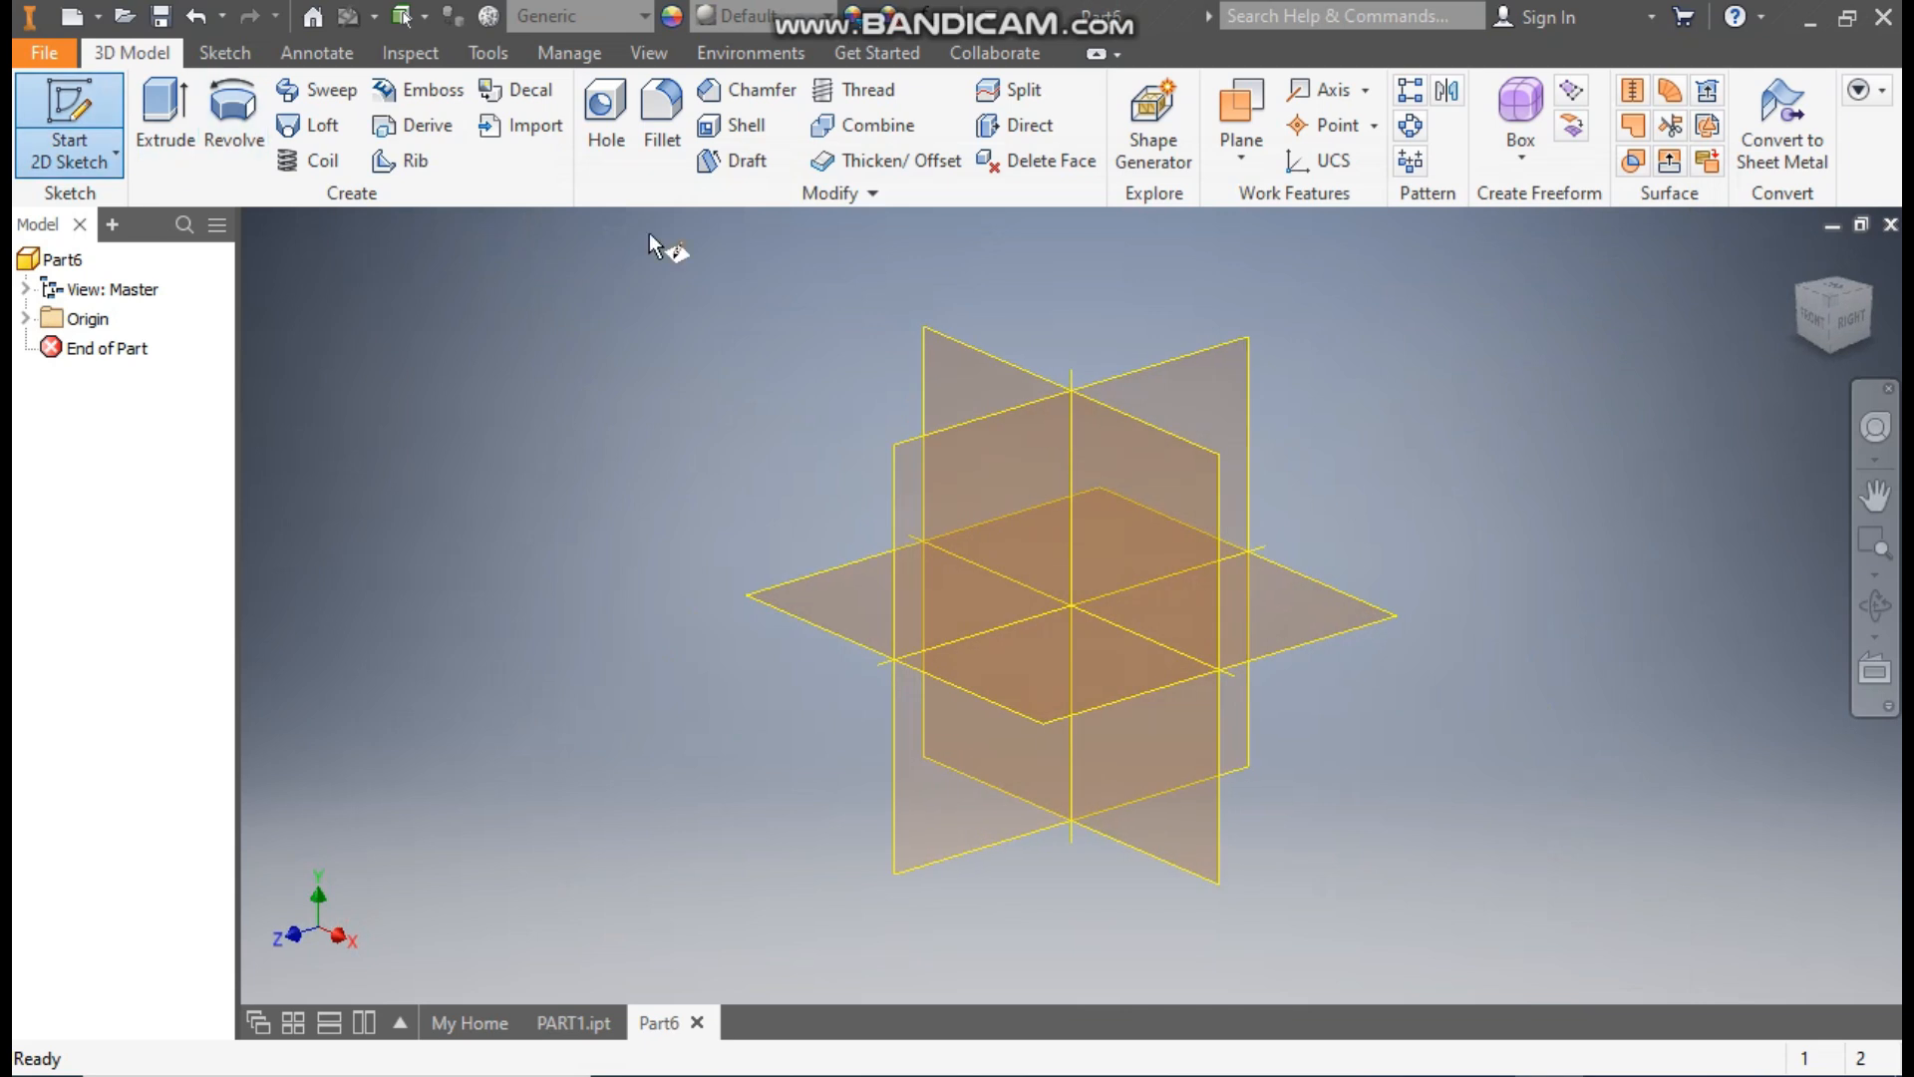
Sketch a closed trapezoid on the front plane with its base starting at the origin, top edge about 28 mm long and height about 24 mm.
left_click(976, 350)
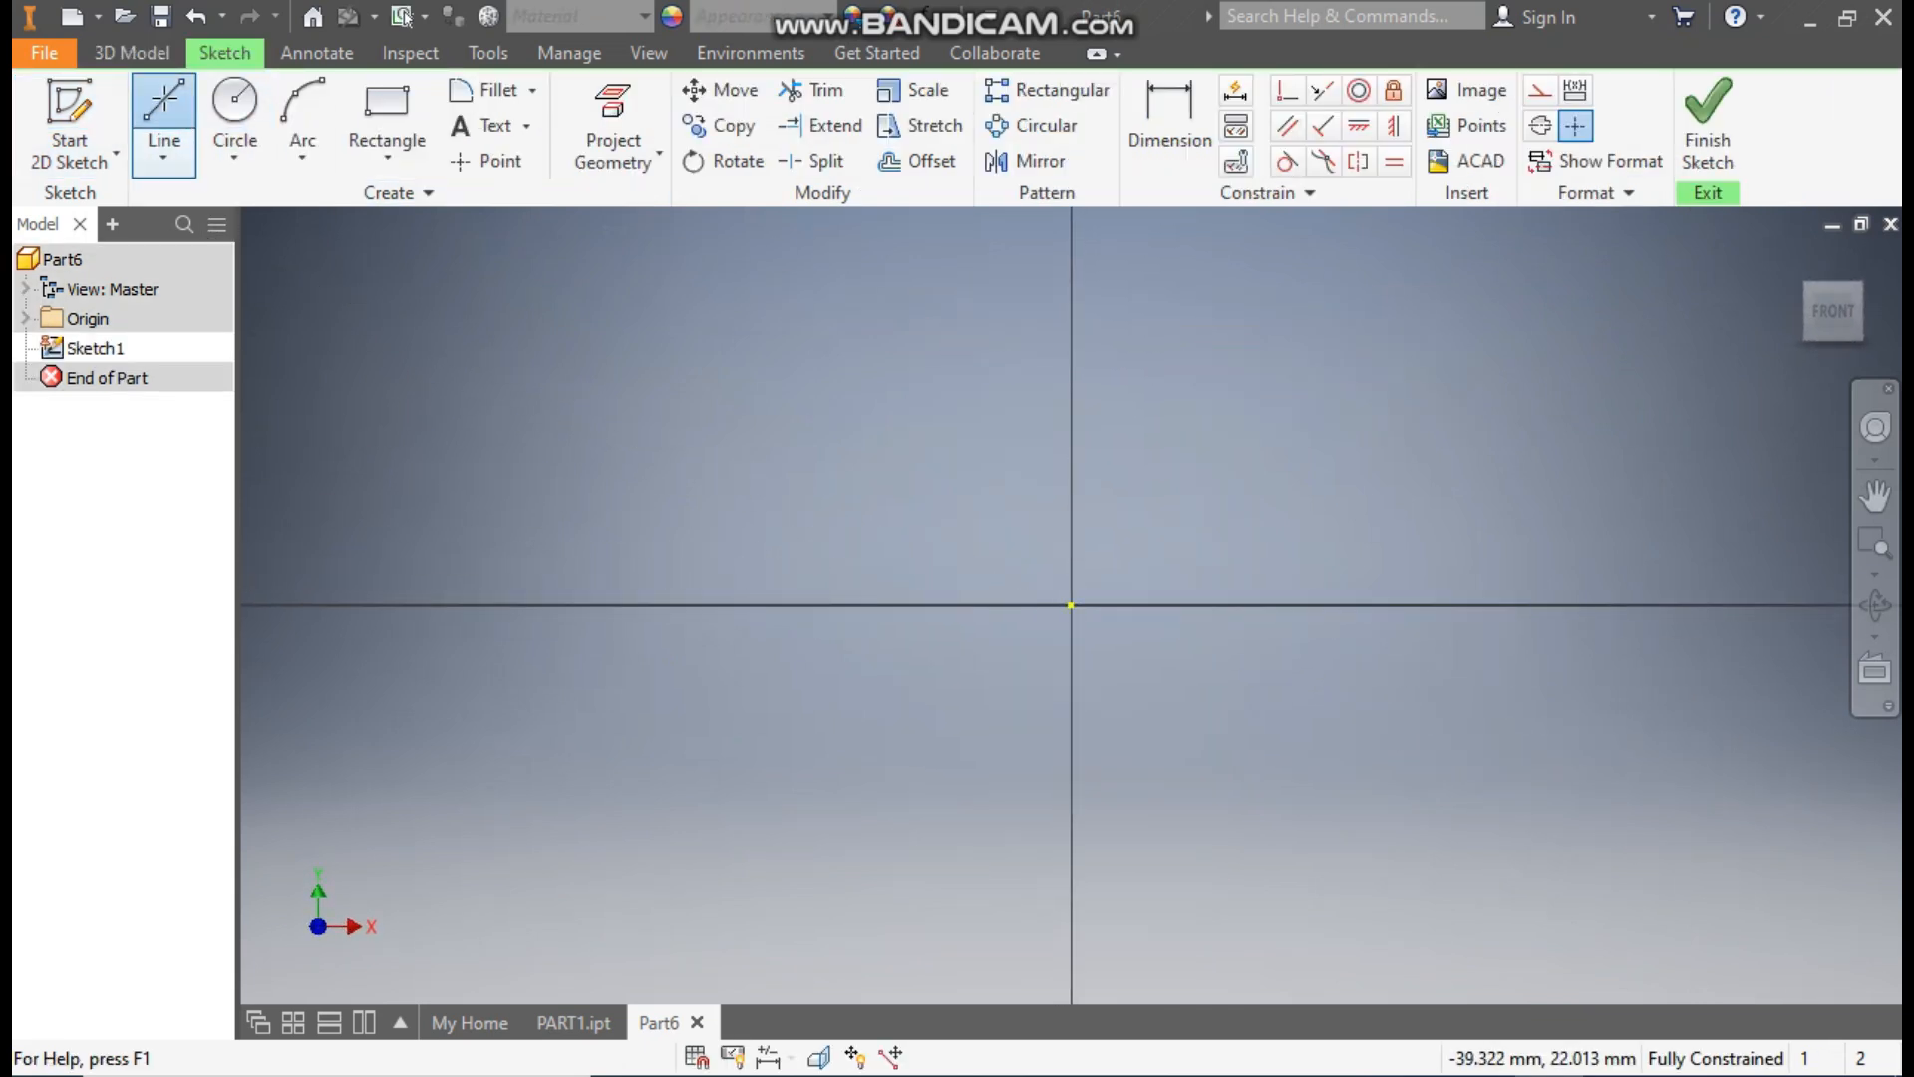
left_click(164, 109)
mouse_move(1505, 419)
middle_mouse_down()
mouse_move(906, 586)
mouse_move(890, 689)
middle_mouse_up()
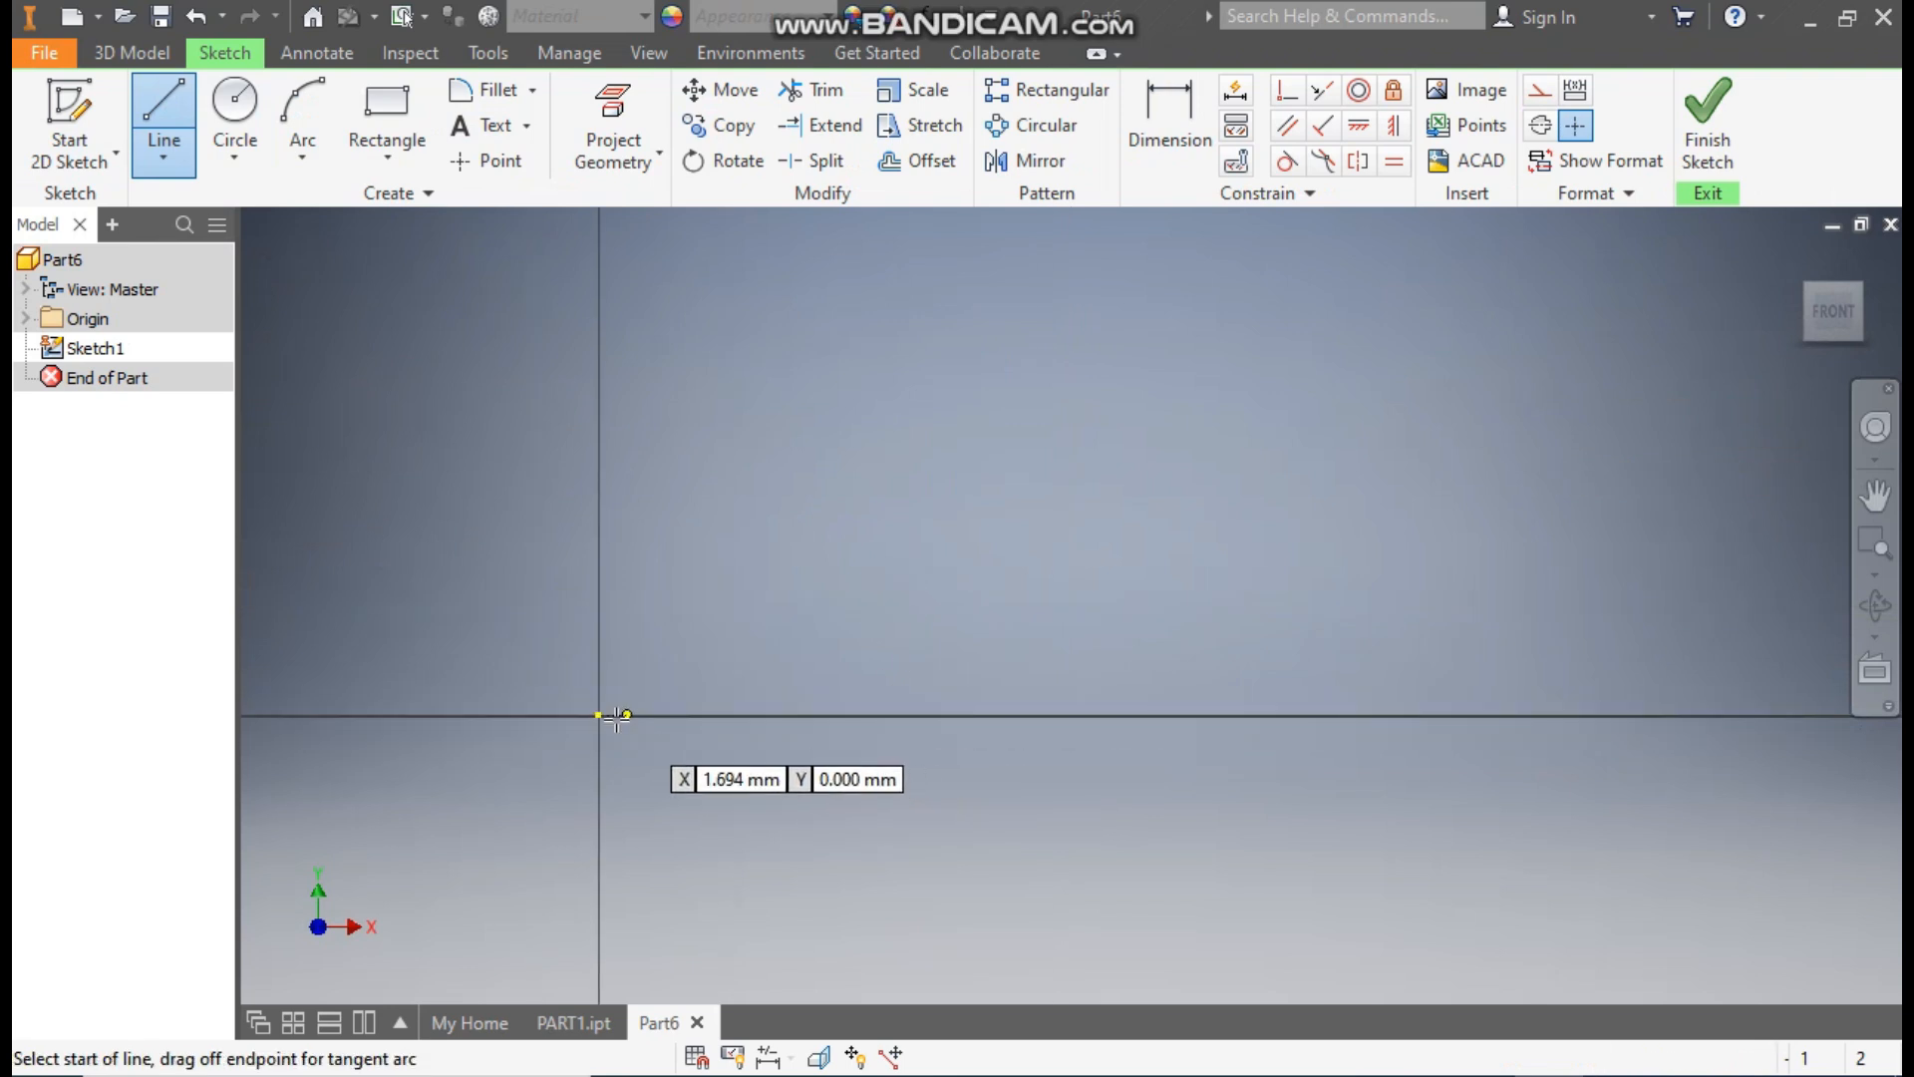
left_click(599, 715)
left_click(1515, 715)
left_click(1288, 320)
left_click(840, 320)
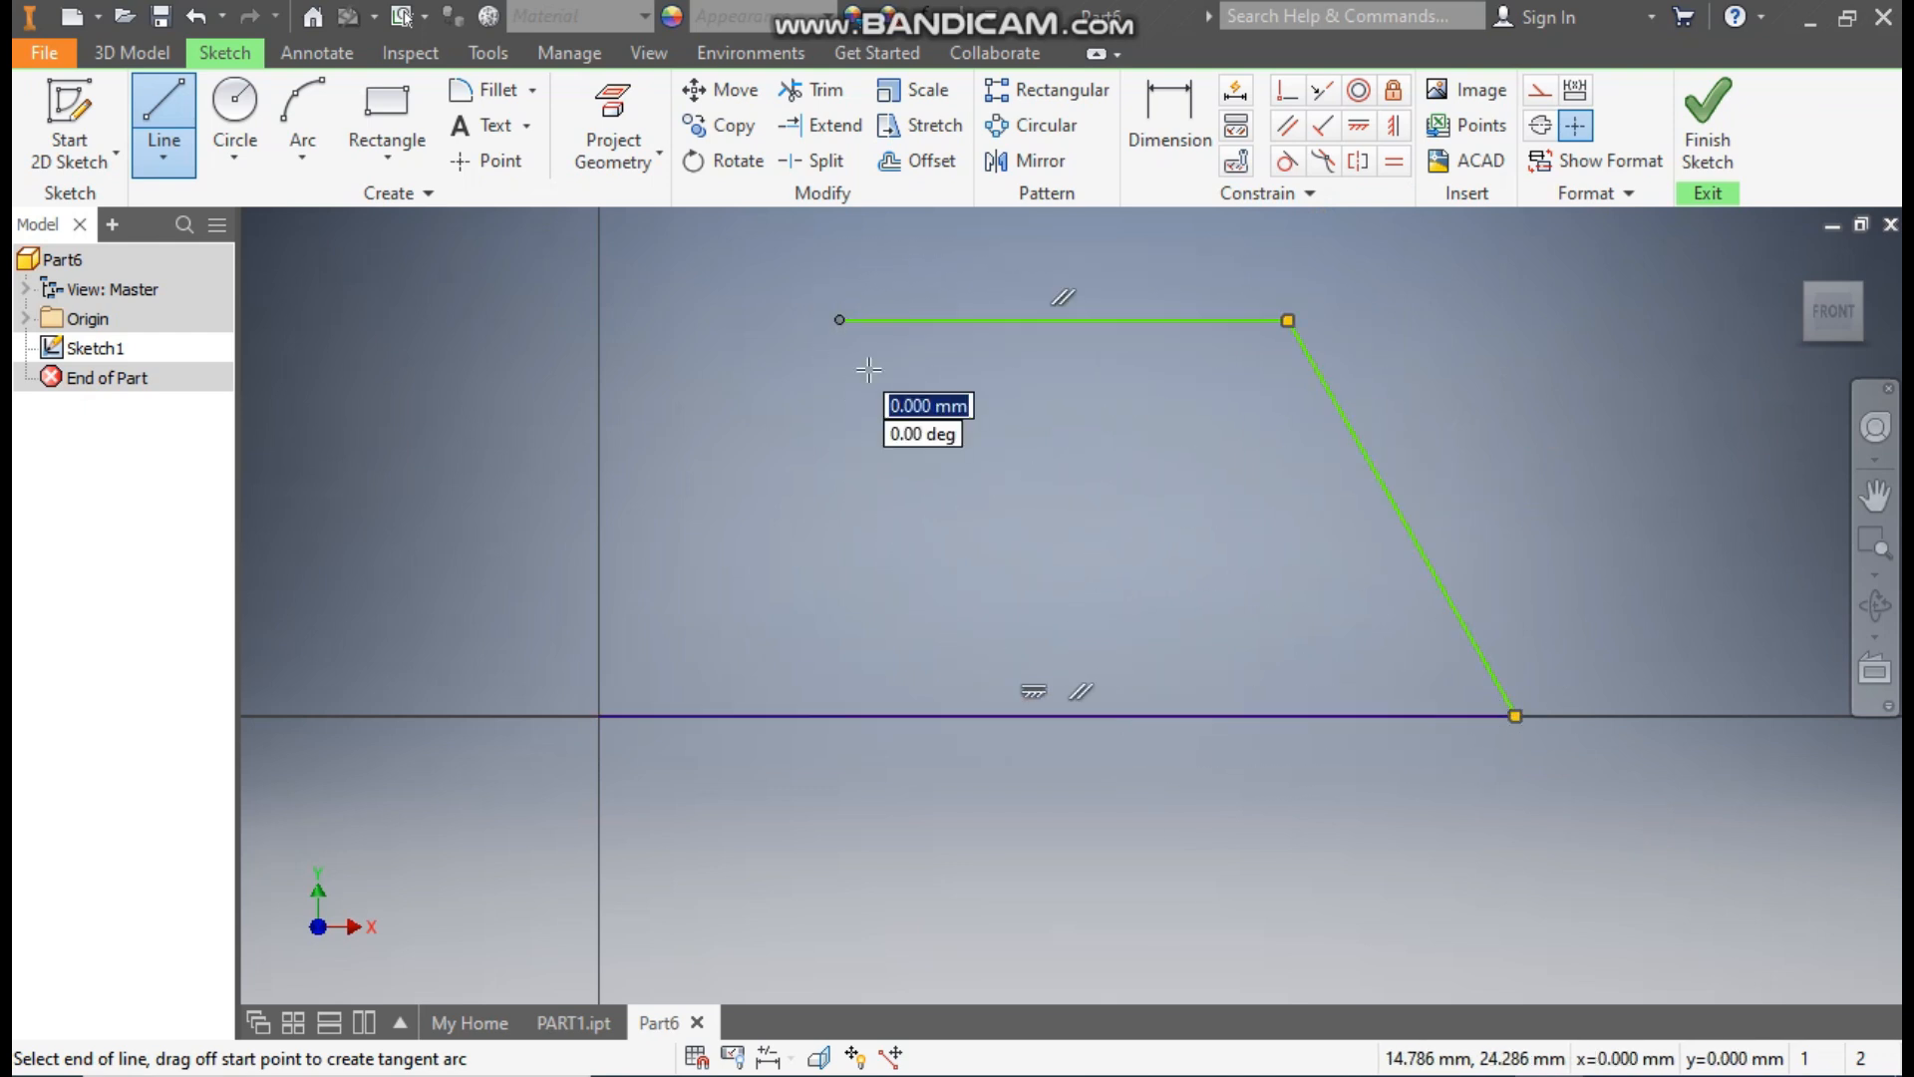
left_click(599, 715)
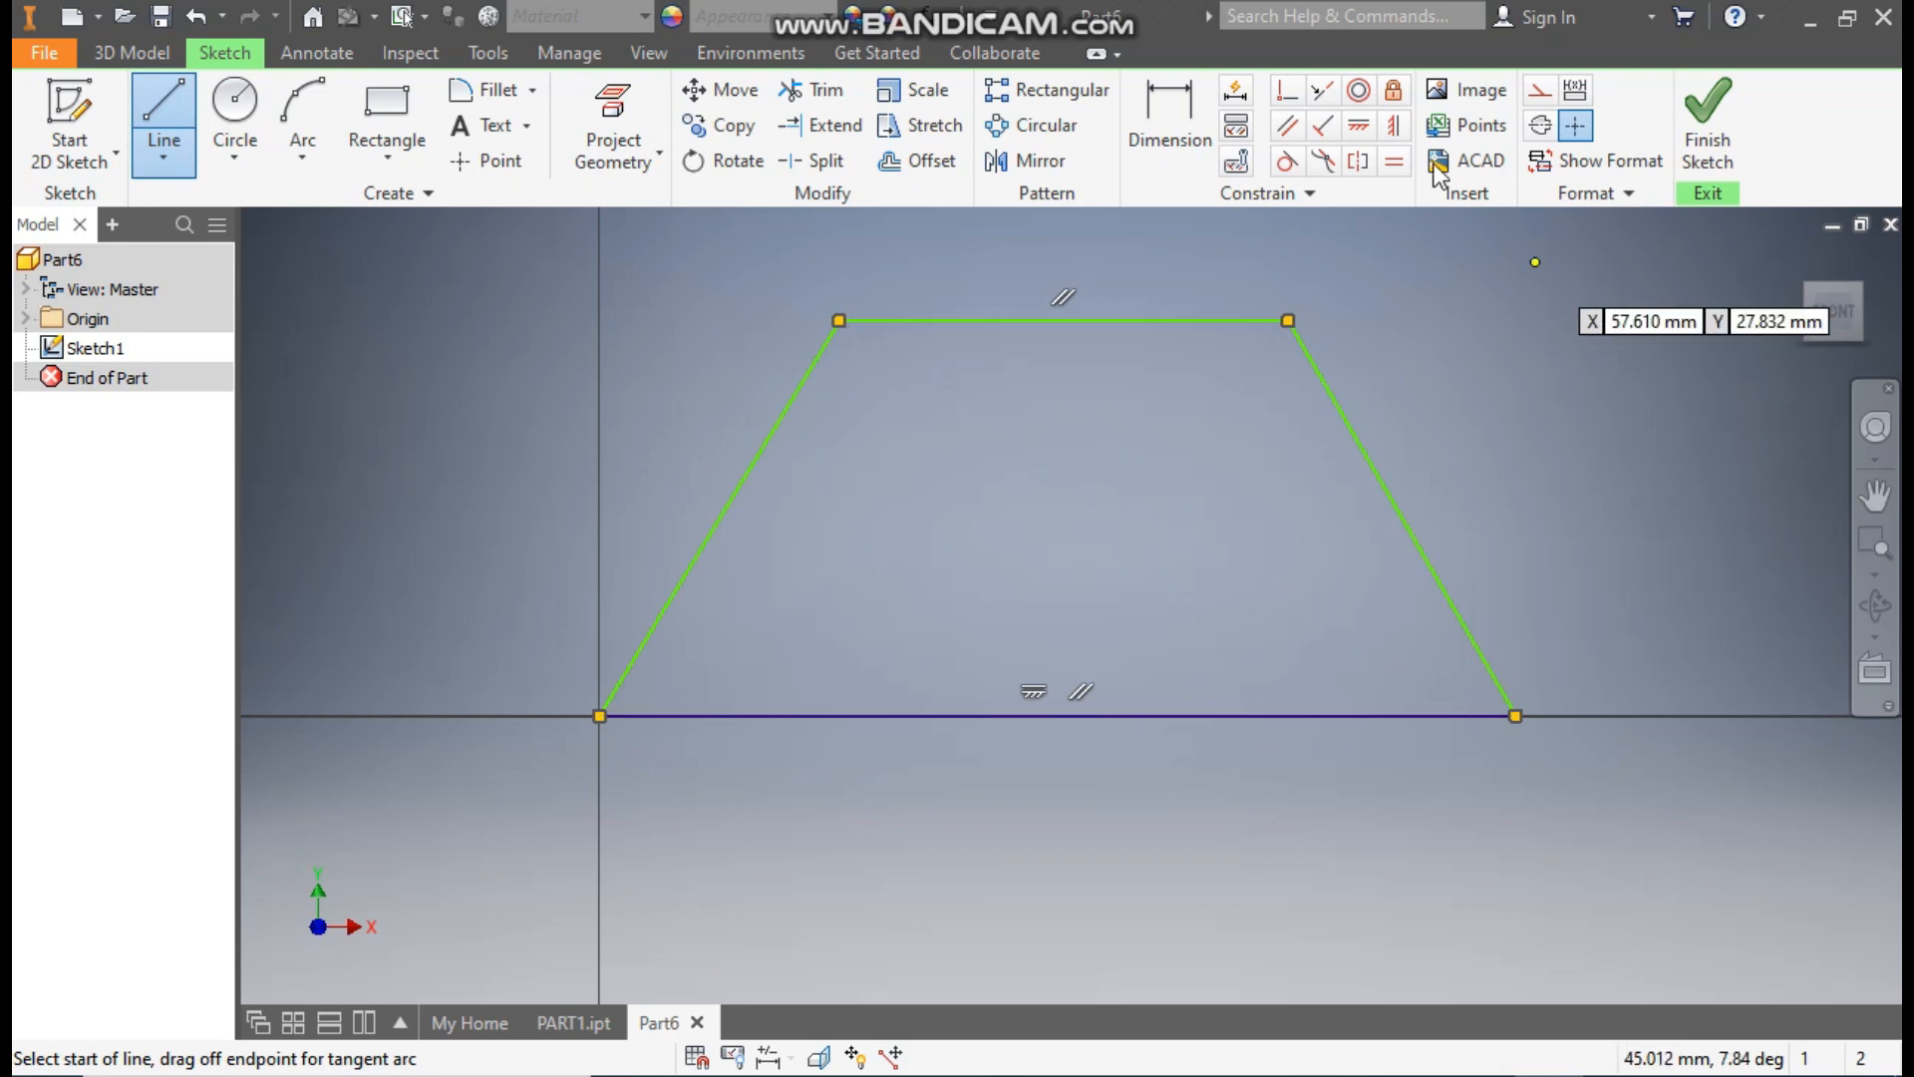
Dimension the trapezoid's top edge to 45 mm and its base to 100 mm.
left_click(1396, 127)
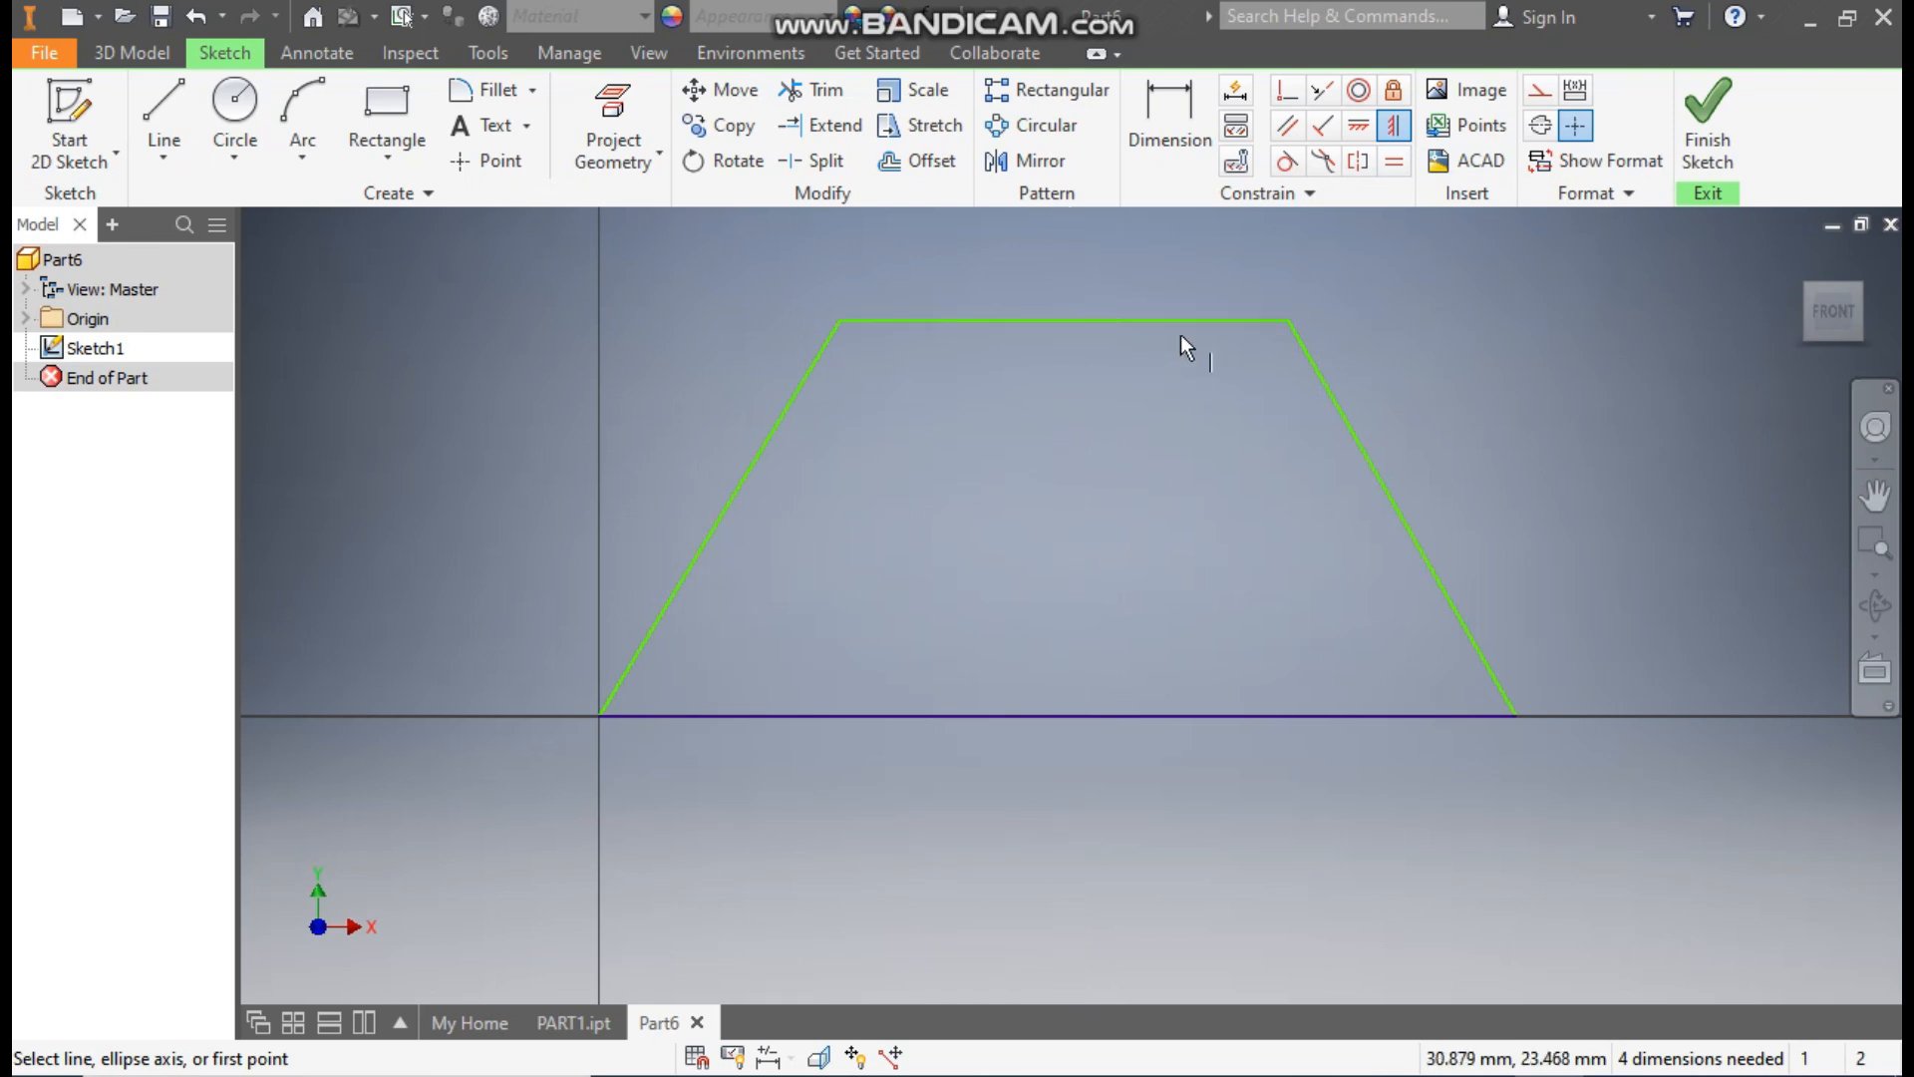
left_click(1155, 110)
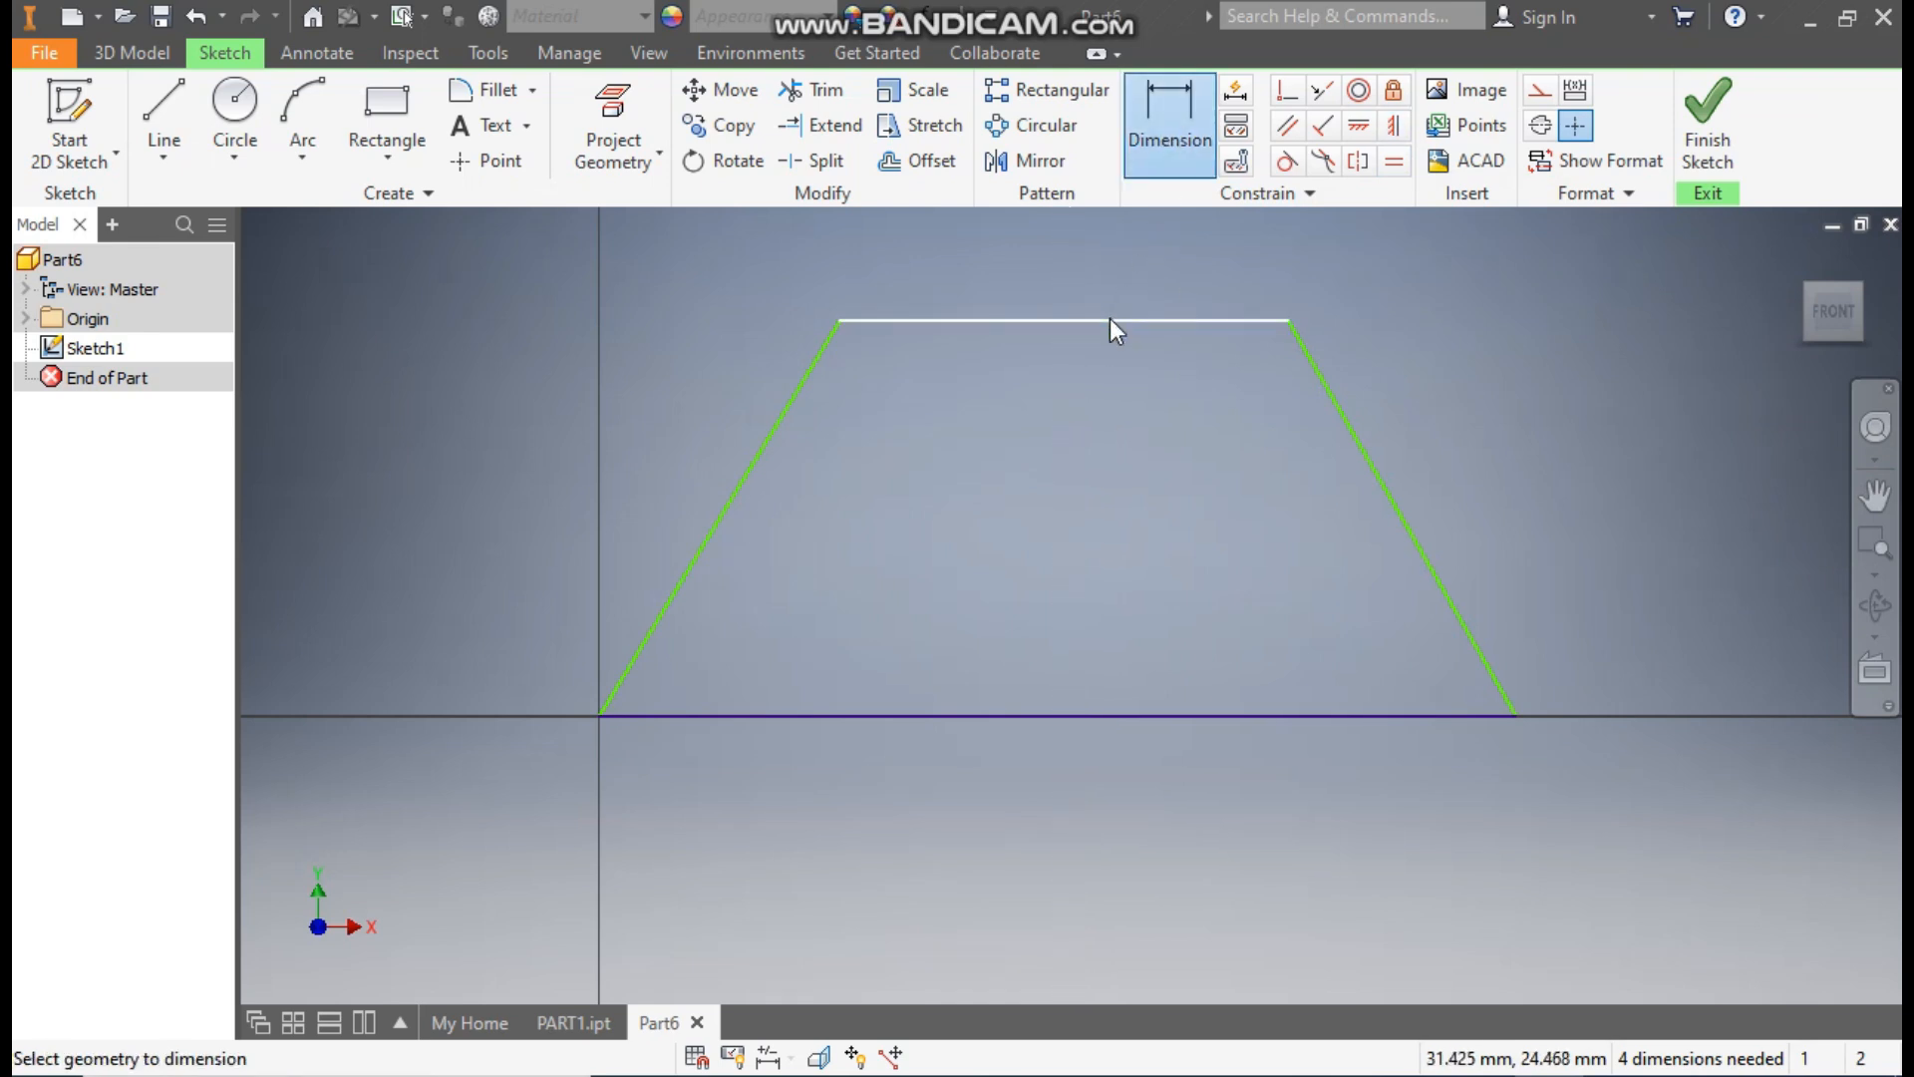
left_click(1109, 320)
left_click(1117, 417)
type("45")
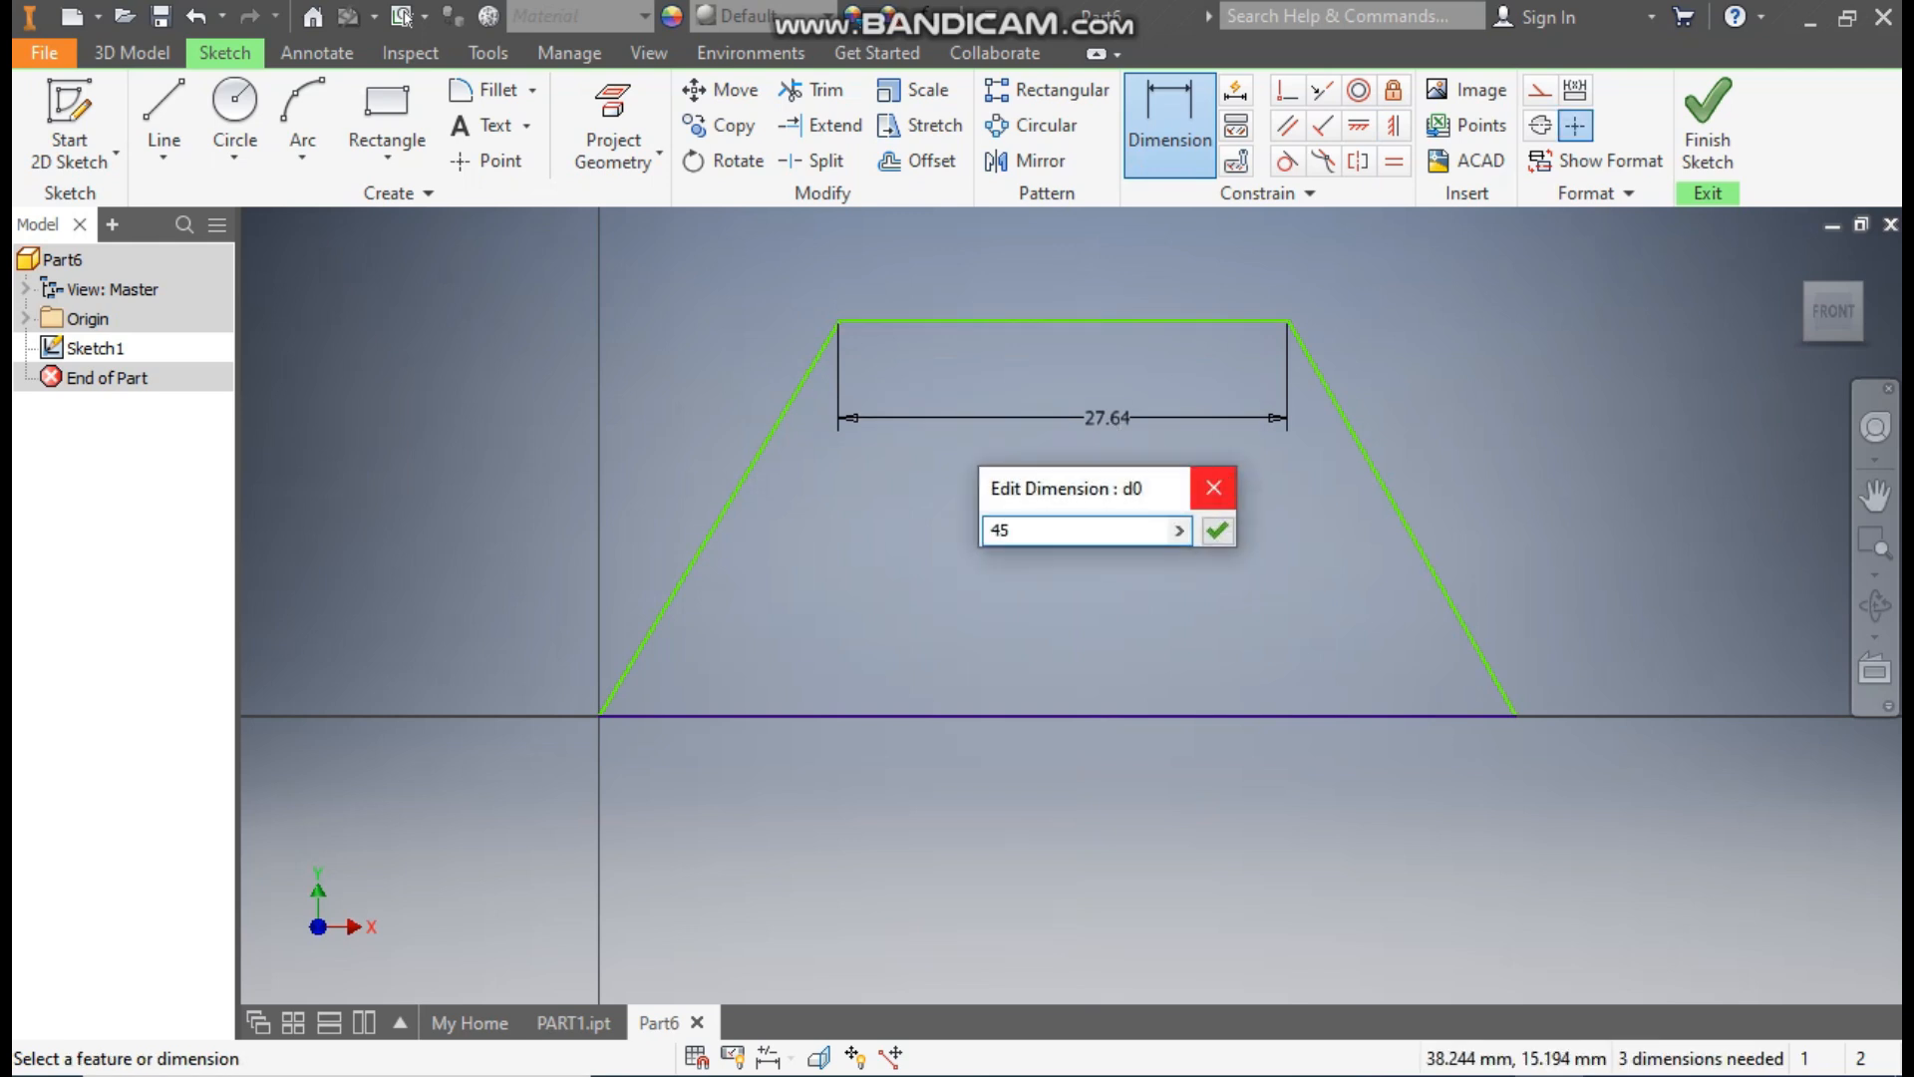
key("Return")
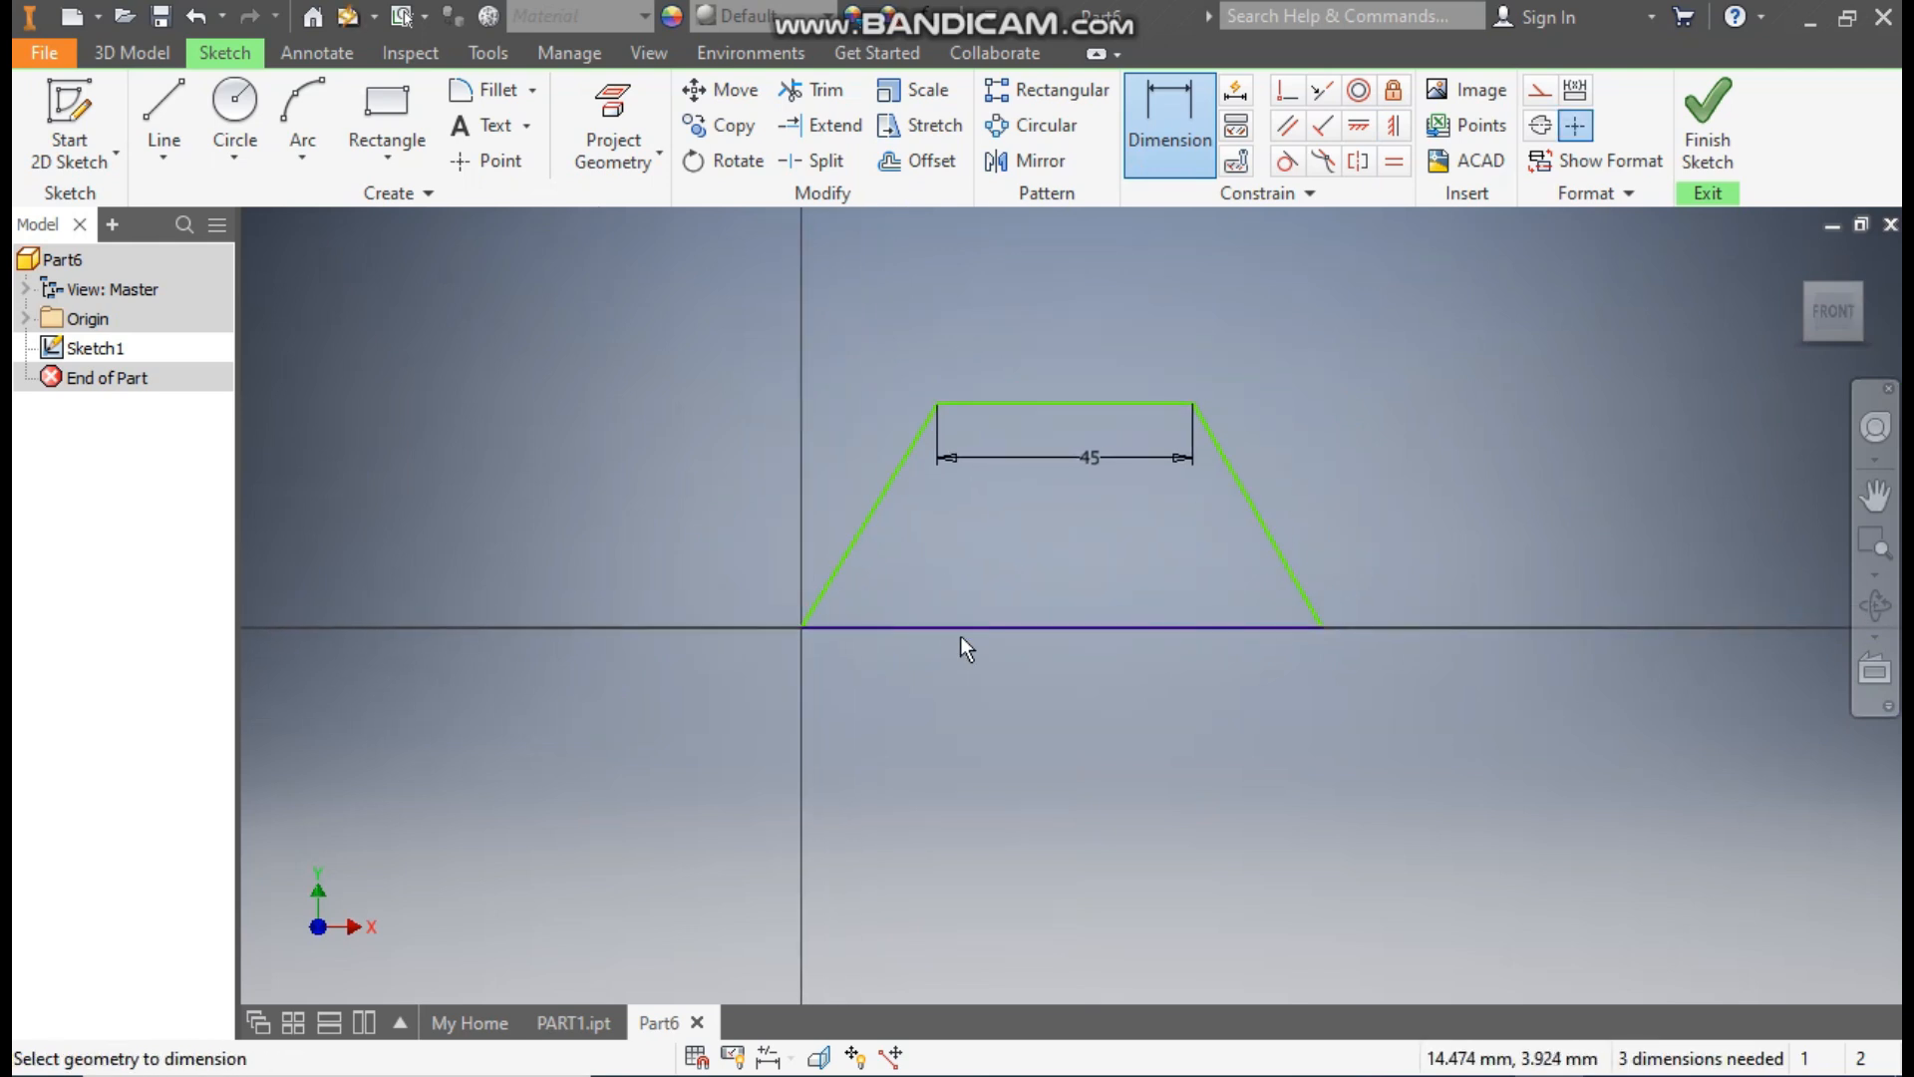
left_click(1061, 626)
left_click(1051, 732)
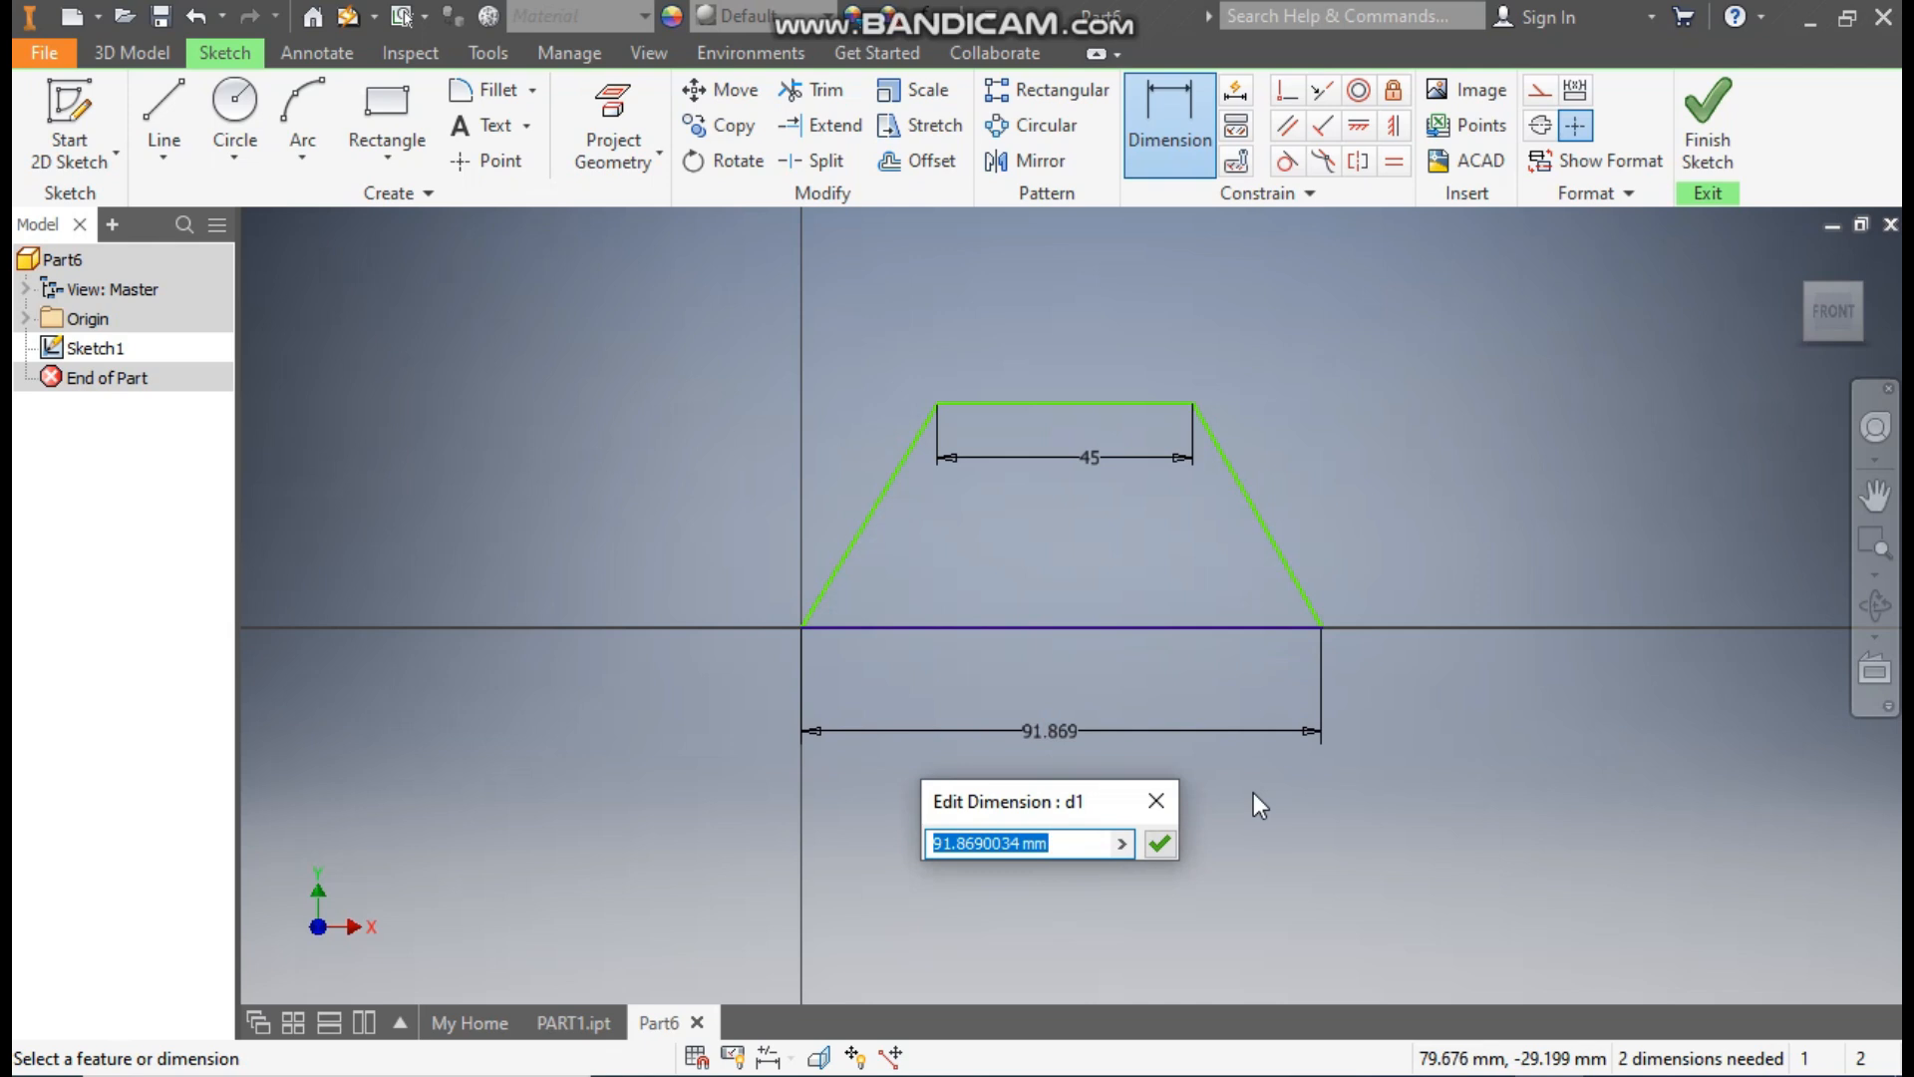
type("100")
key("Return")
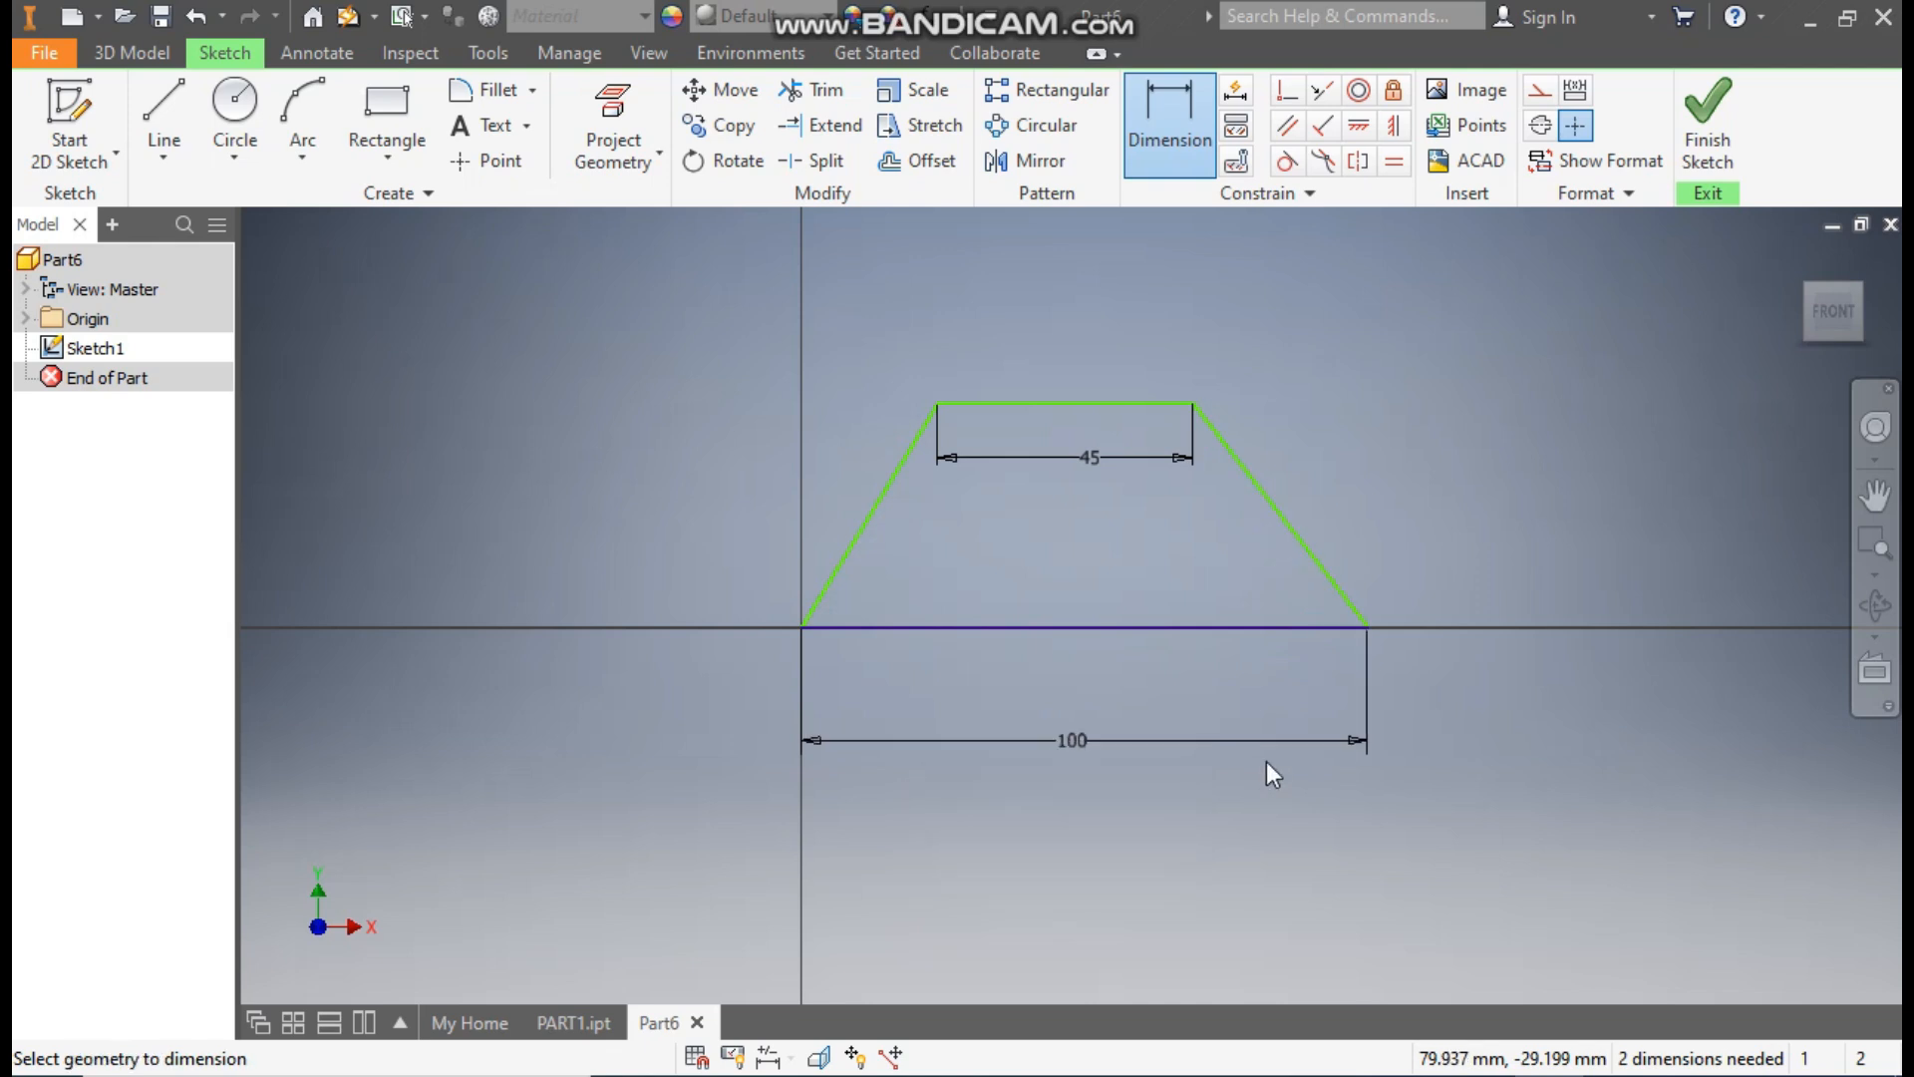
Dimension the trapezoid's height to 50 mm and the horizontal span of its right slanted side to 35 mm.
left_click(875, 504)
left_click(702, 519)
type("50")
key("Return")
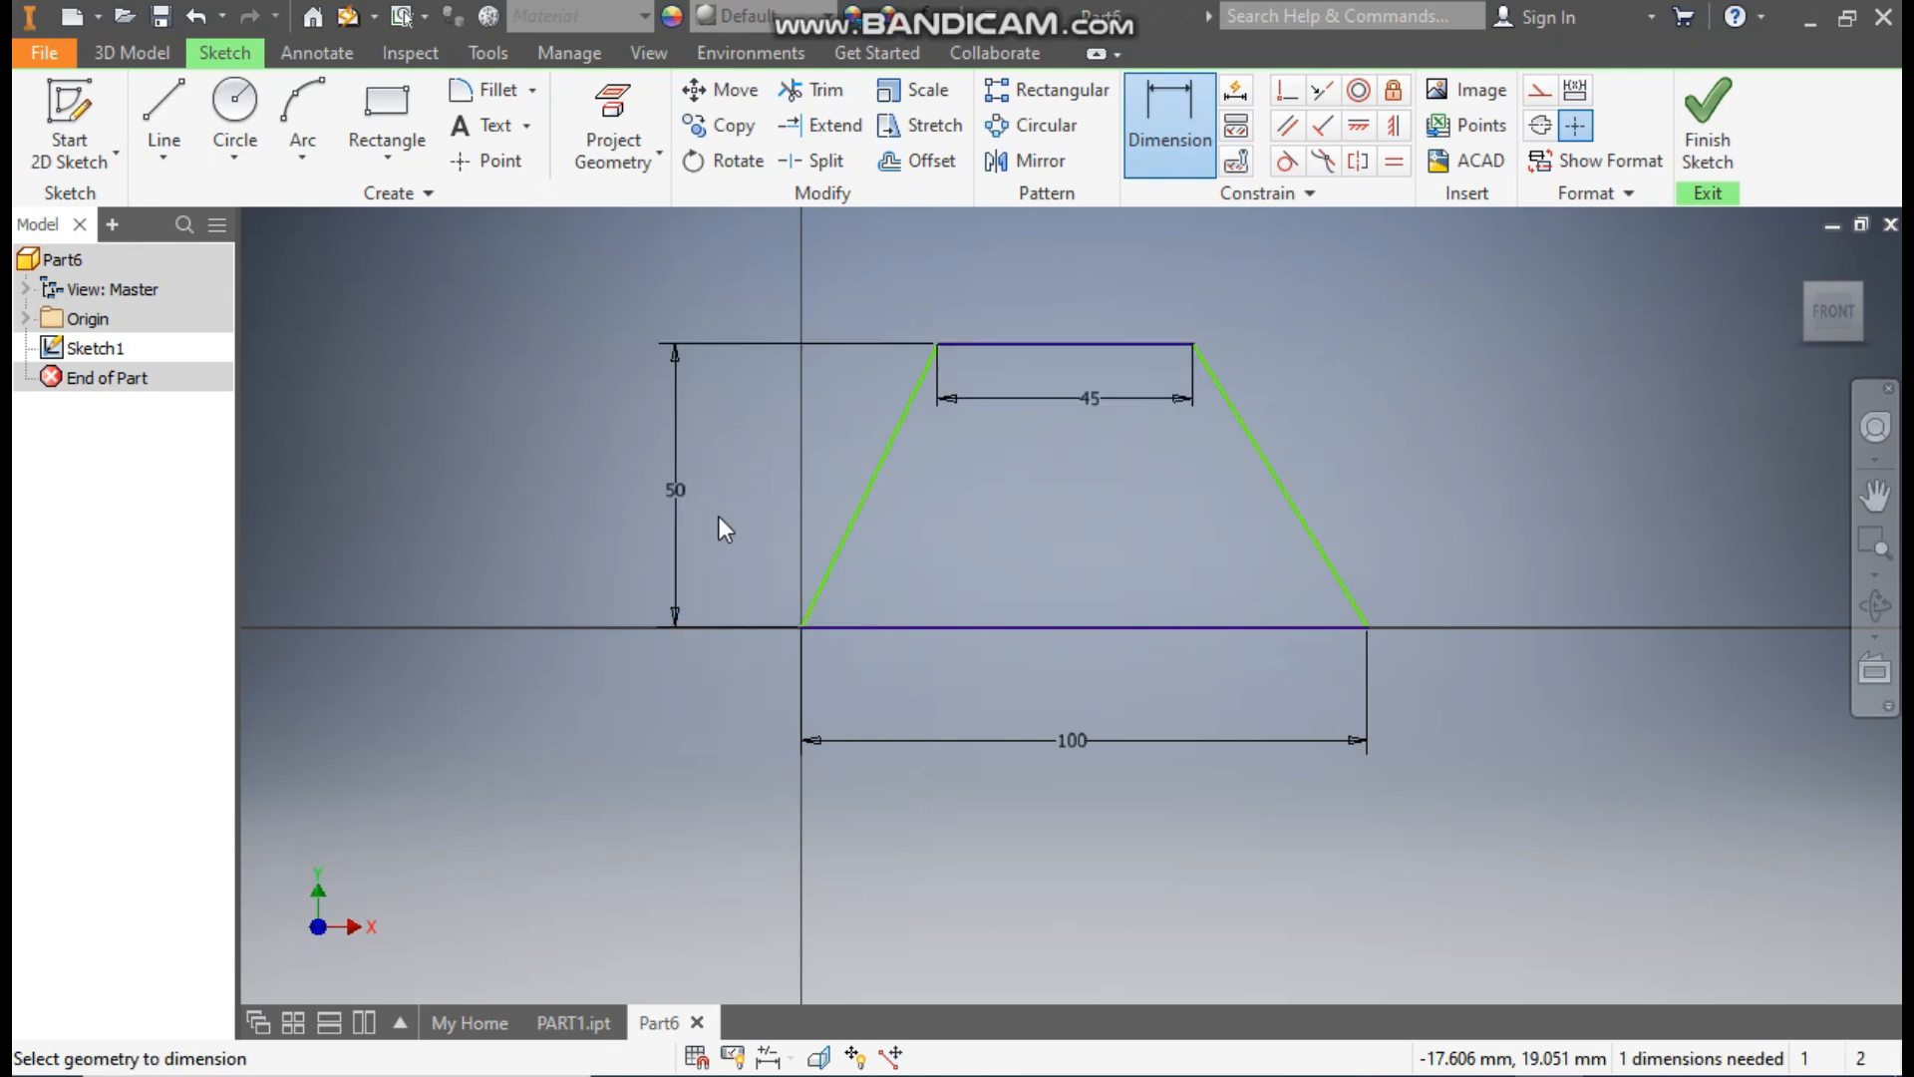
left_click(1303, 478)
left_click(1322, 337)
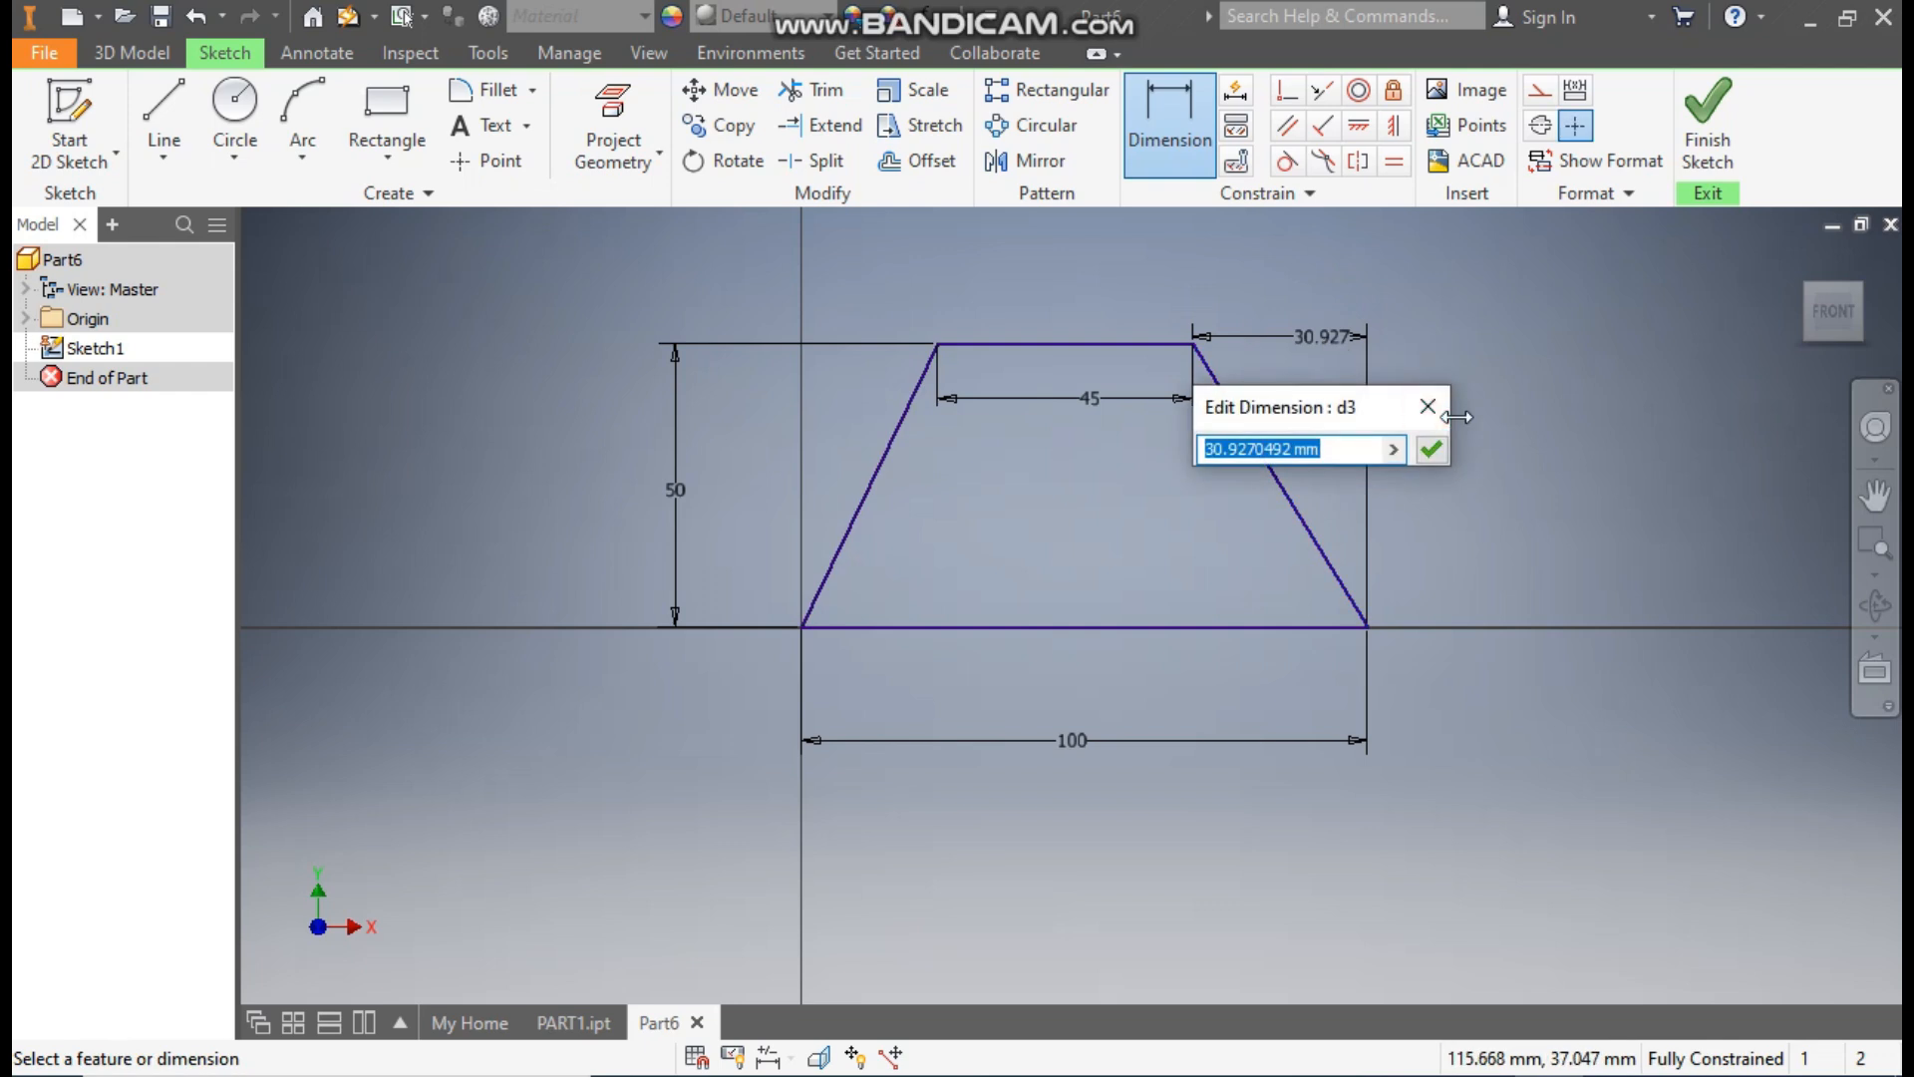
type("35")
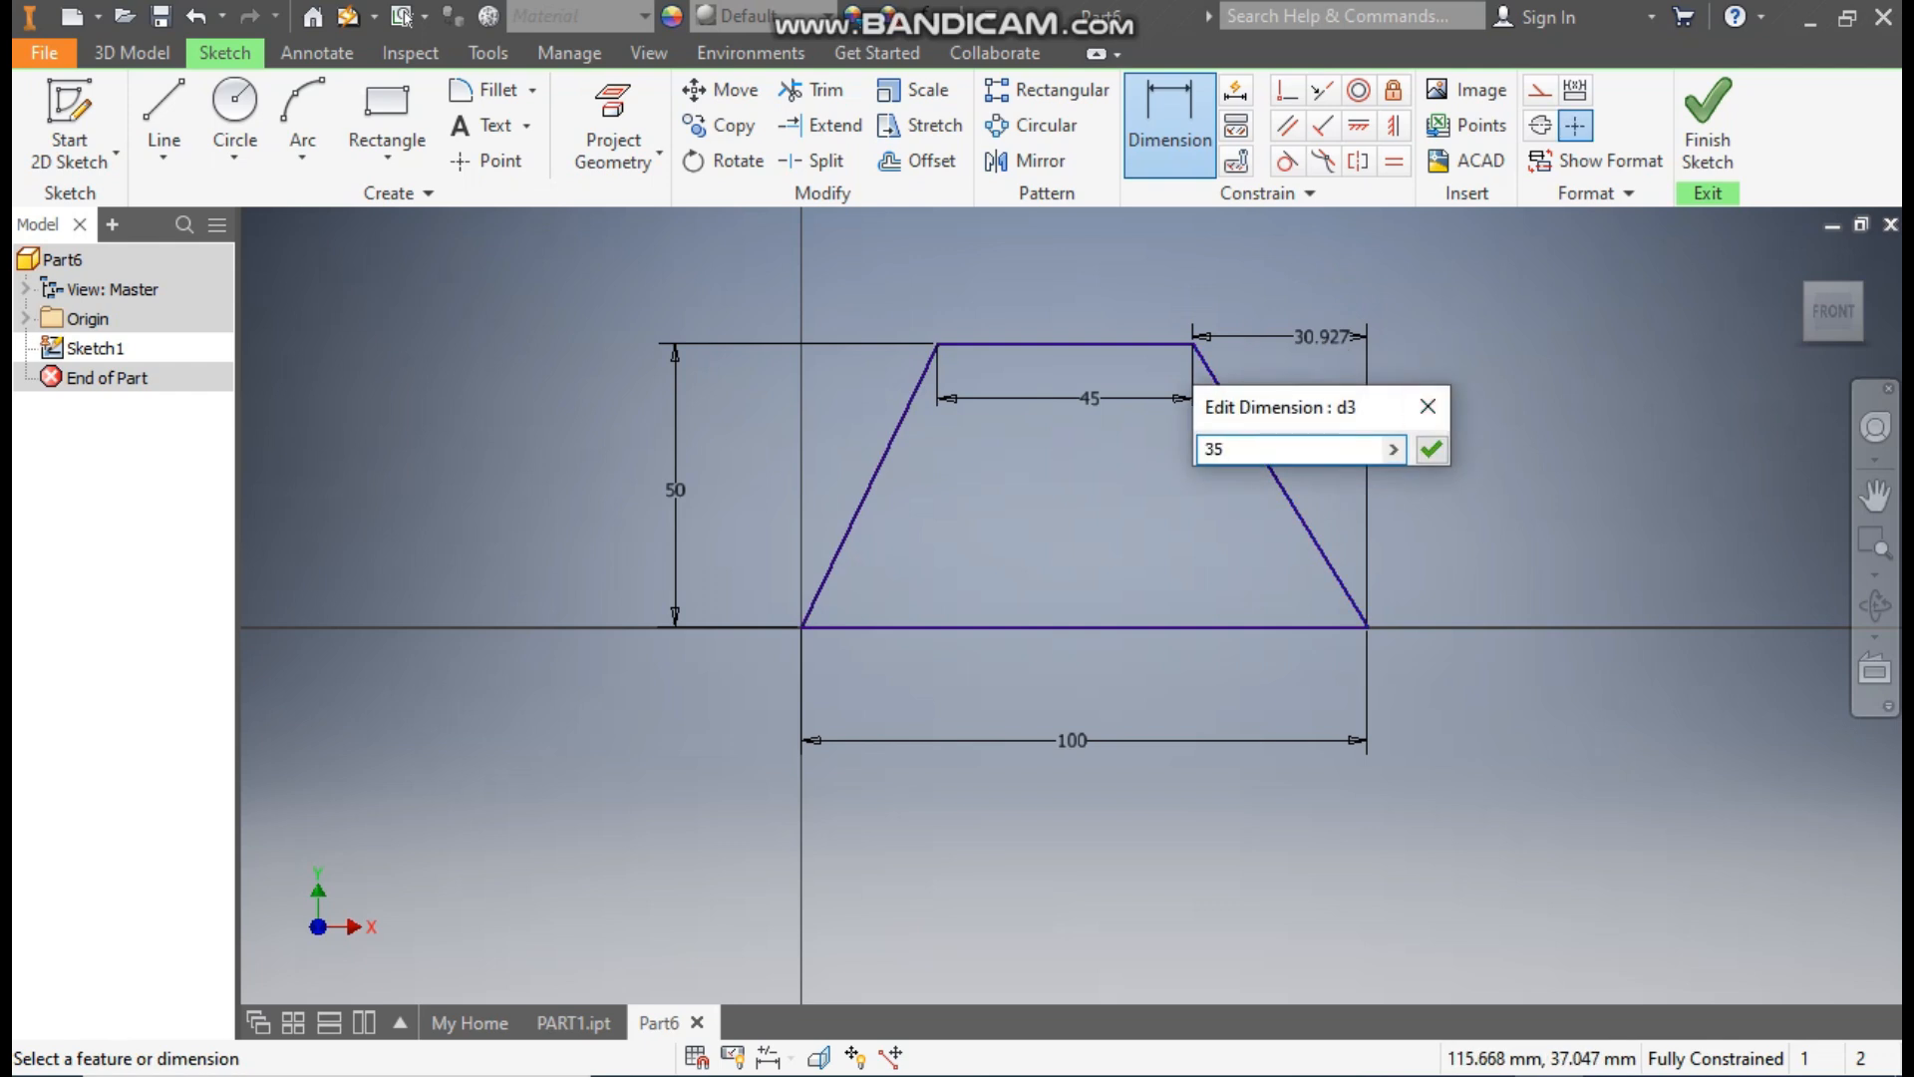
key("Return")
left_click(863, 456)
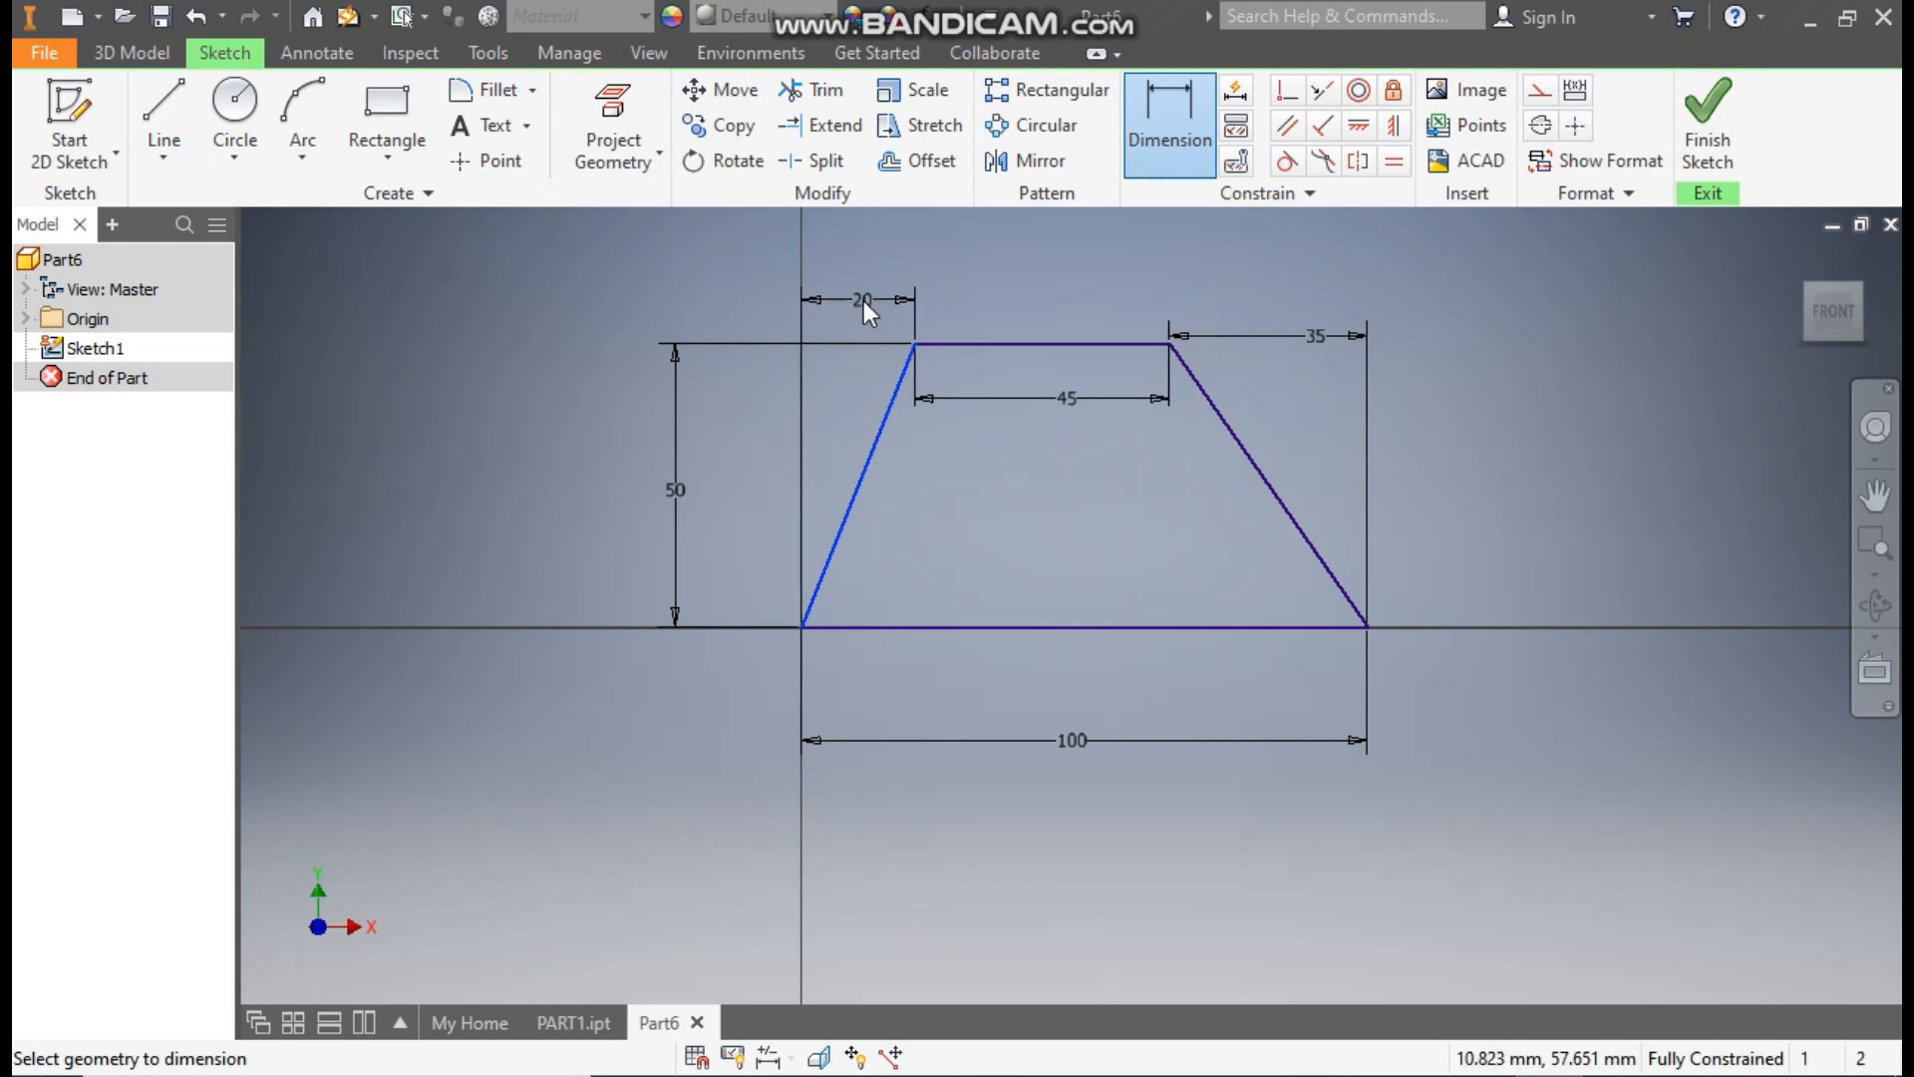
key("Escape")
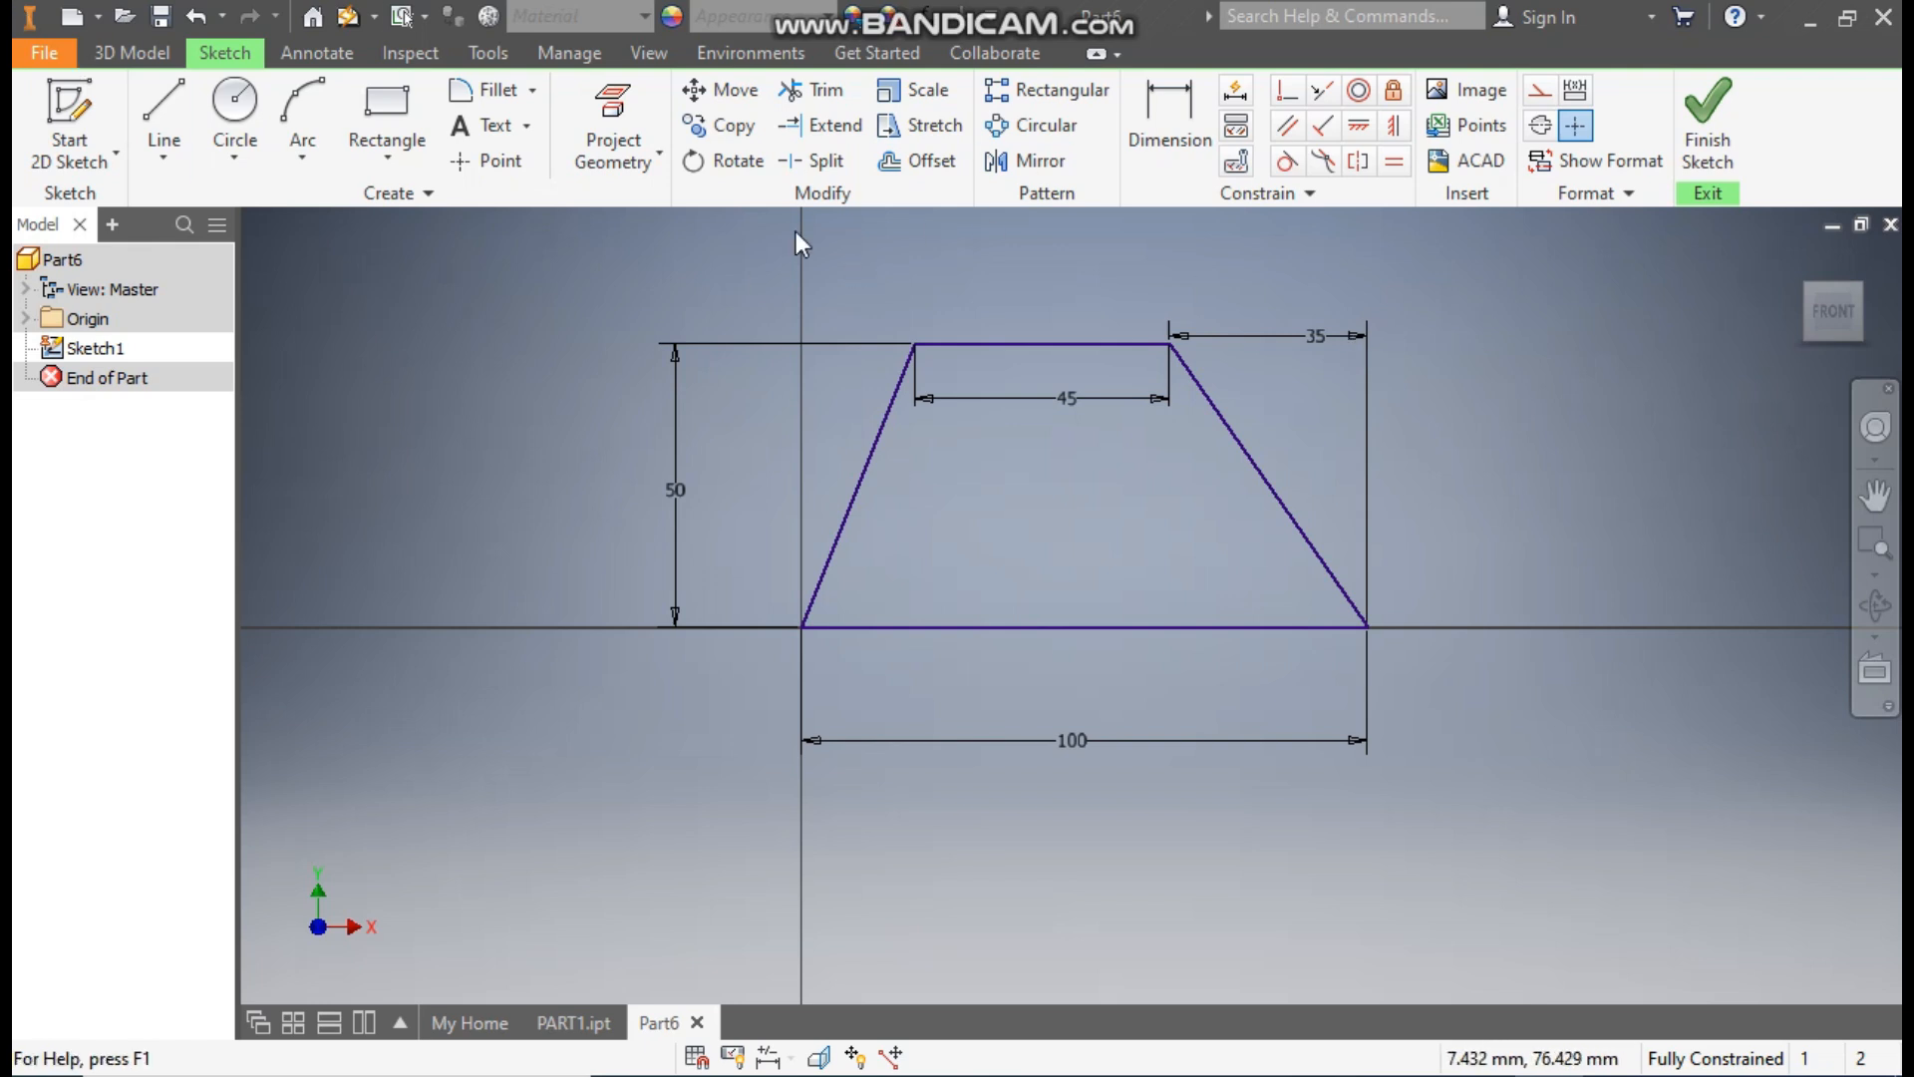
Offset the whole trapezoid loop inward by 10 mm, using loop selection.
left_click(948, 172)
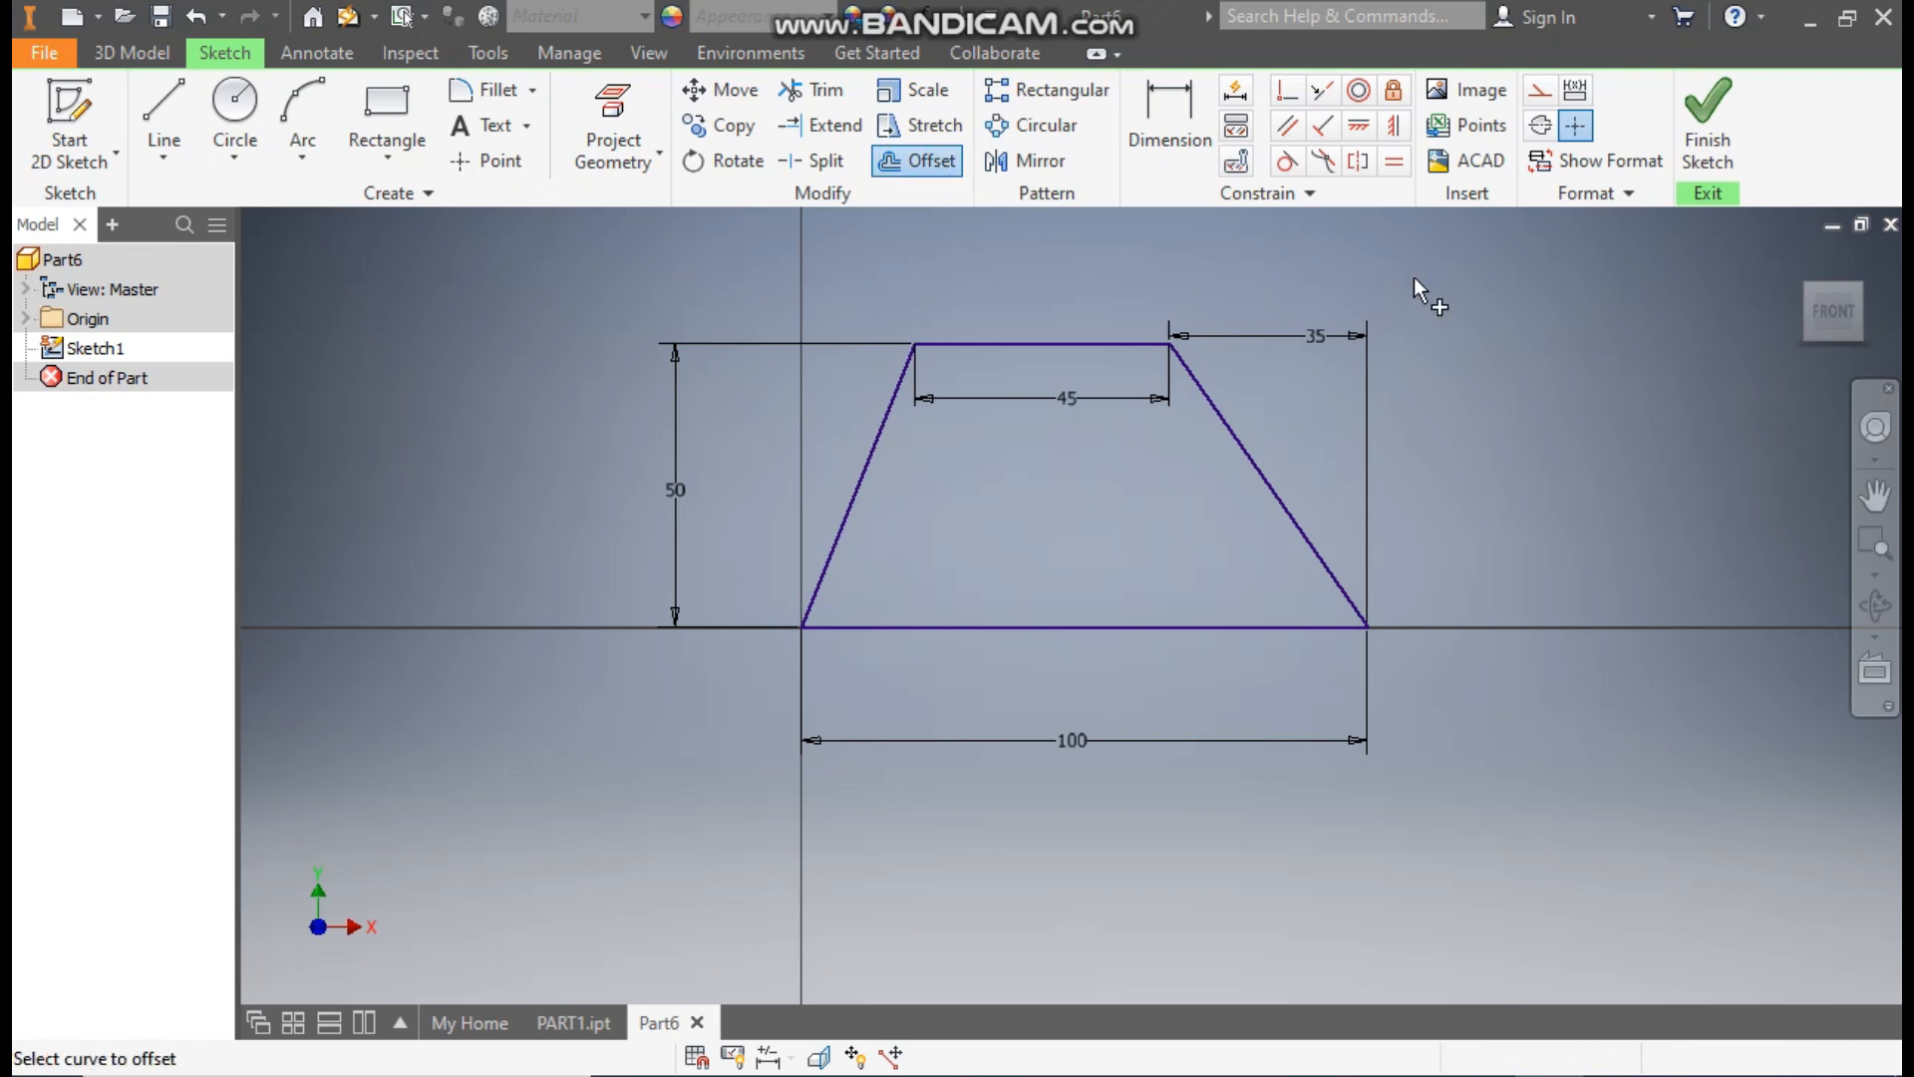
left_click(1104, 357)
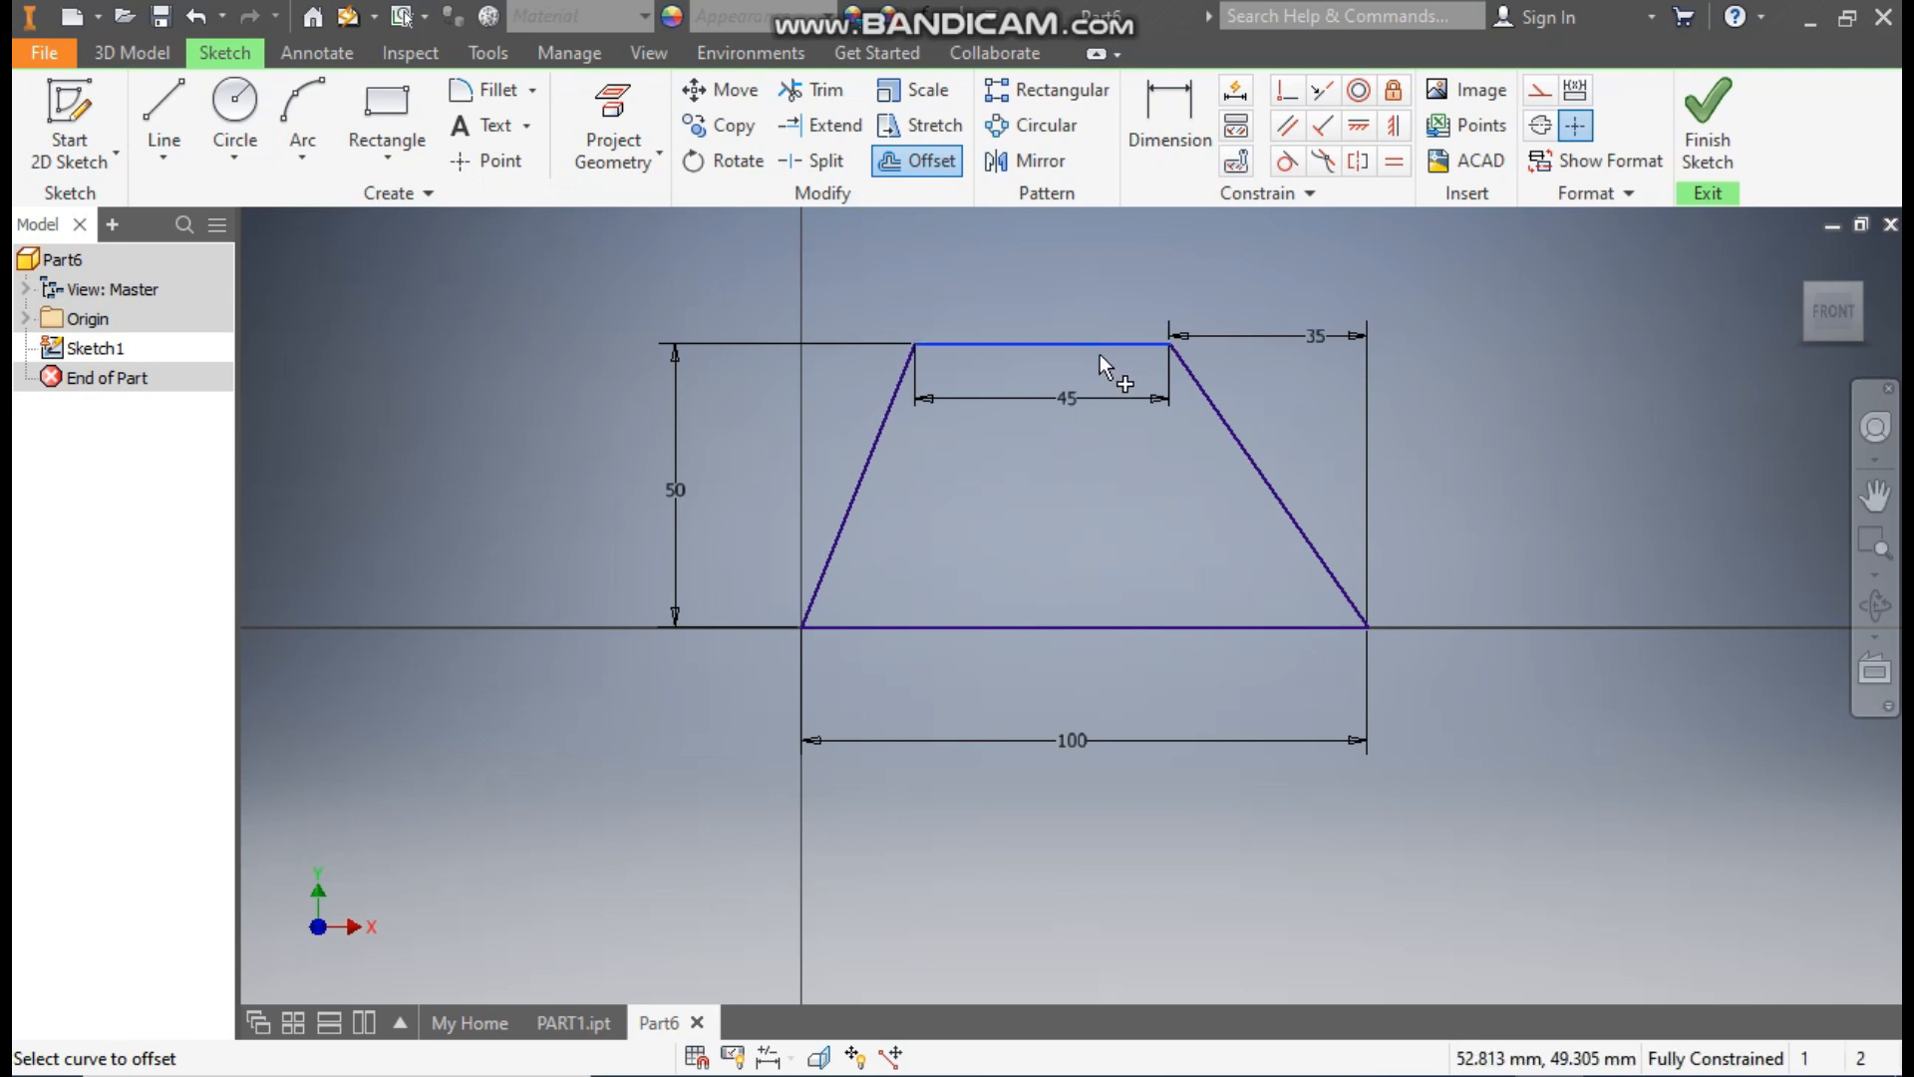
right_click(1003, 362)
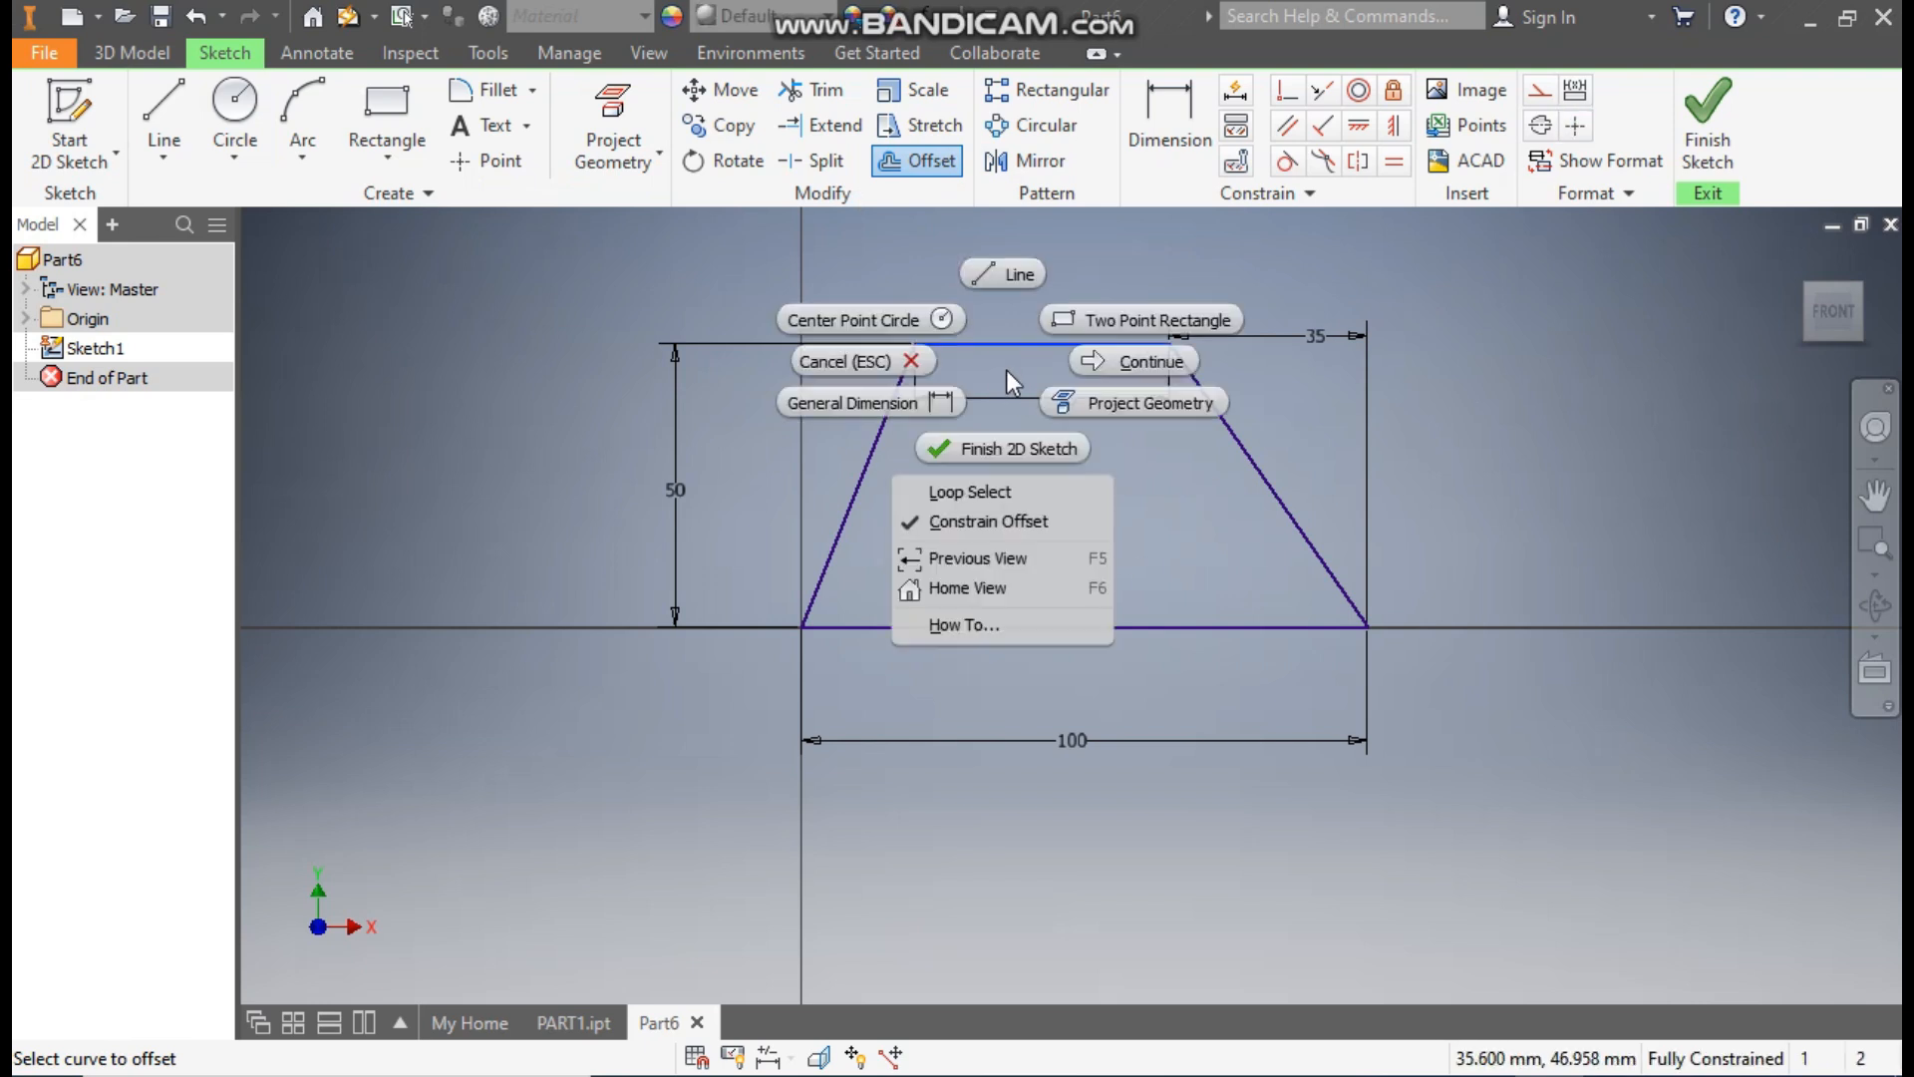
left_click(972, 491)
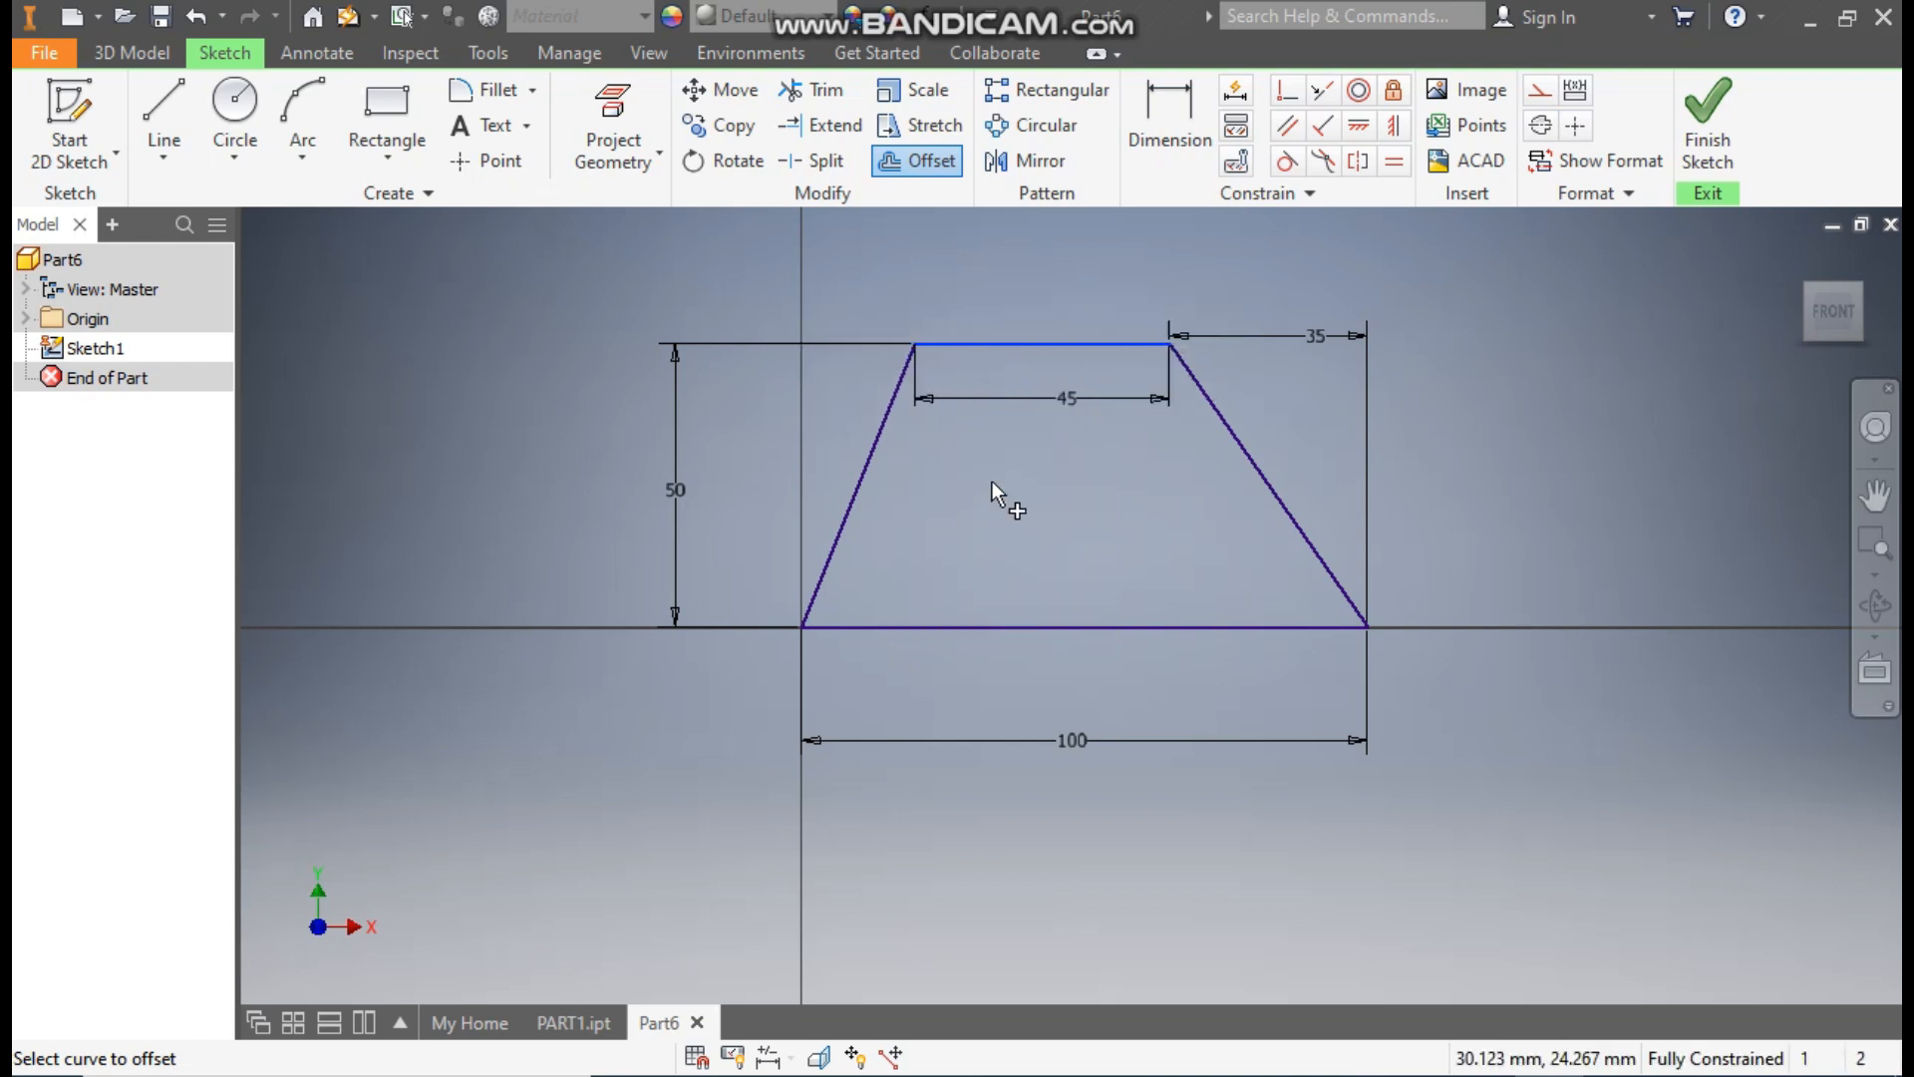
left_click(882, 415)
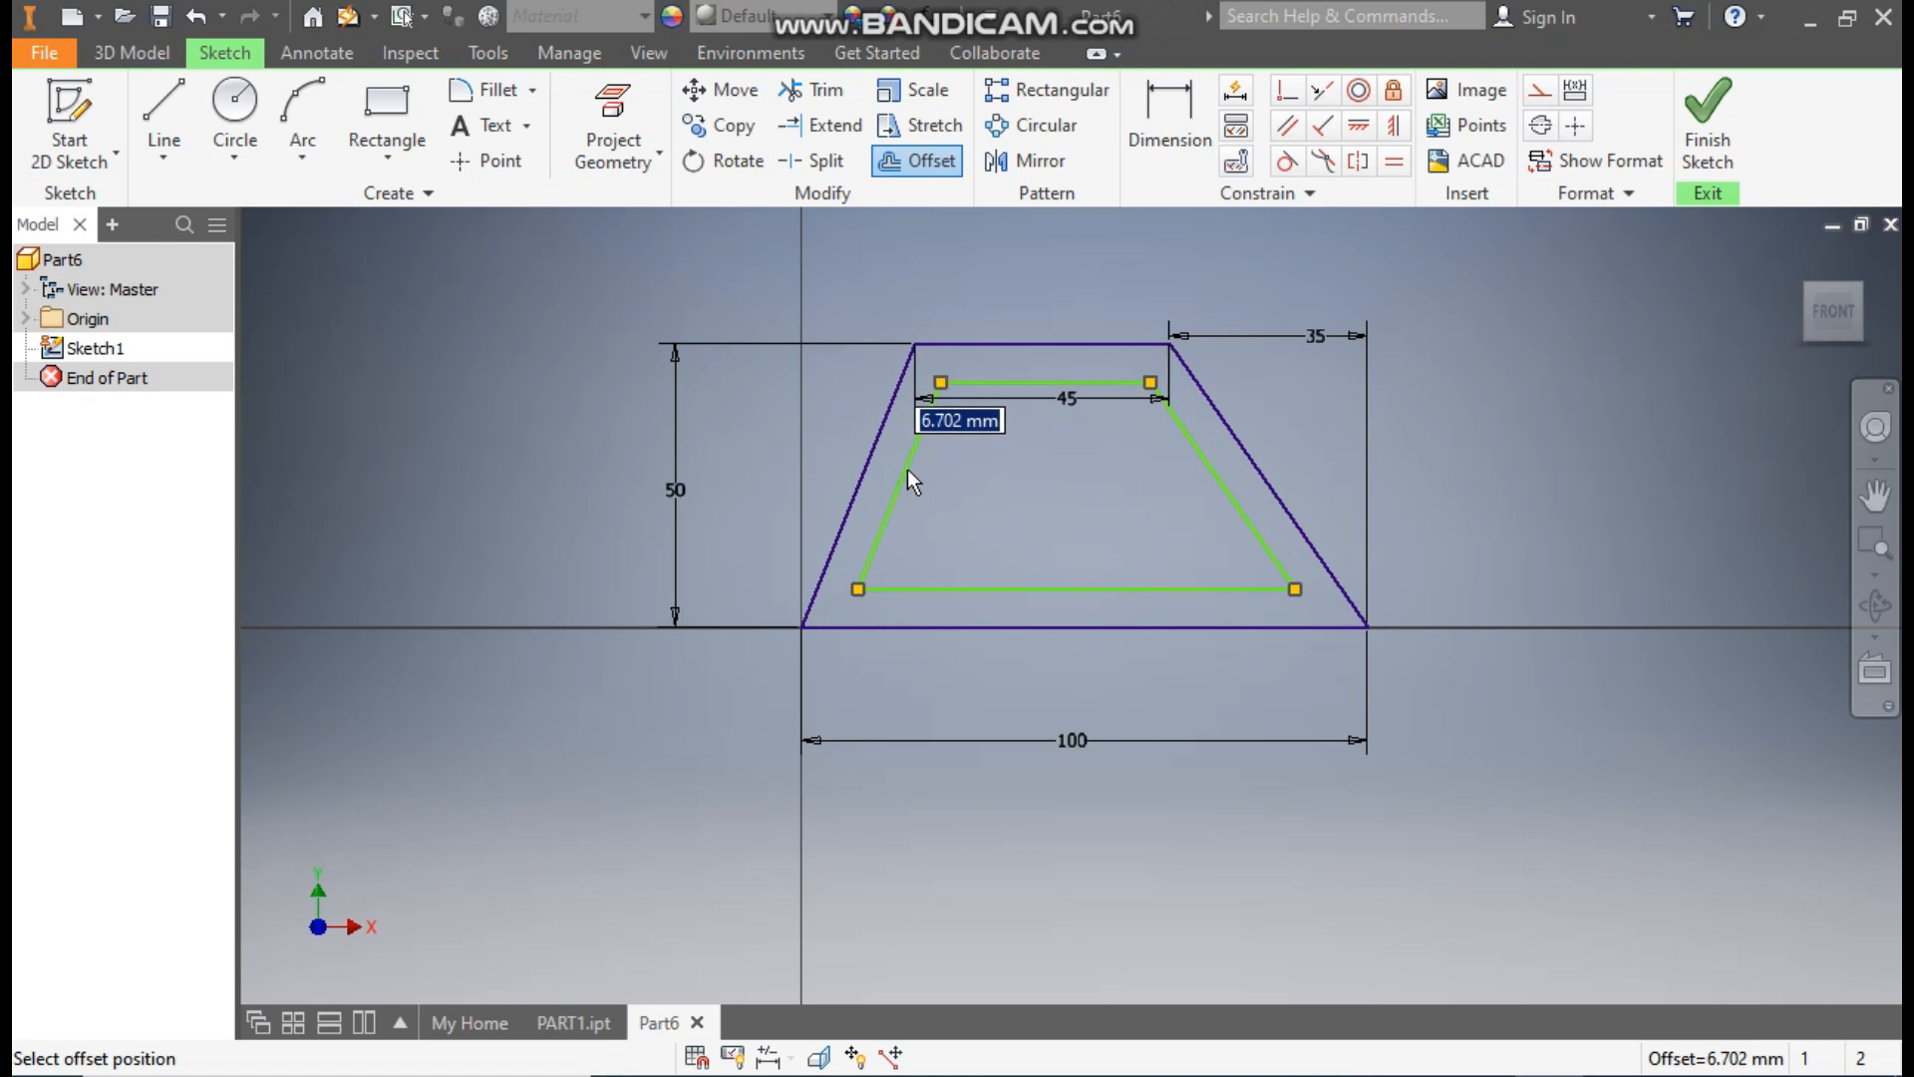
type("10")
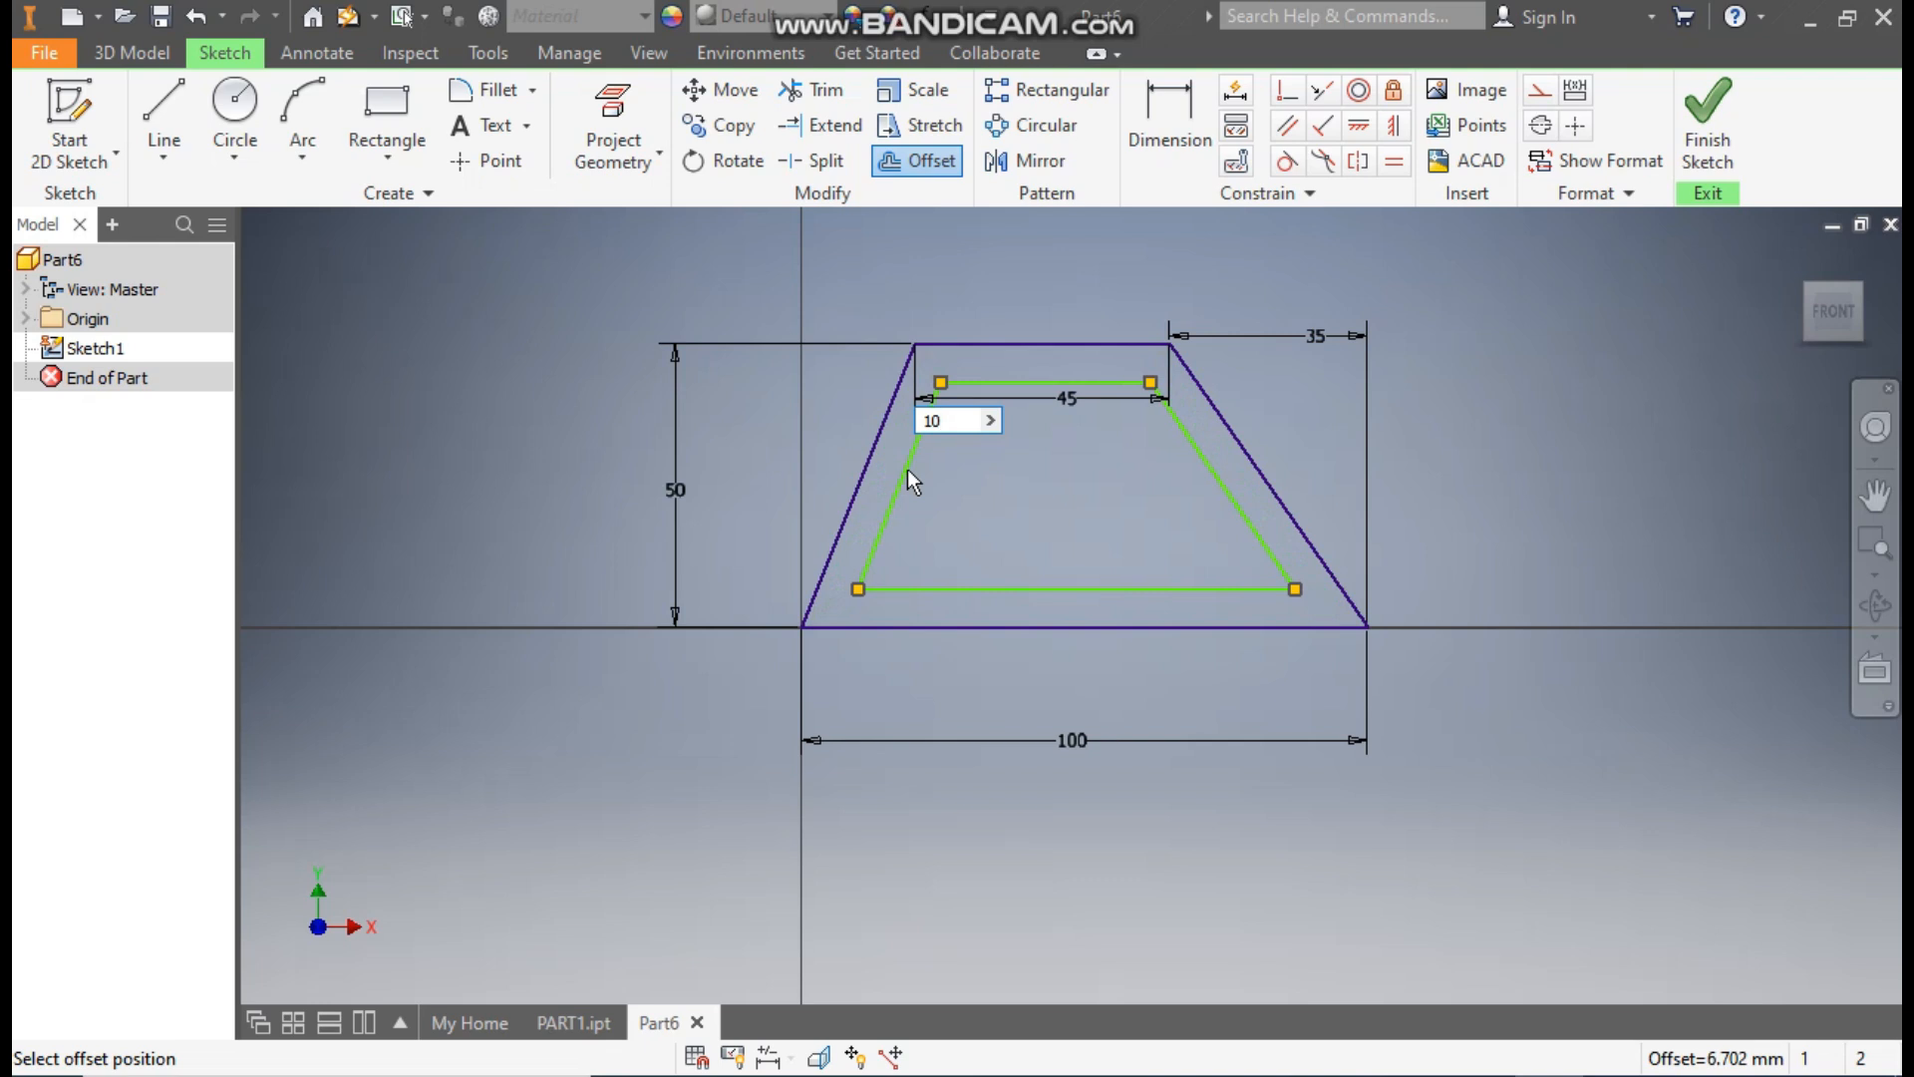
key("Return")
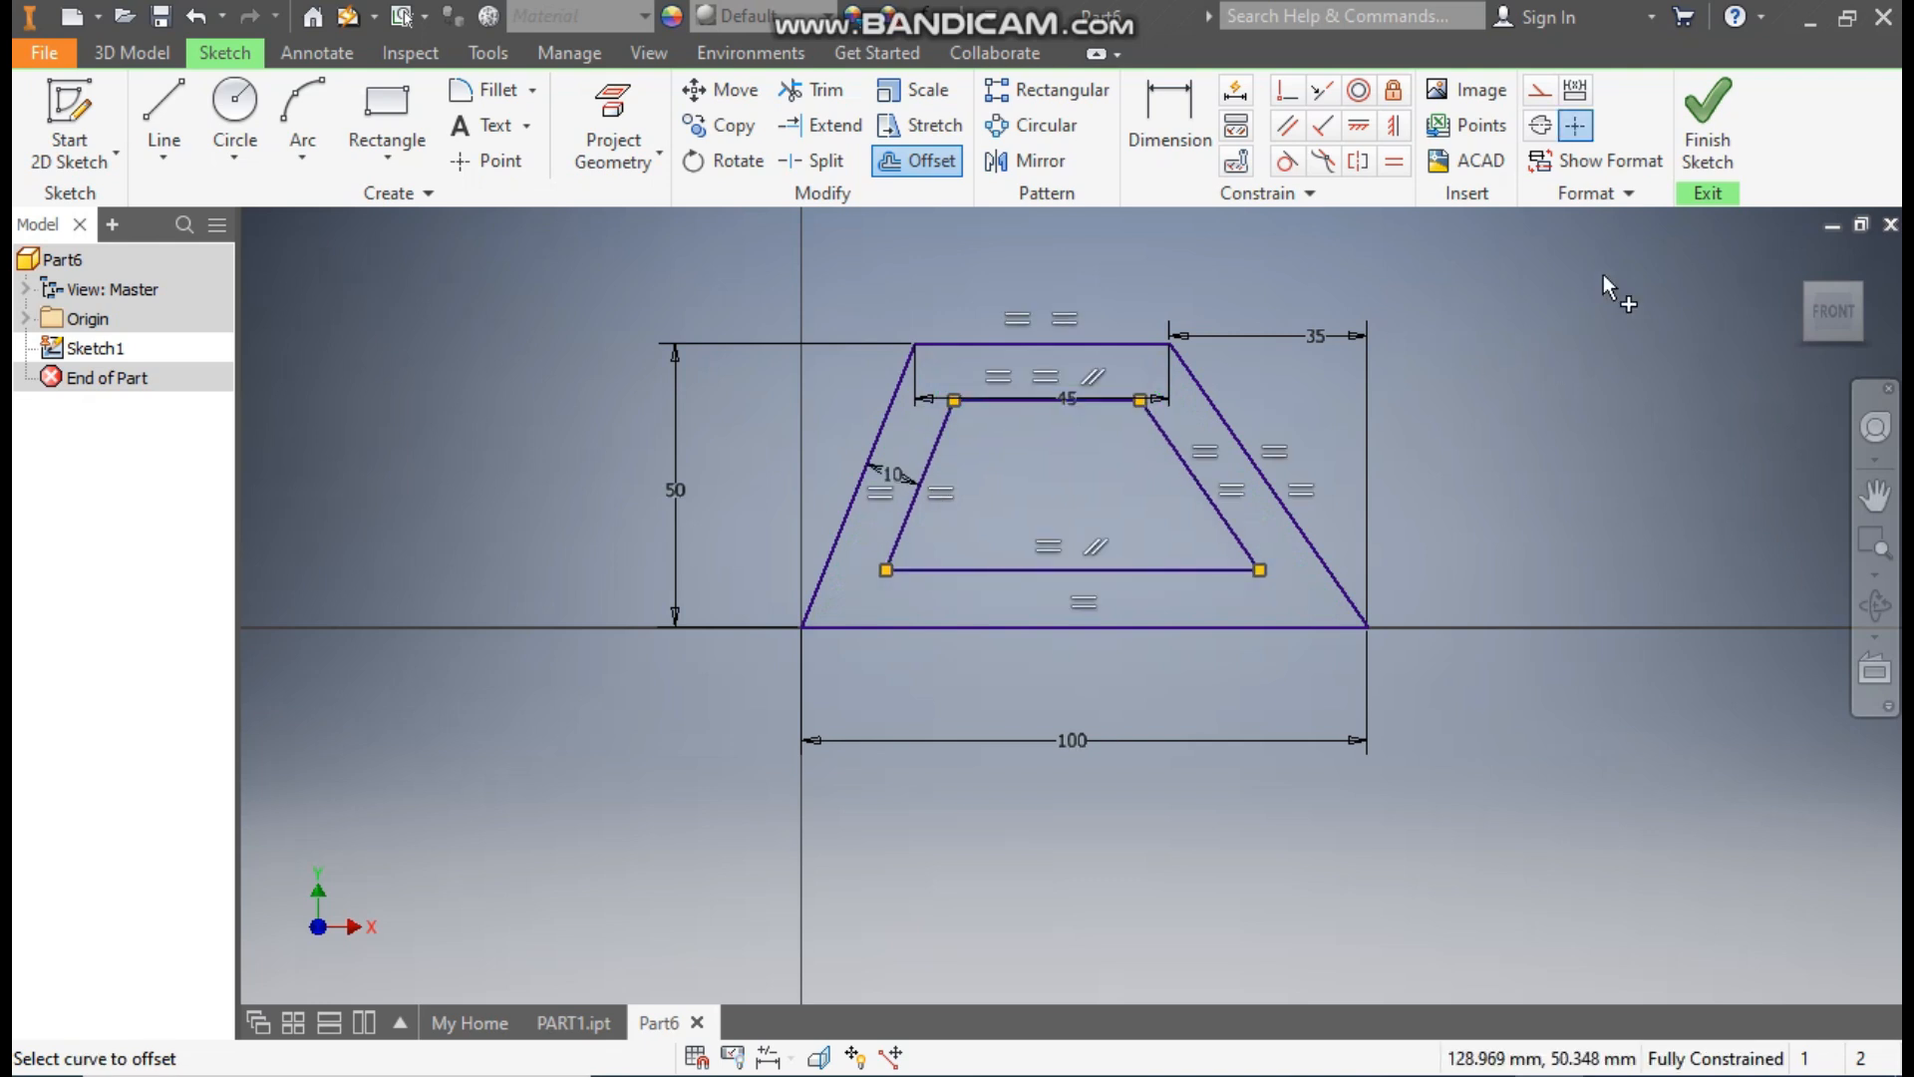
Finish the sketch and extrude the frame between the two trapezoids symmetrically by 90 mm.
left_click(1707, 114)
scroll(572, 609, "up", 1)
middle_click_drag(572, 609, 638, 641)
left_click(163, 129)
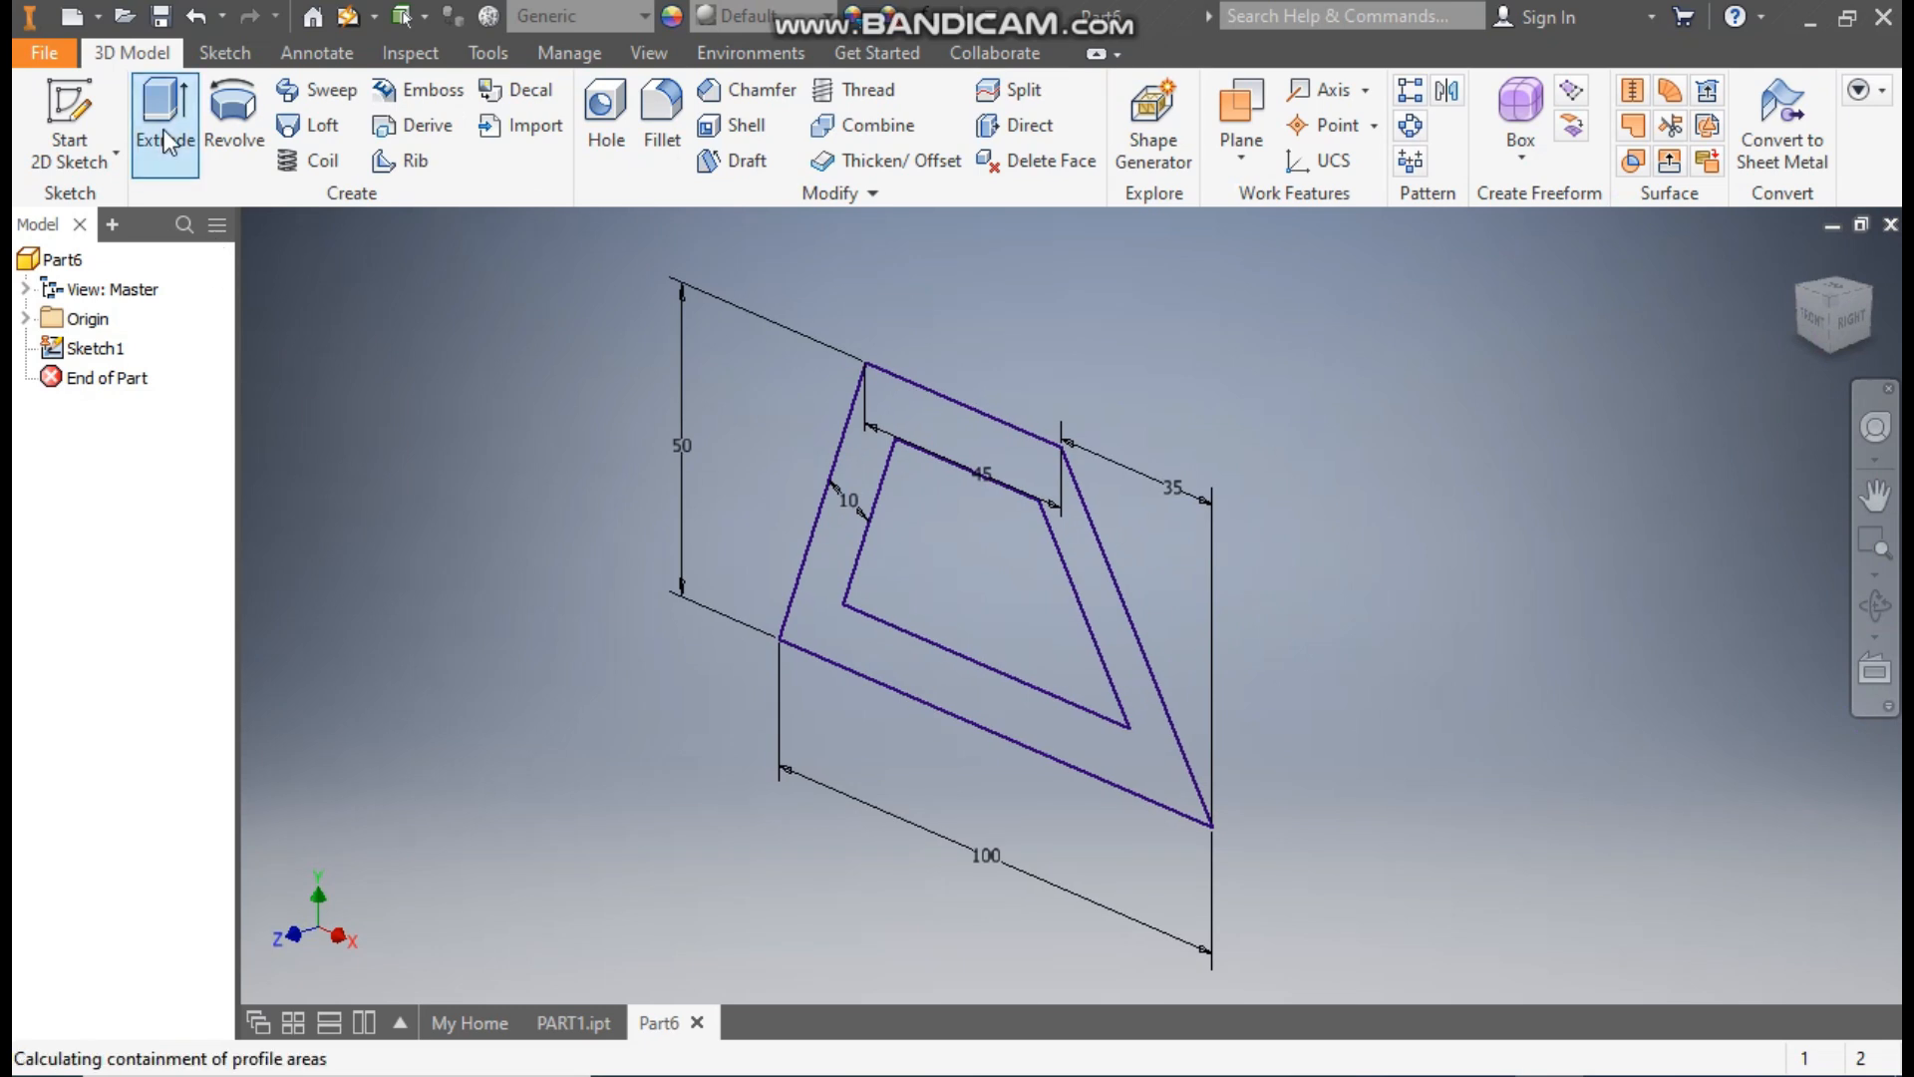
left_click(964, 437)
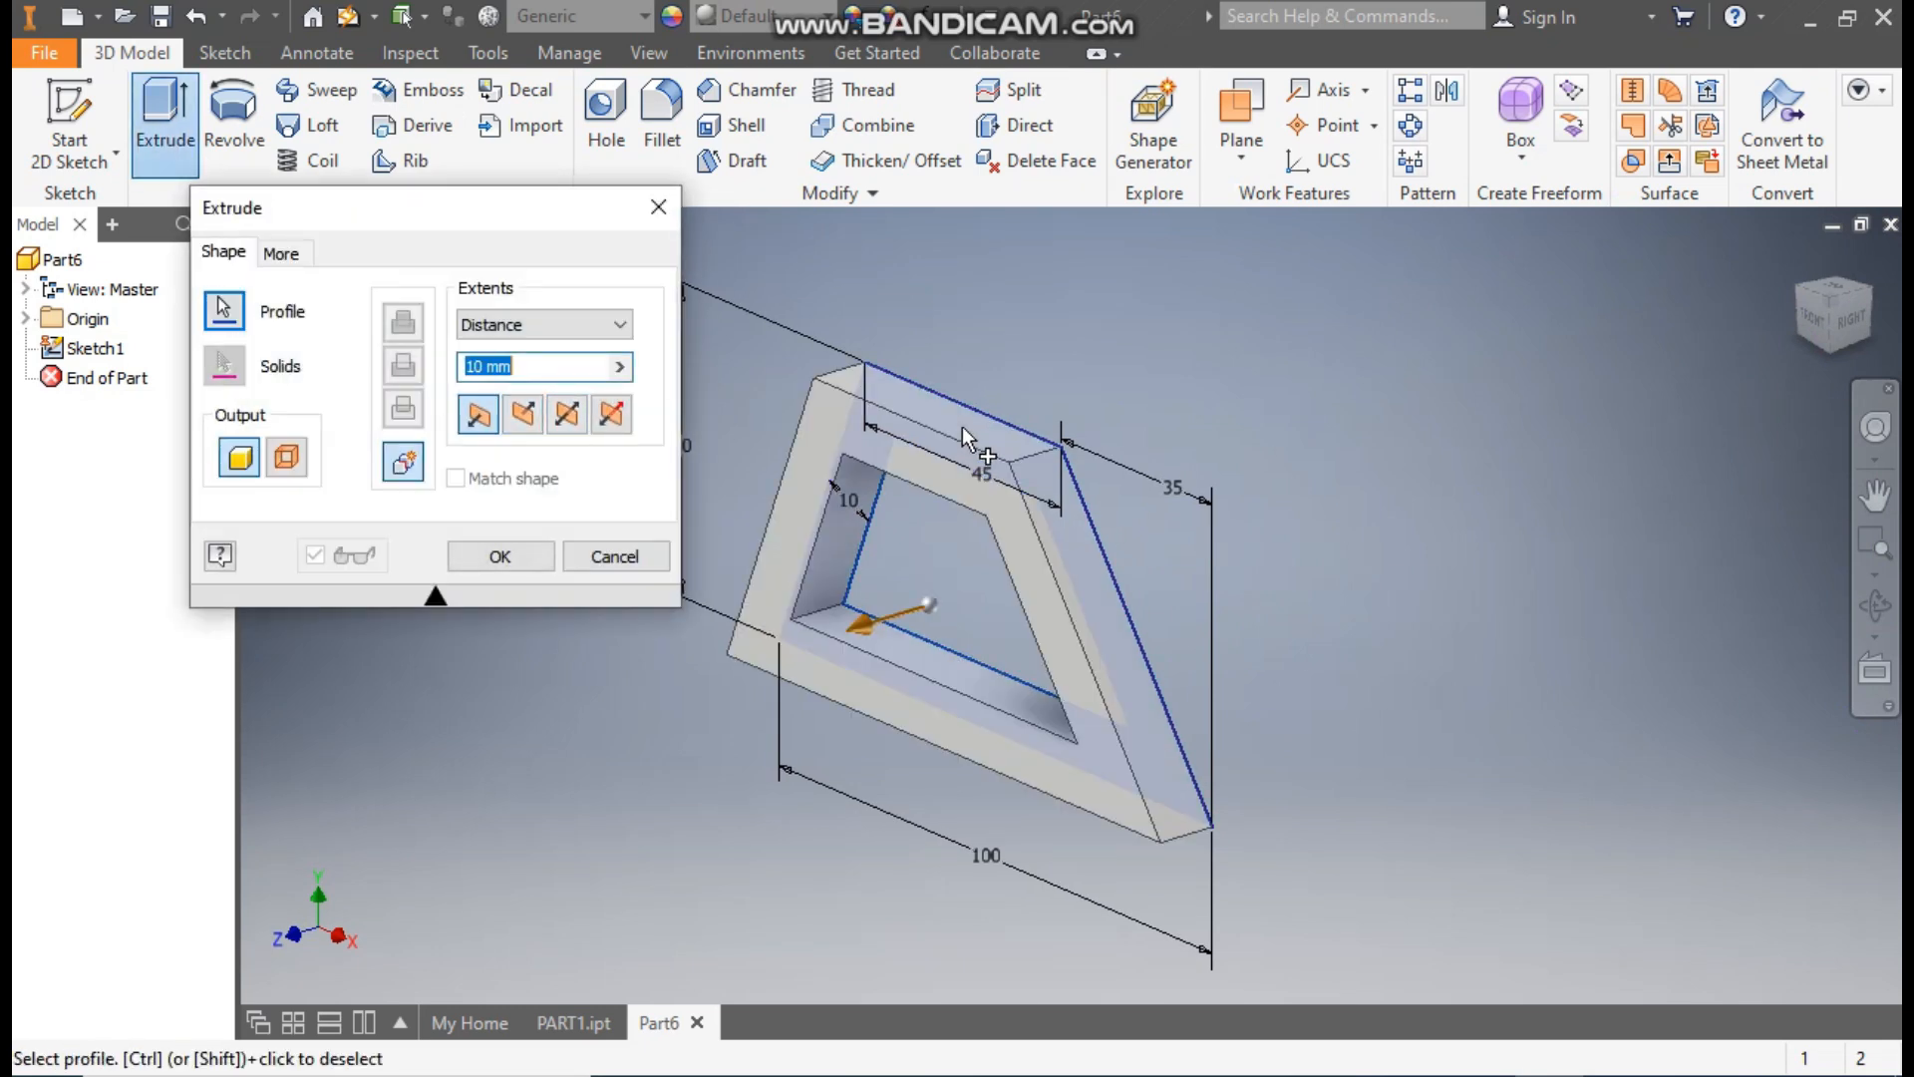
left_click(569, 419)
double_click(487, 366)
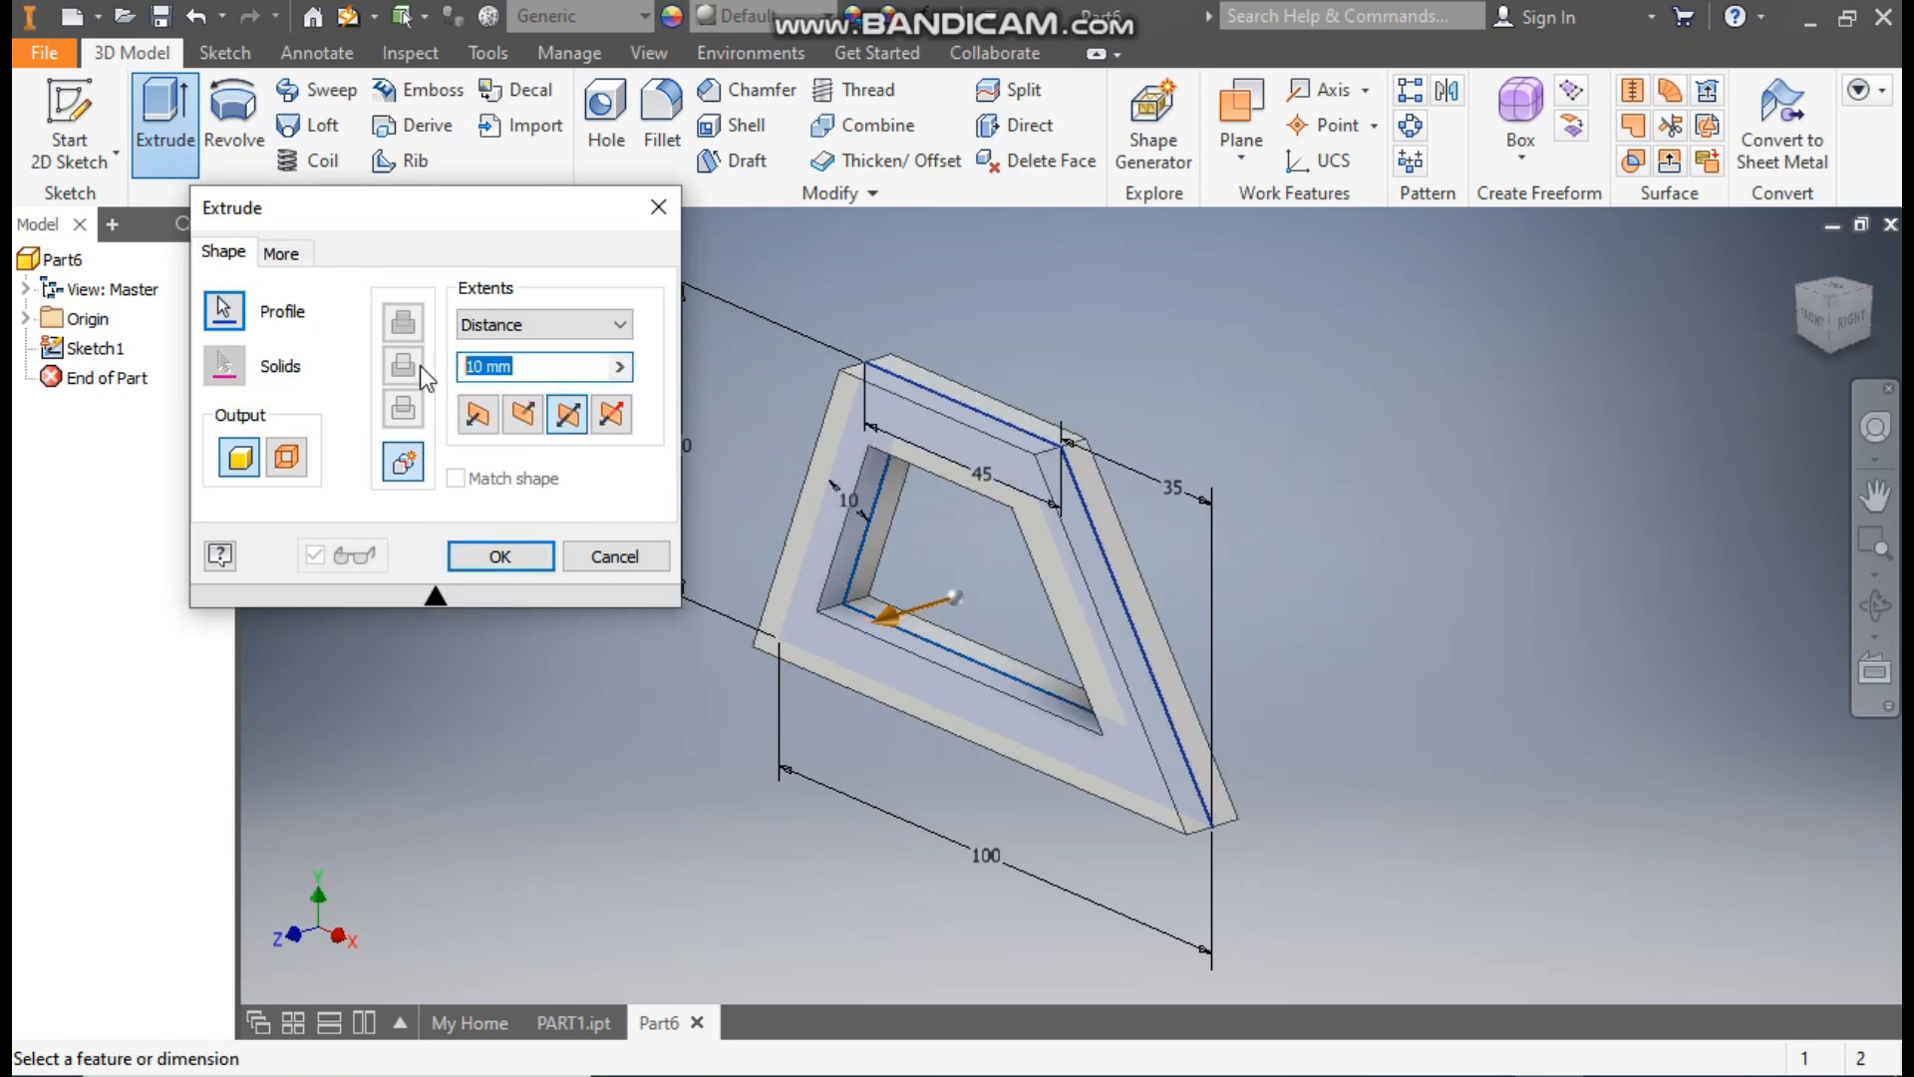
type("90")
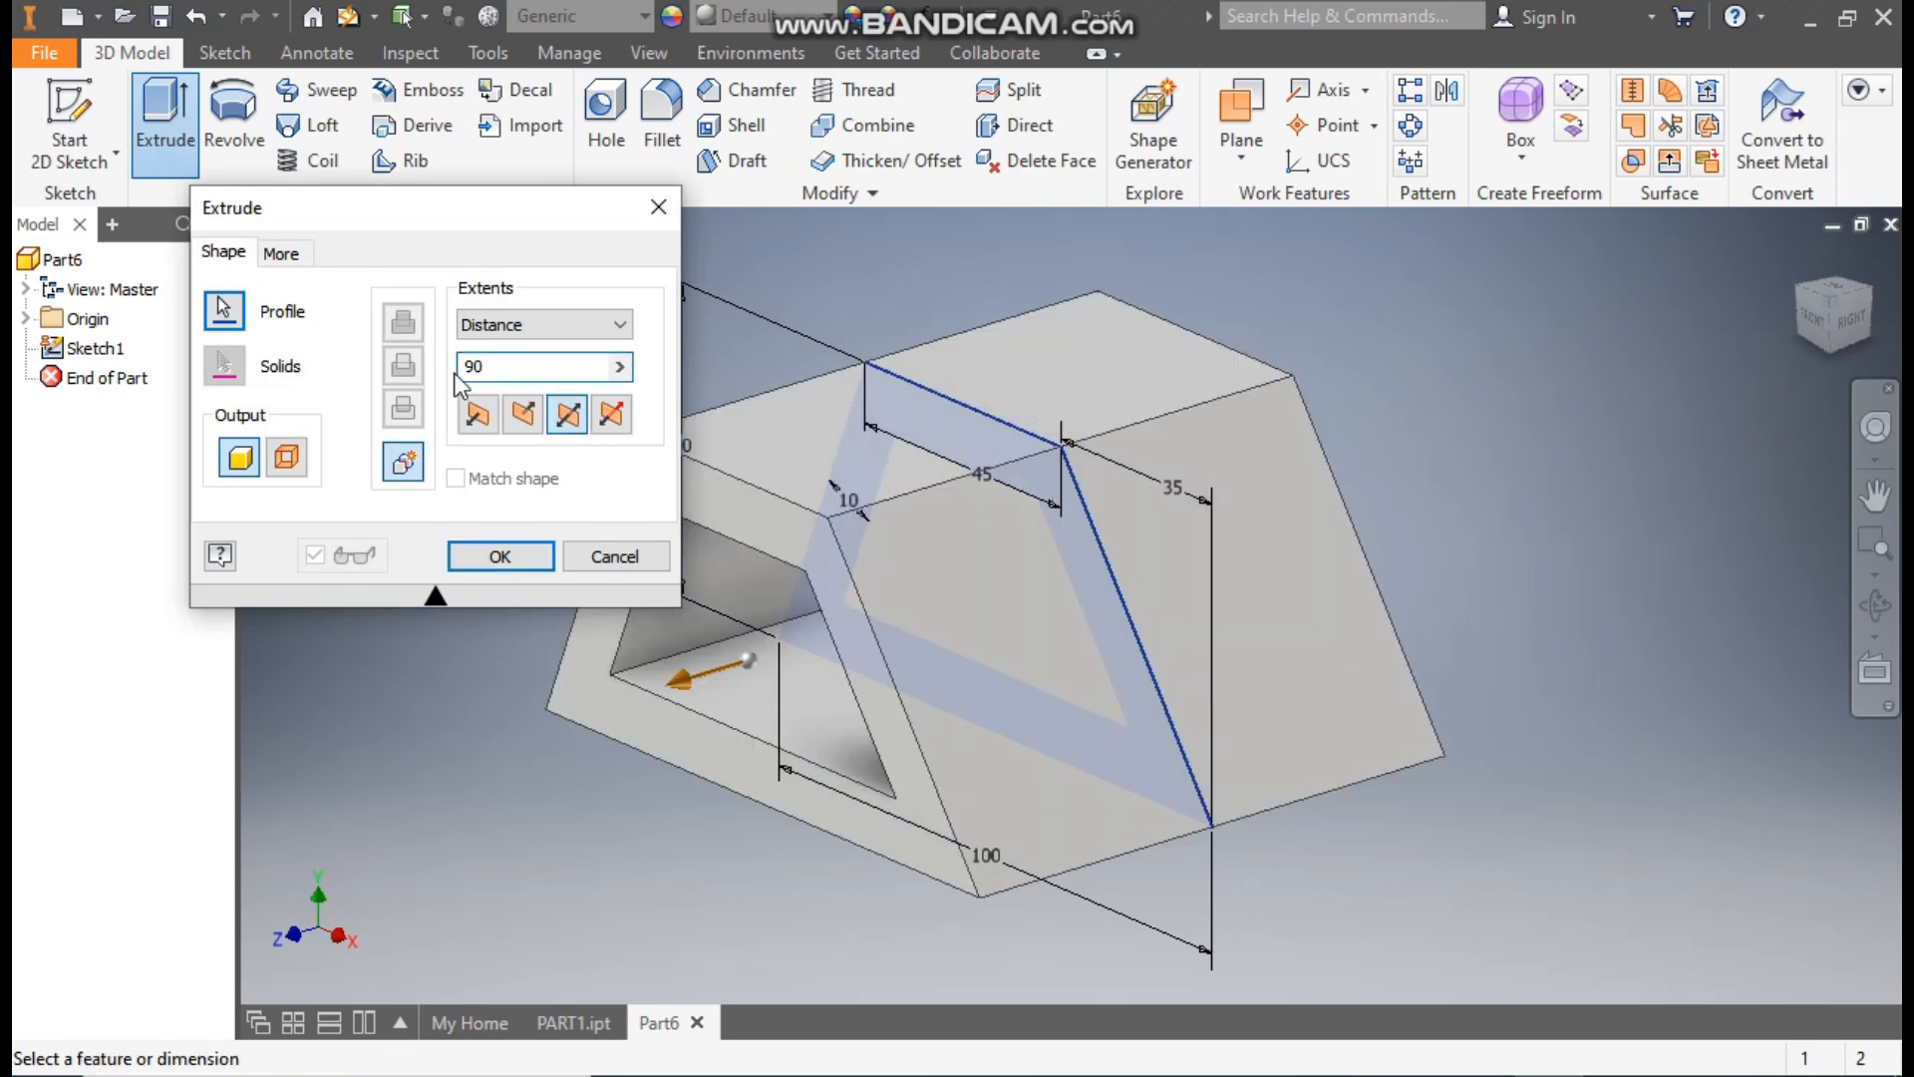
left_click(514, 556)
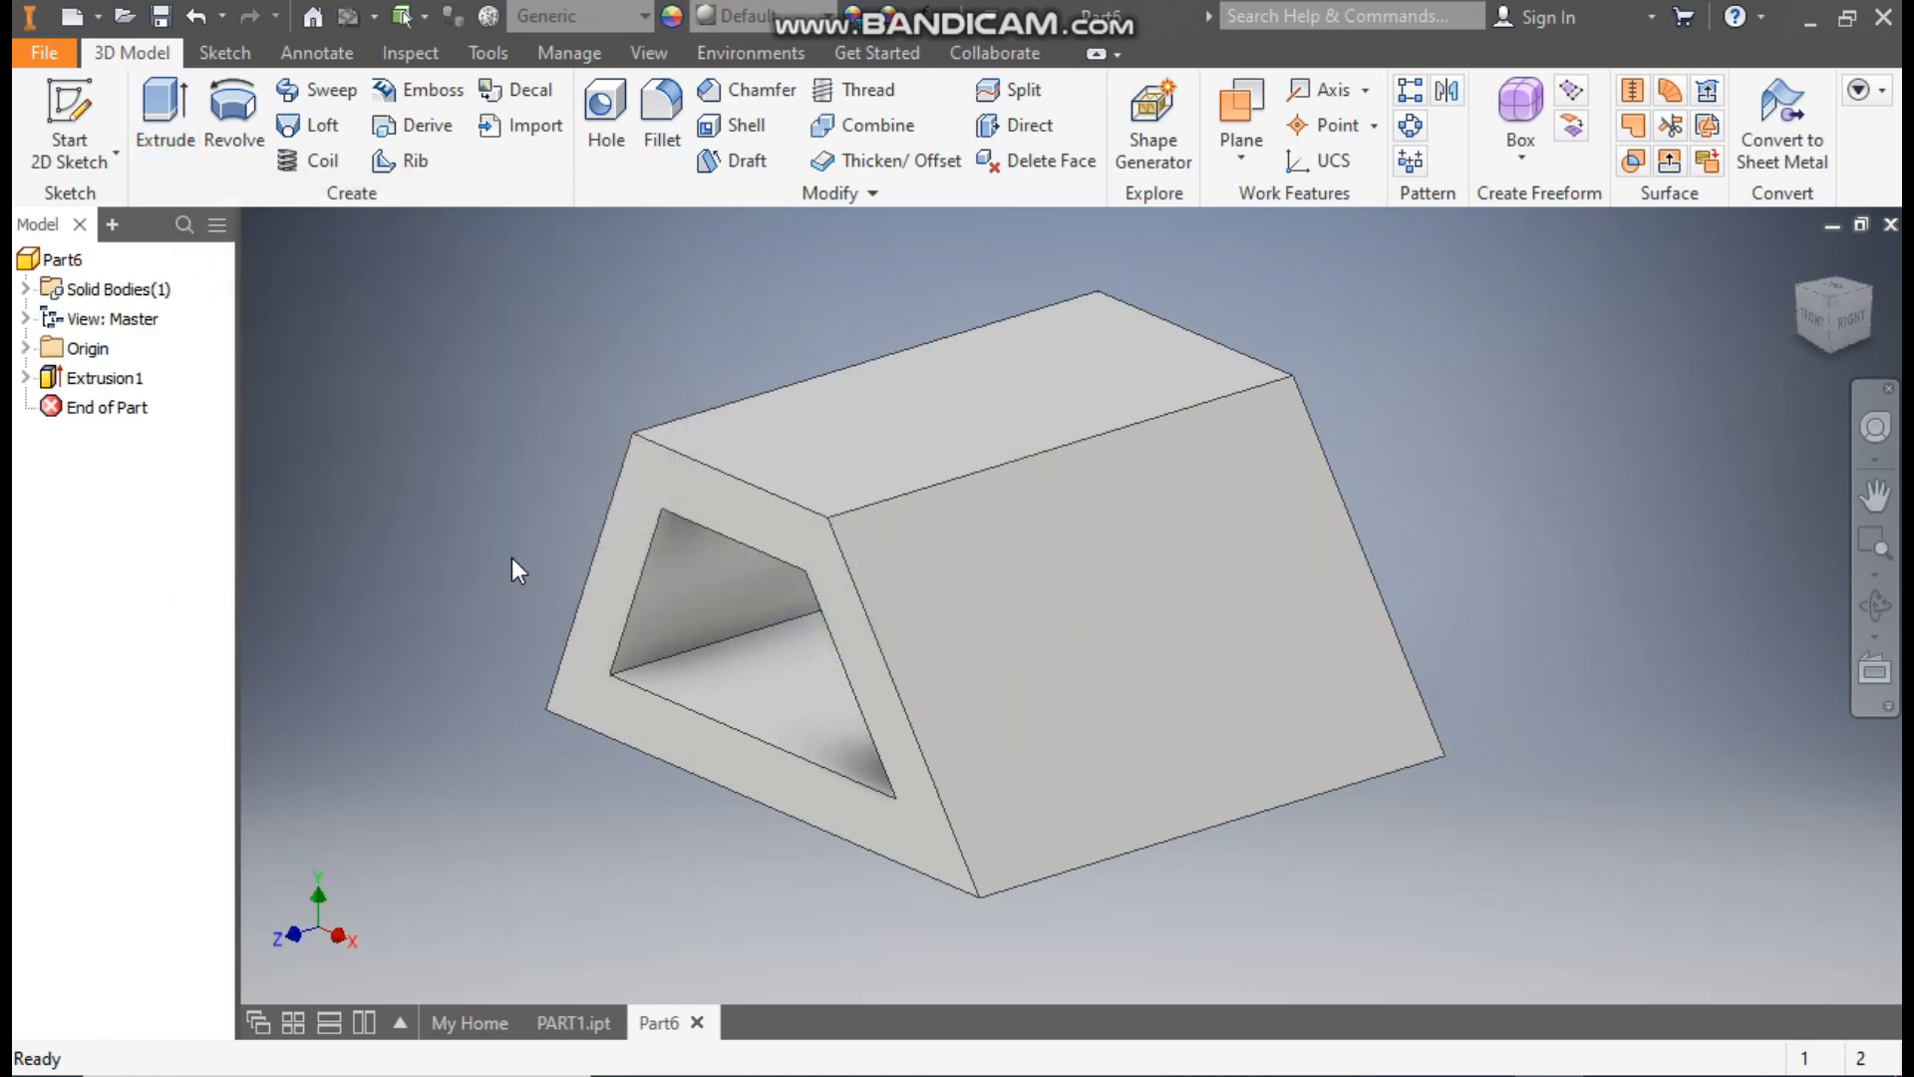
Start a sketch on the body's top face and draw a two-point rectangle inward from the right outer edge, across the slanted side.
left_click(1015, 397)
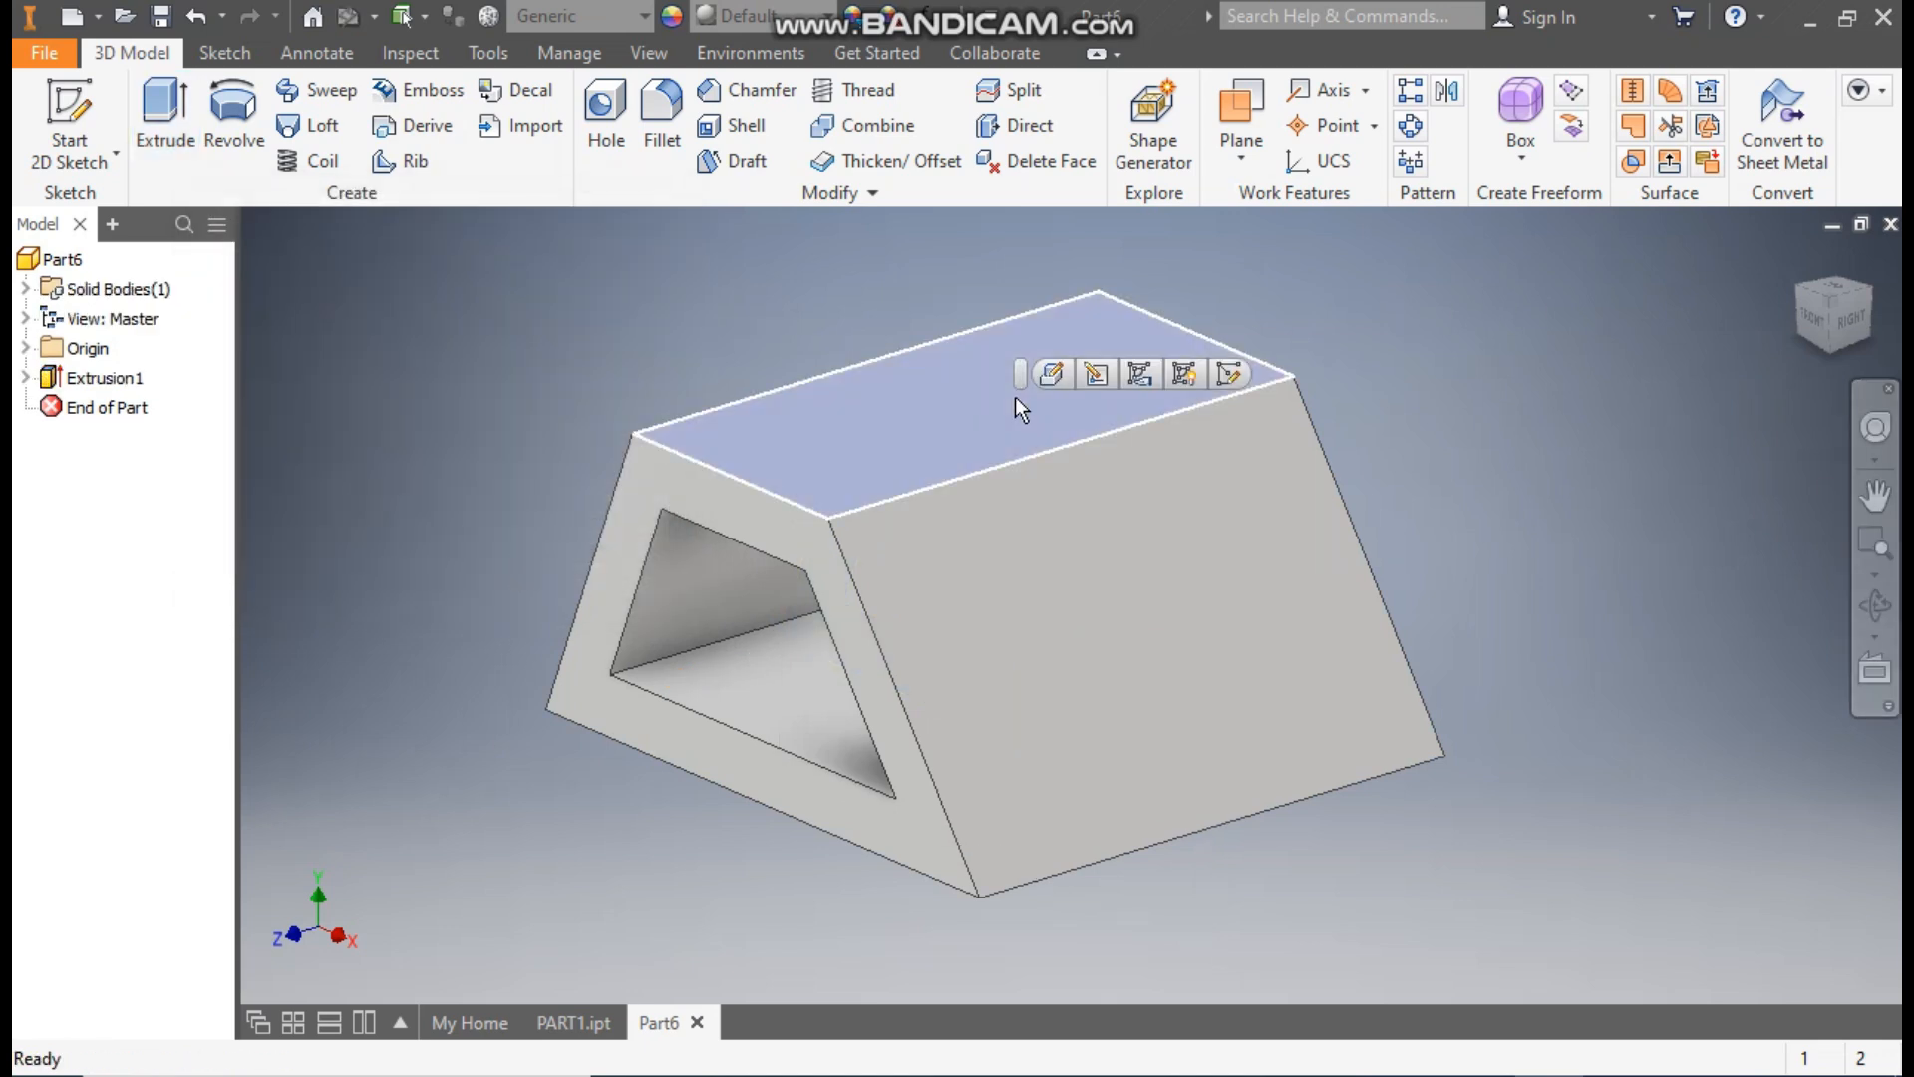
left_click(1230, 374)
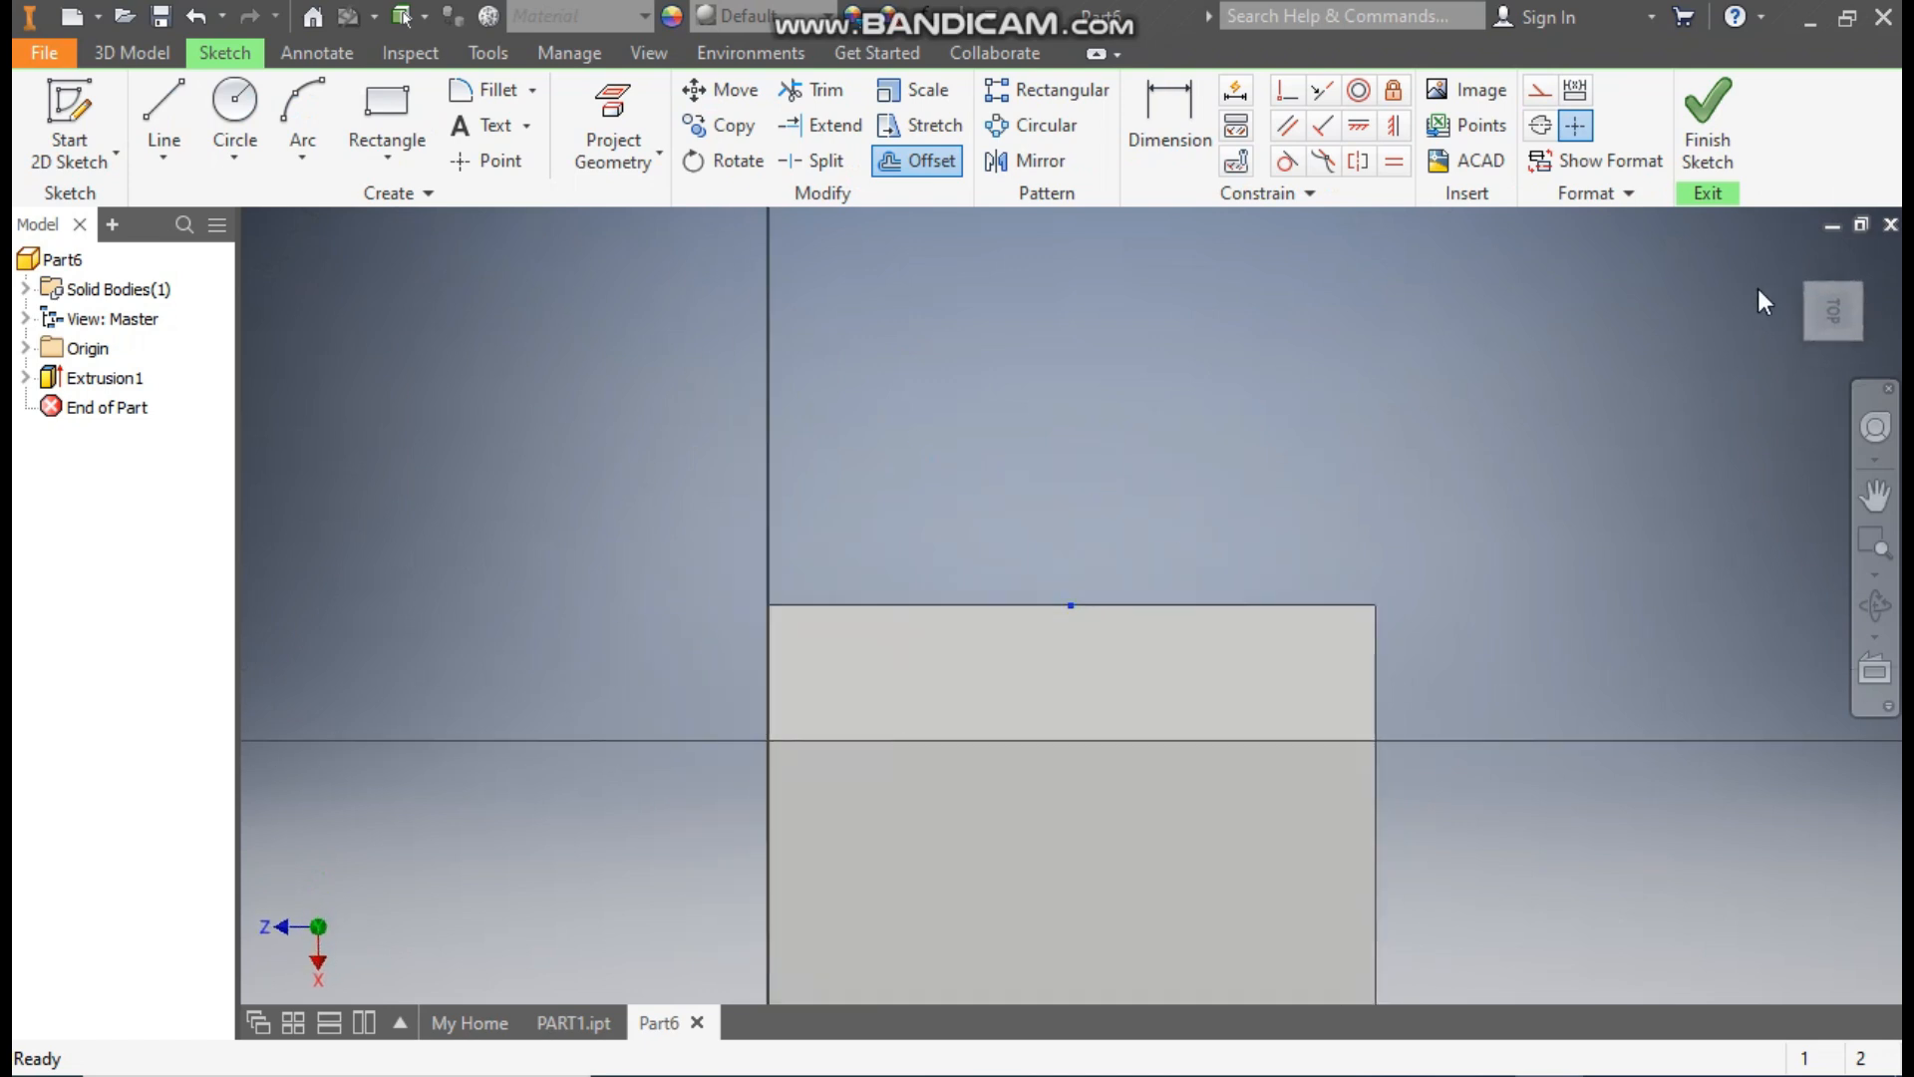
left_click(1851, 257)
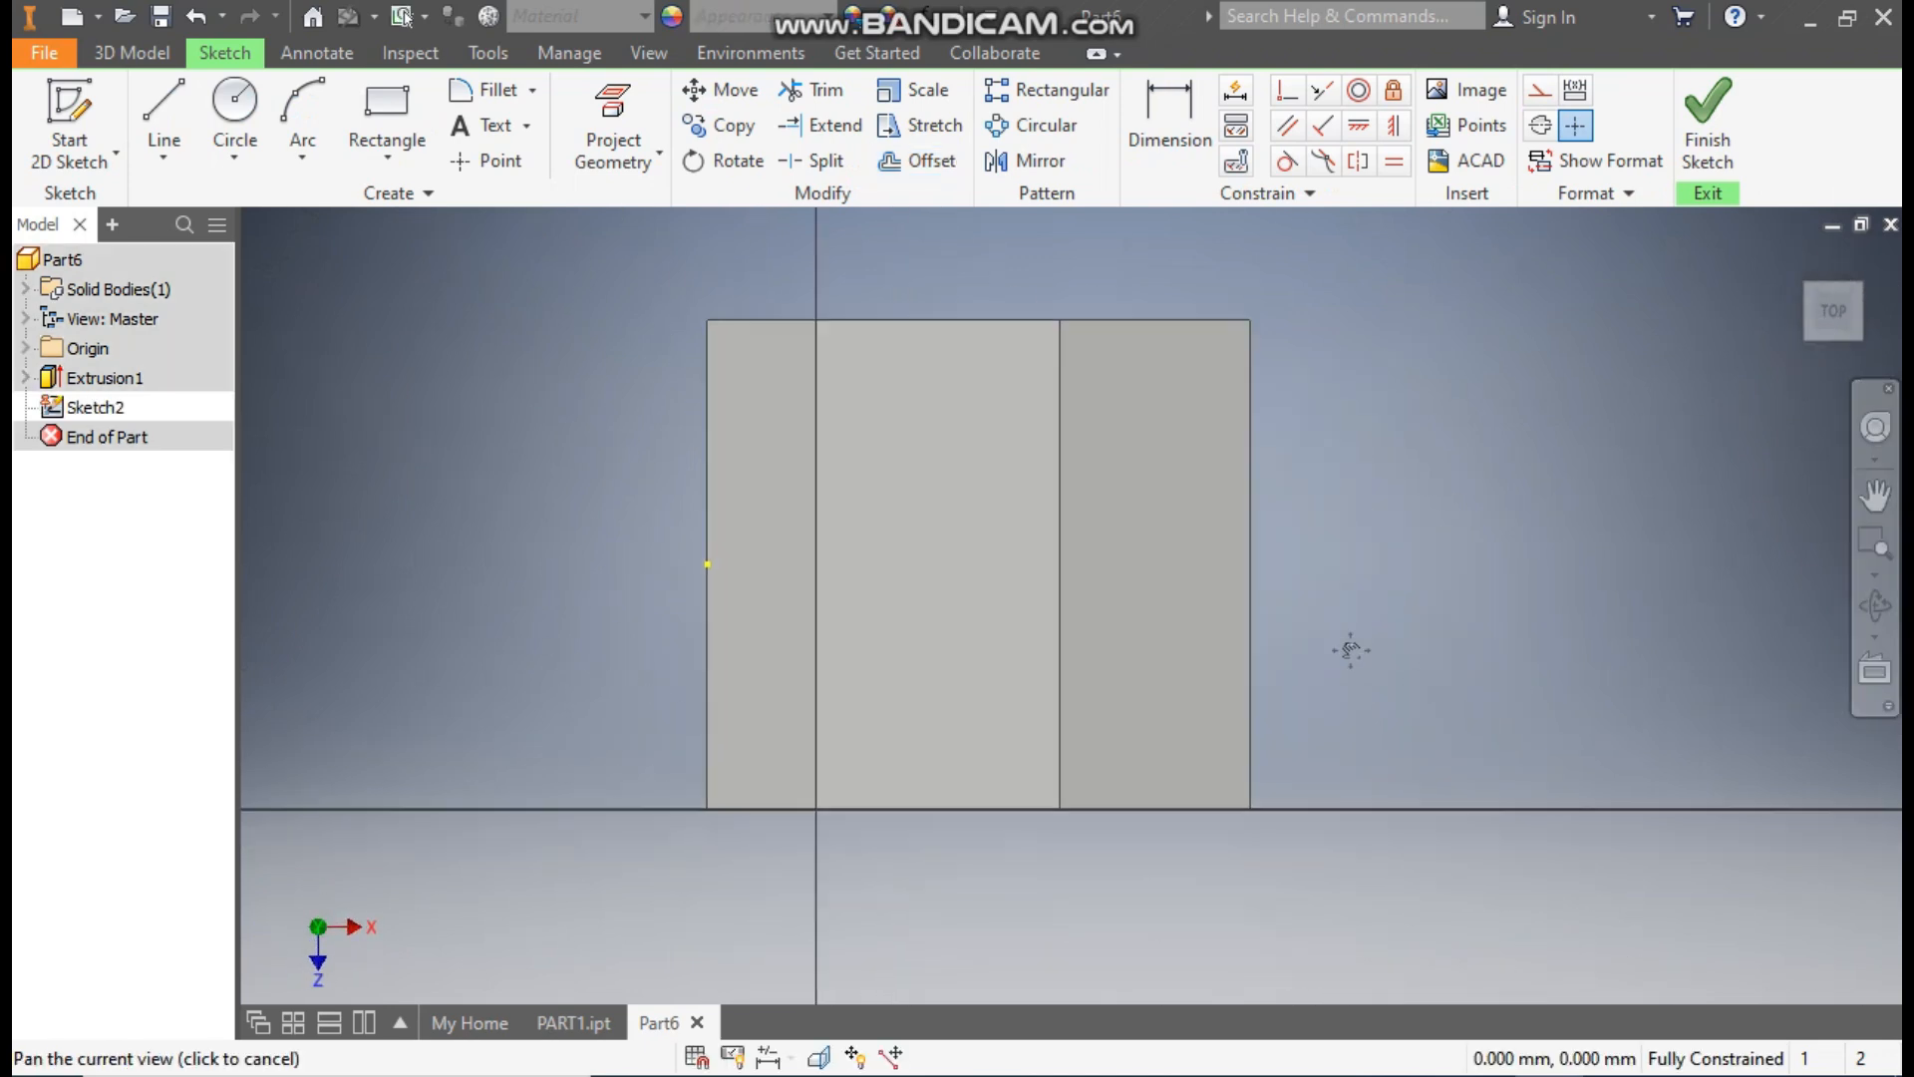
left_click(411, 154)
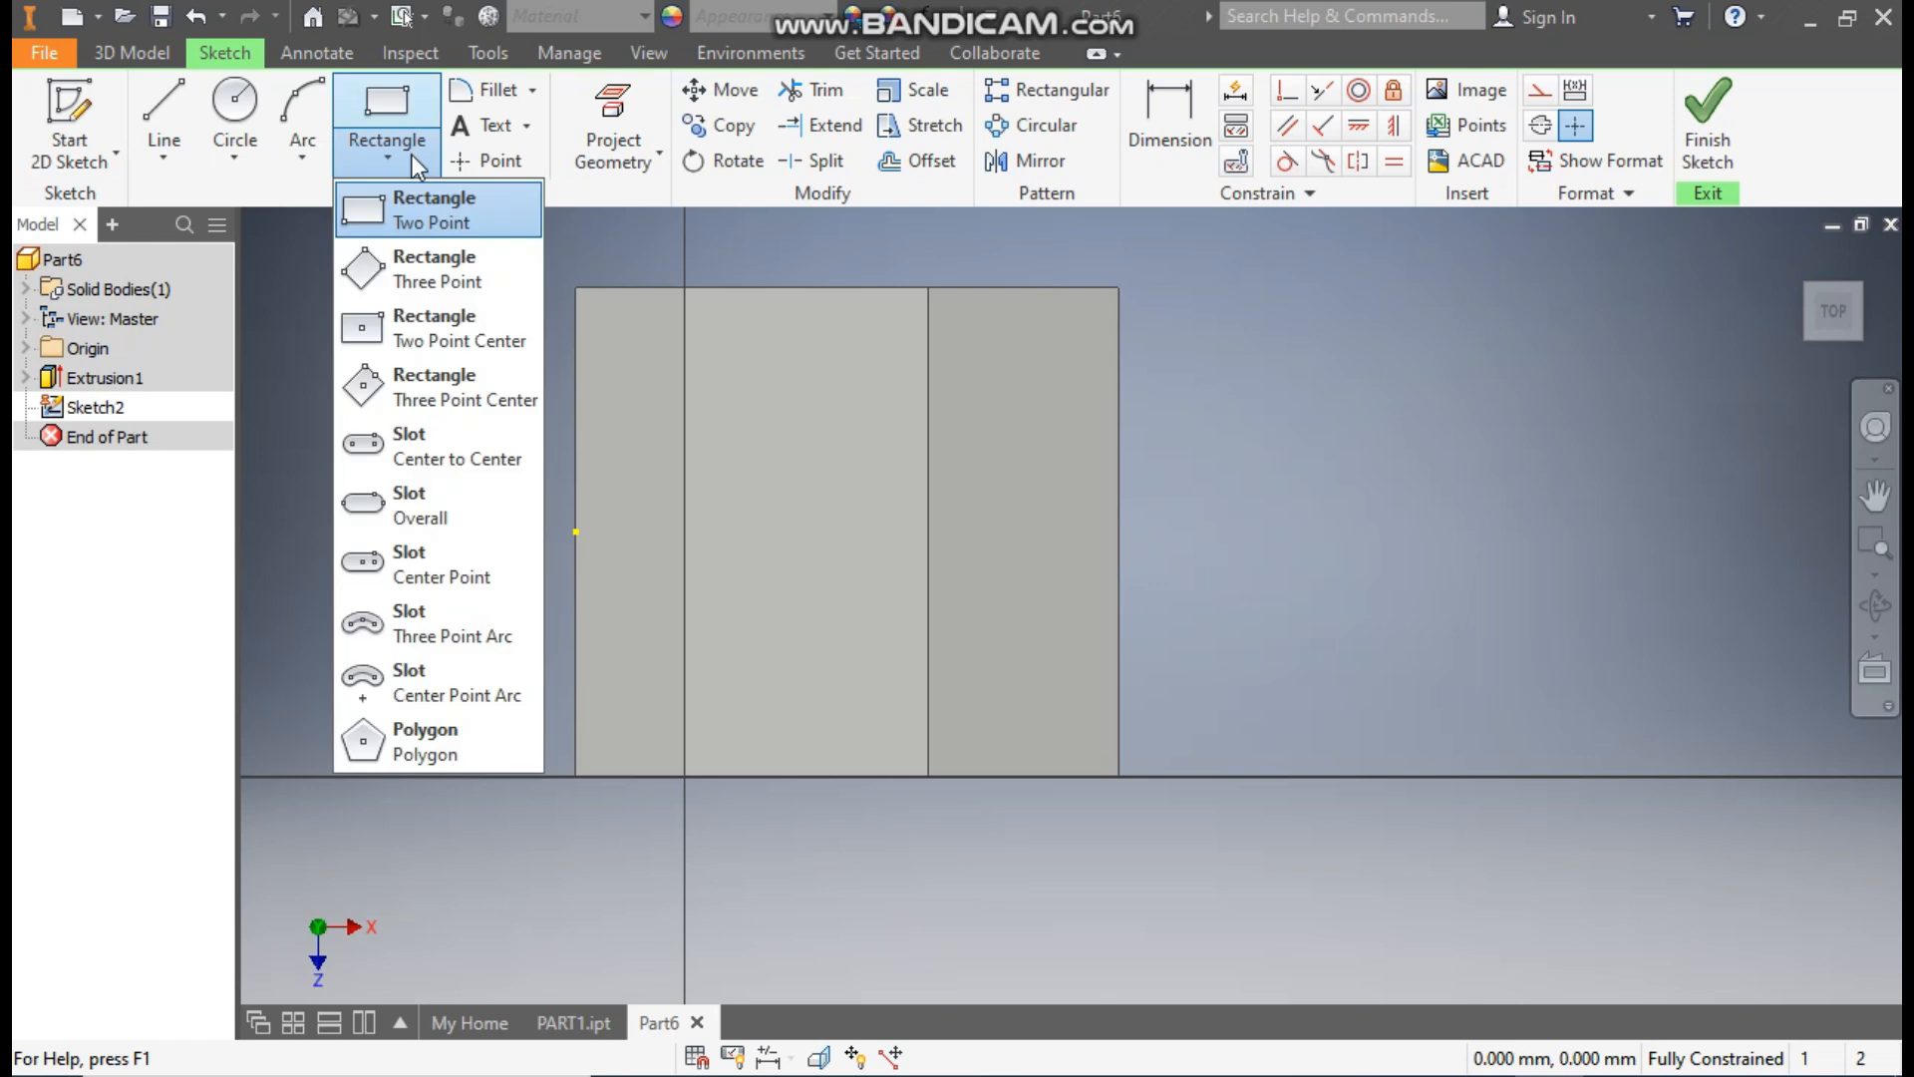
left_click(421, 207)
left_click(1119, 392)
left_click(814, 700)
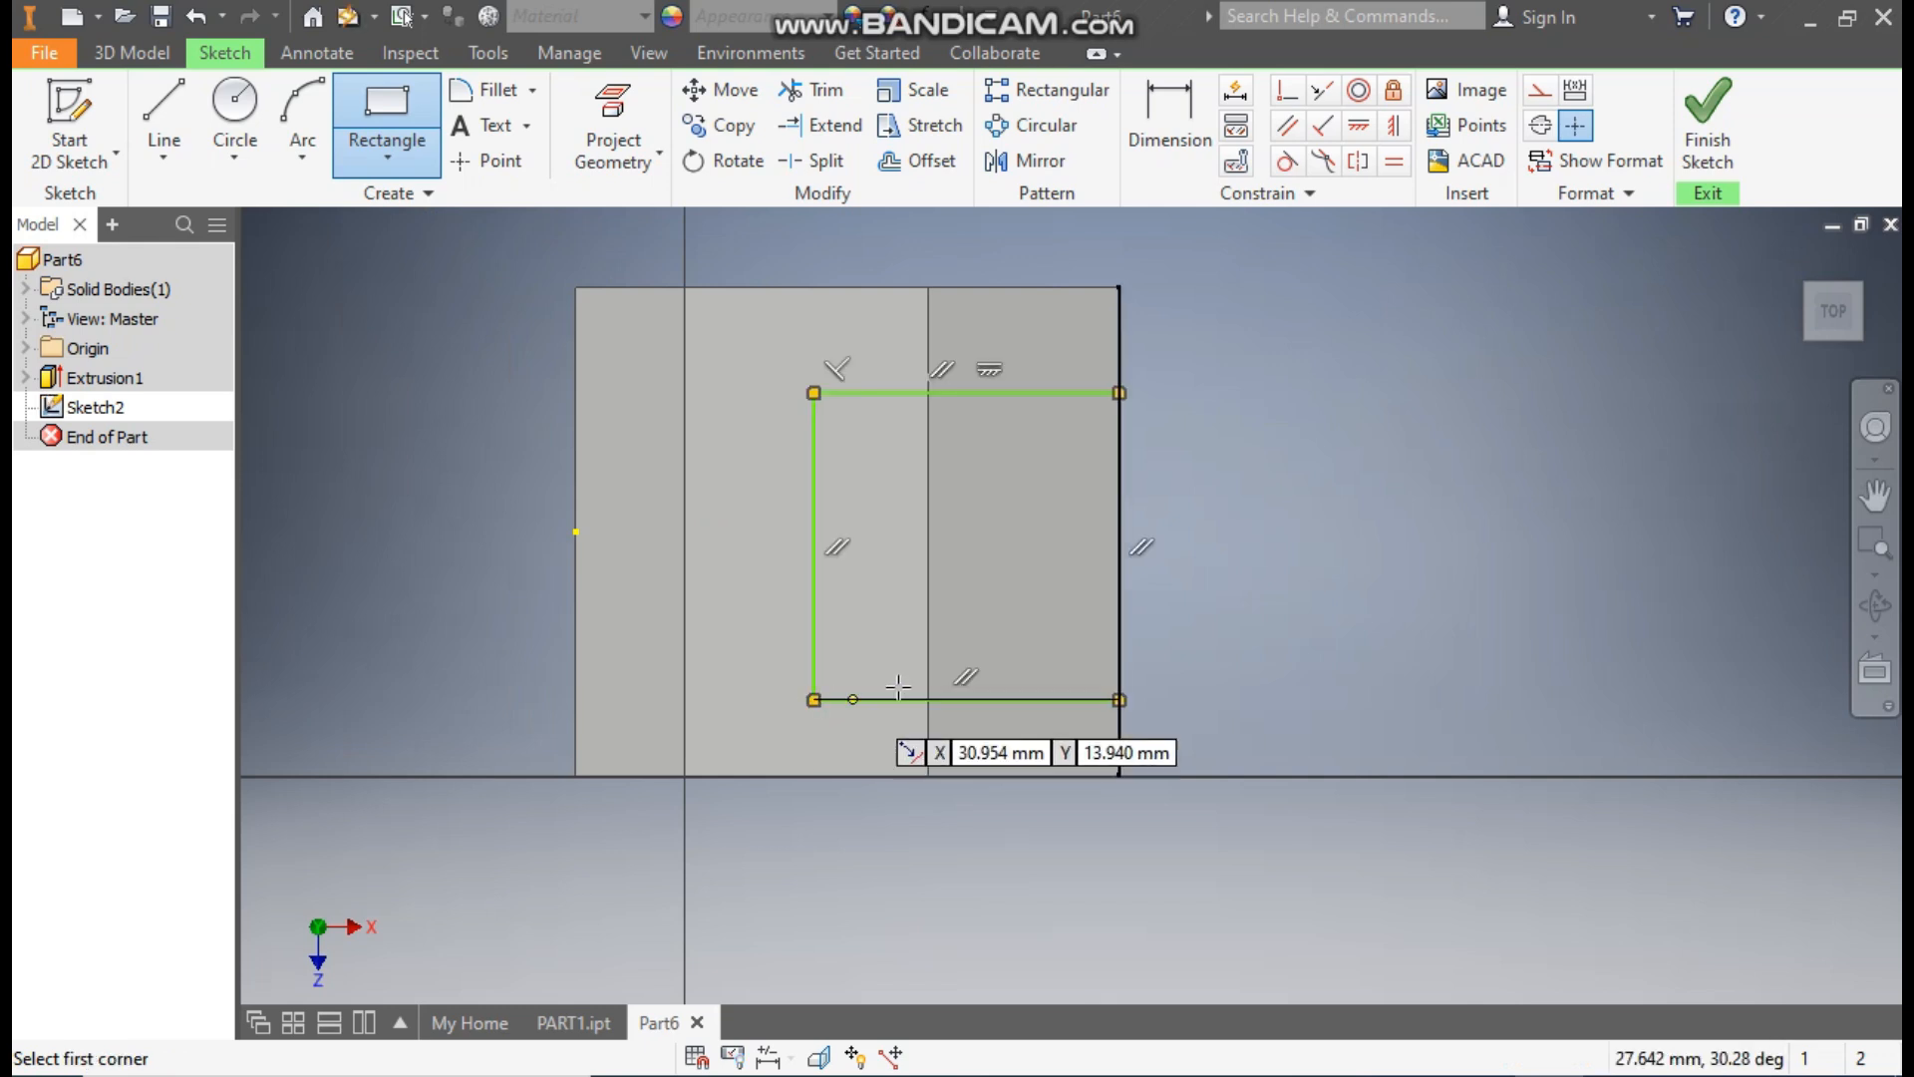
Set the distance between the rectangle's upper side and the body's back edge to 15 mm.
left_click(1186, 137)
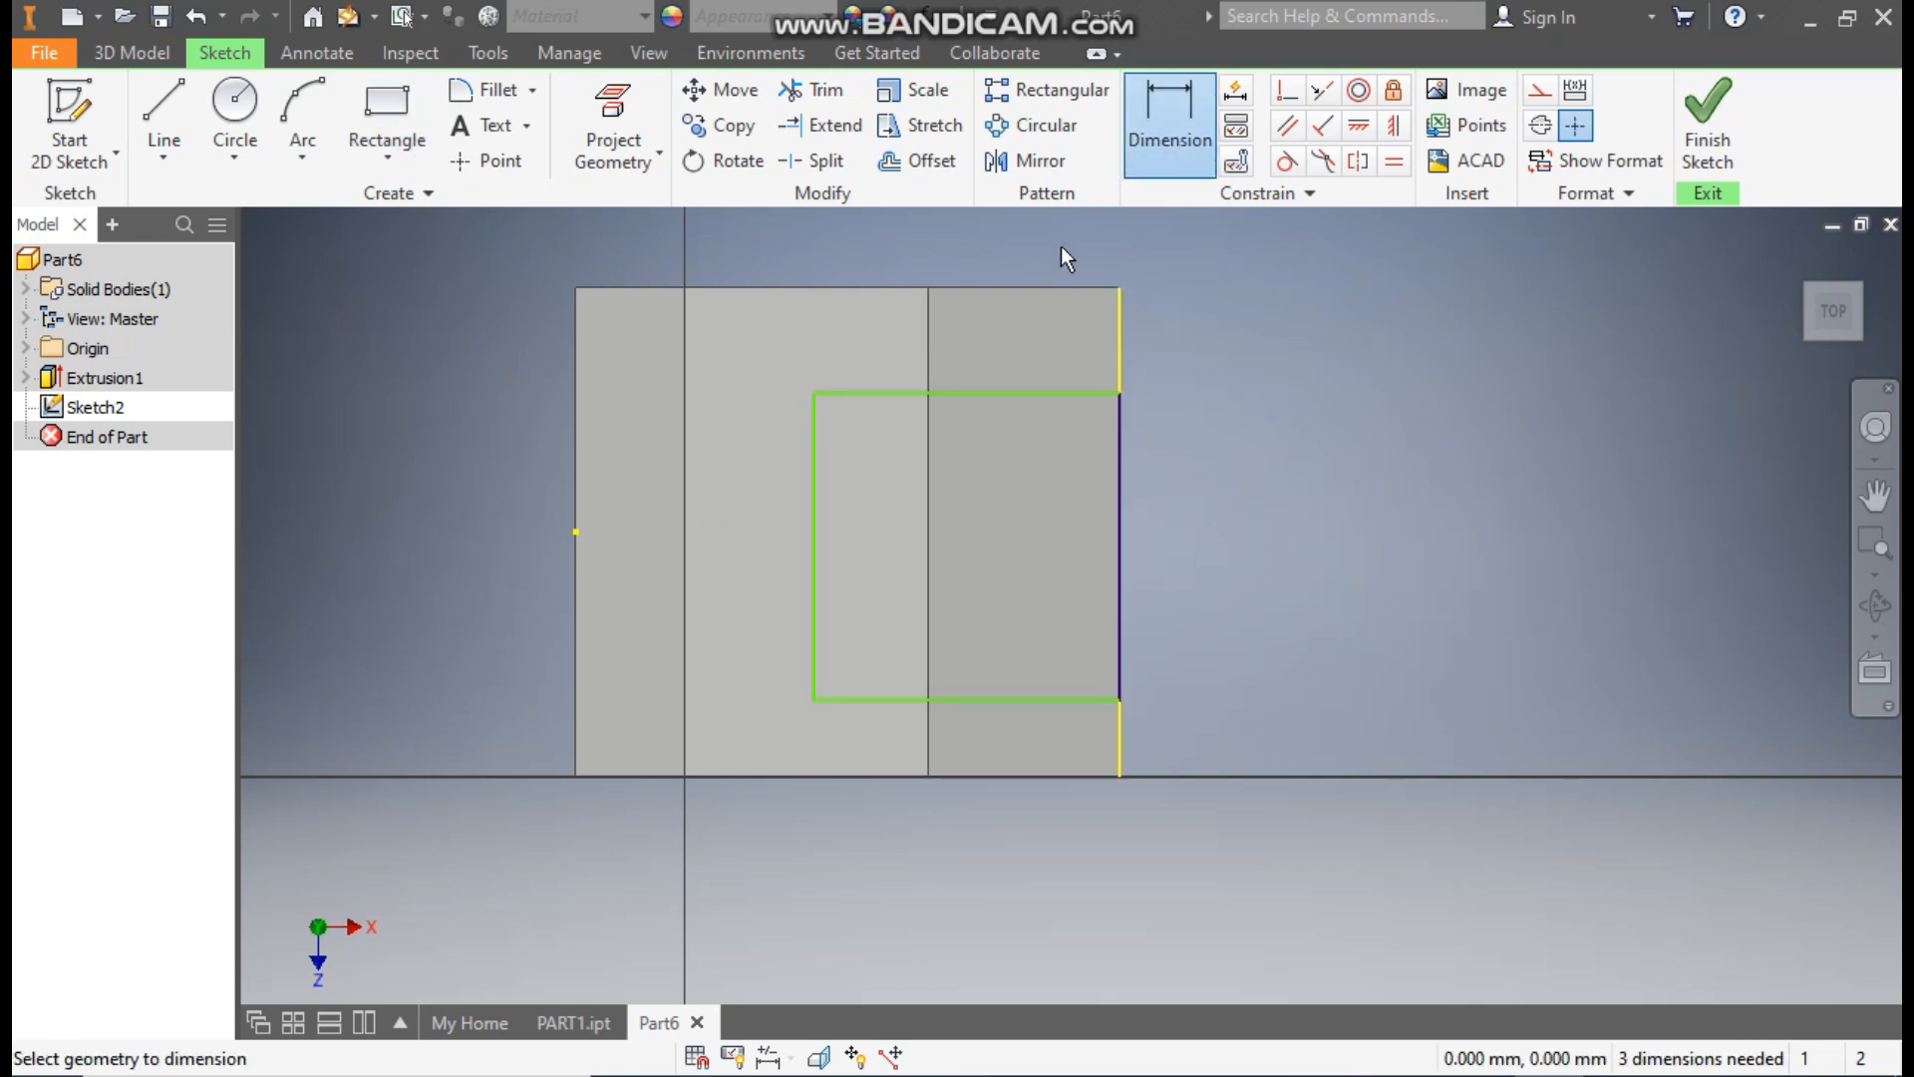
left_click(1043, 393)
left_click(1176, 339)
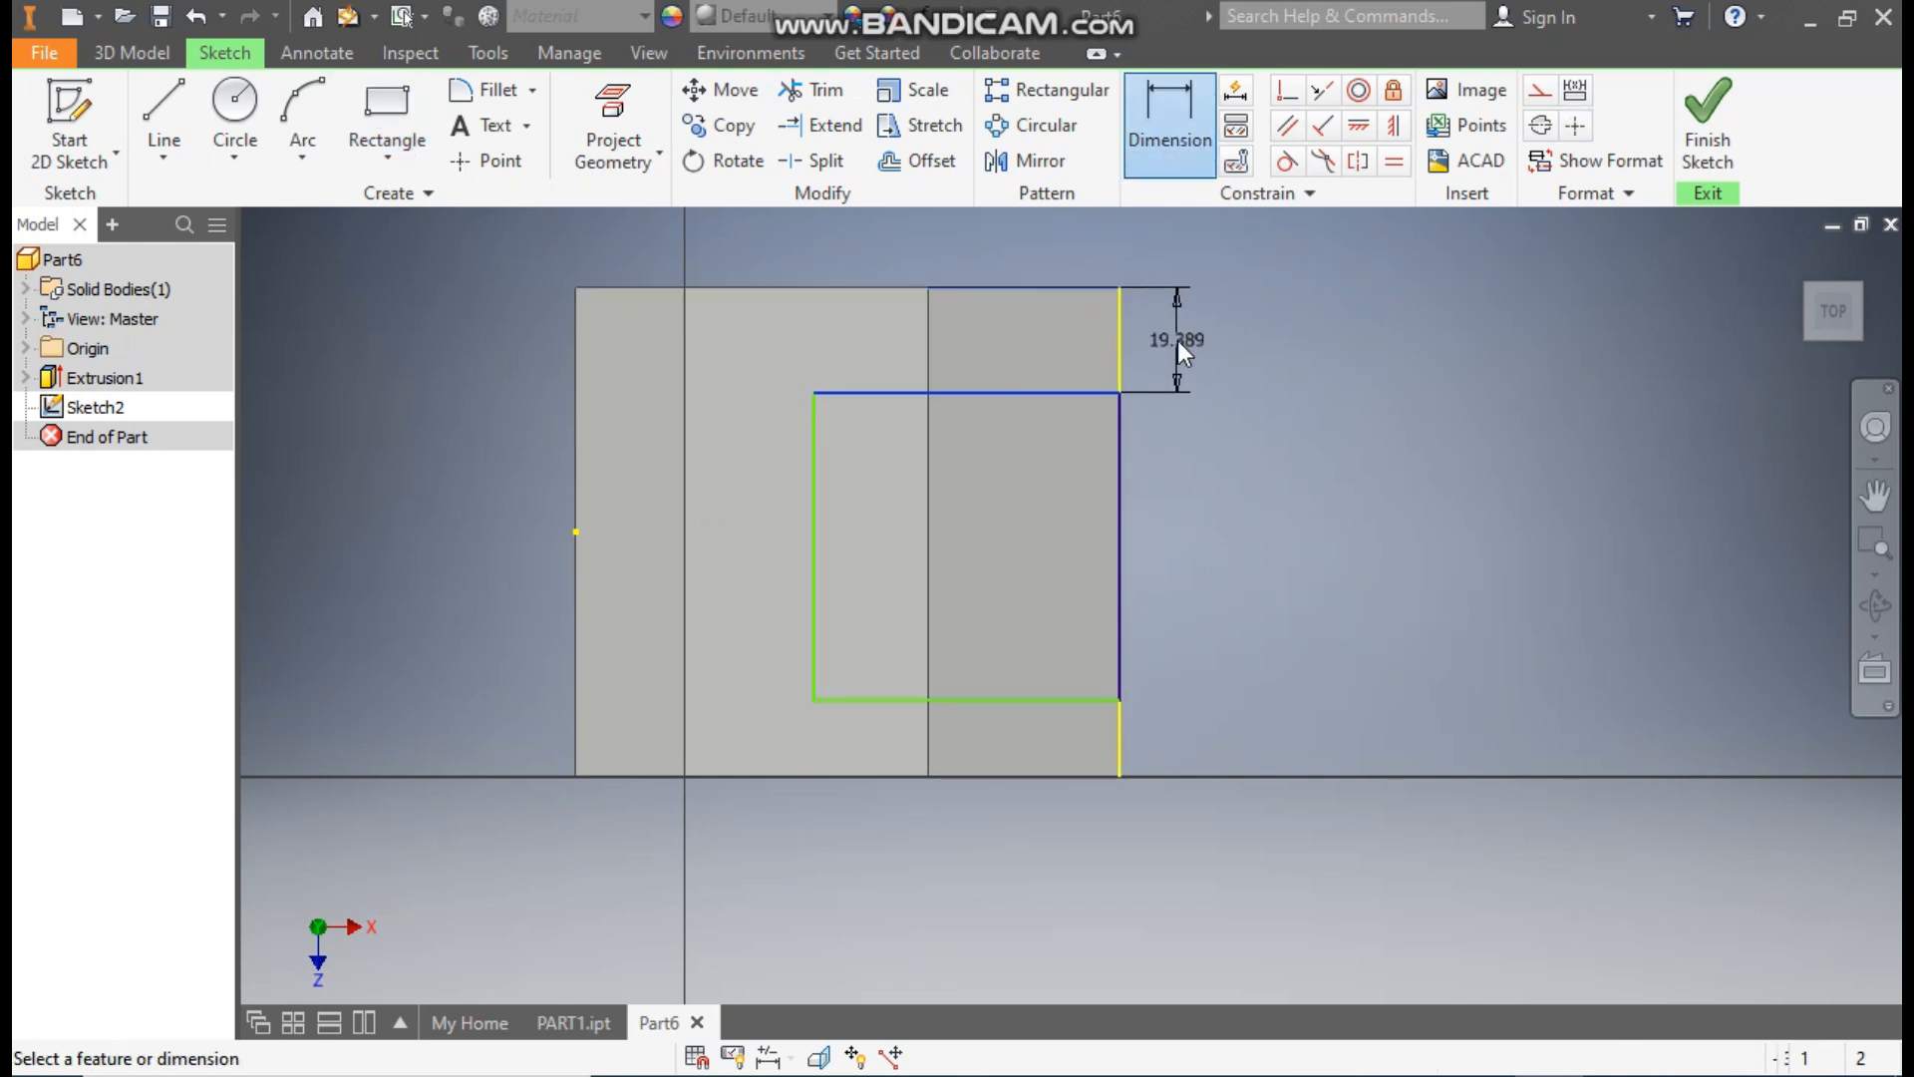
type("15")
key("Return")
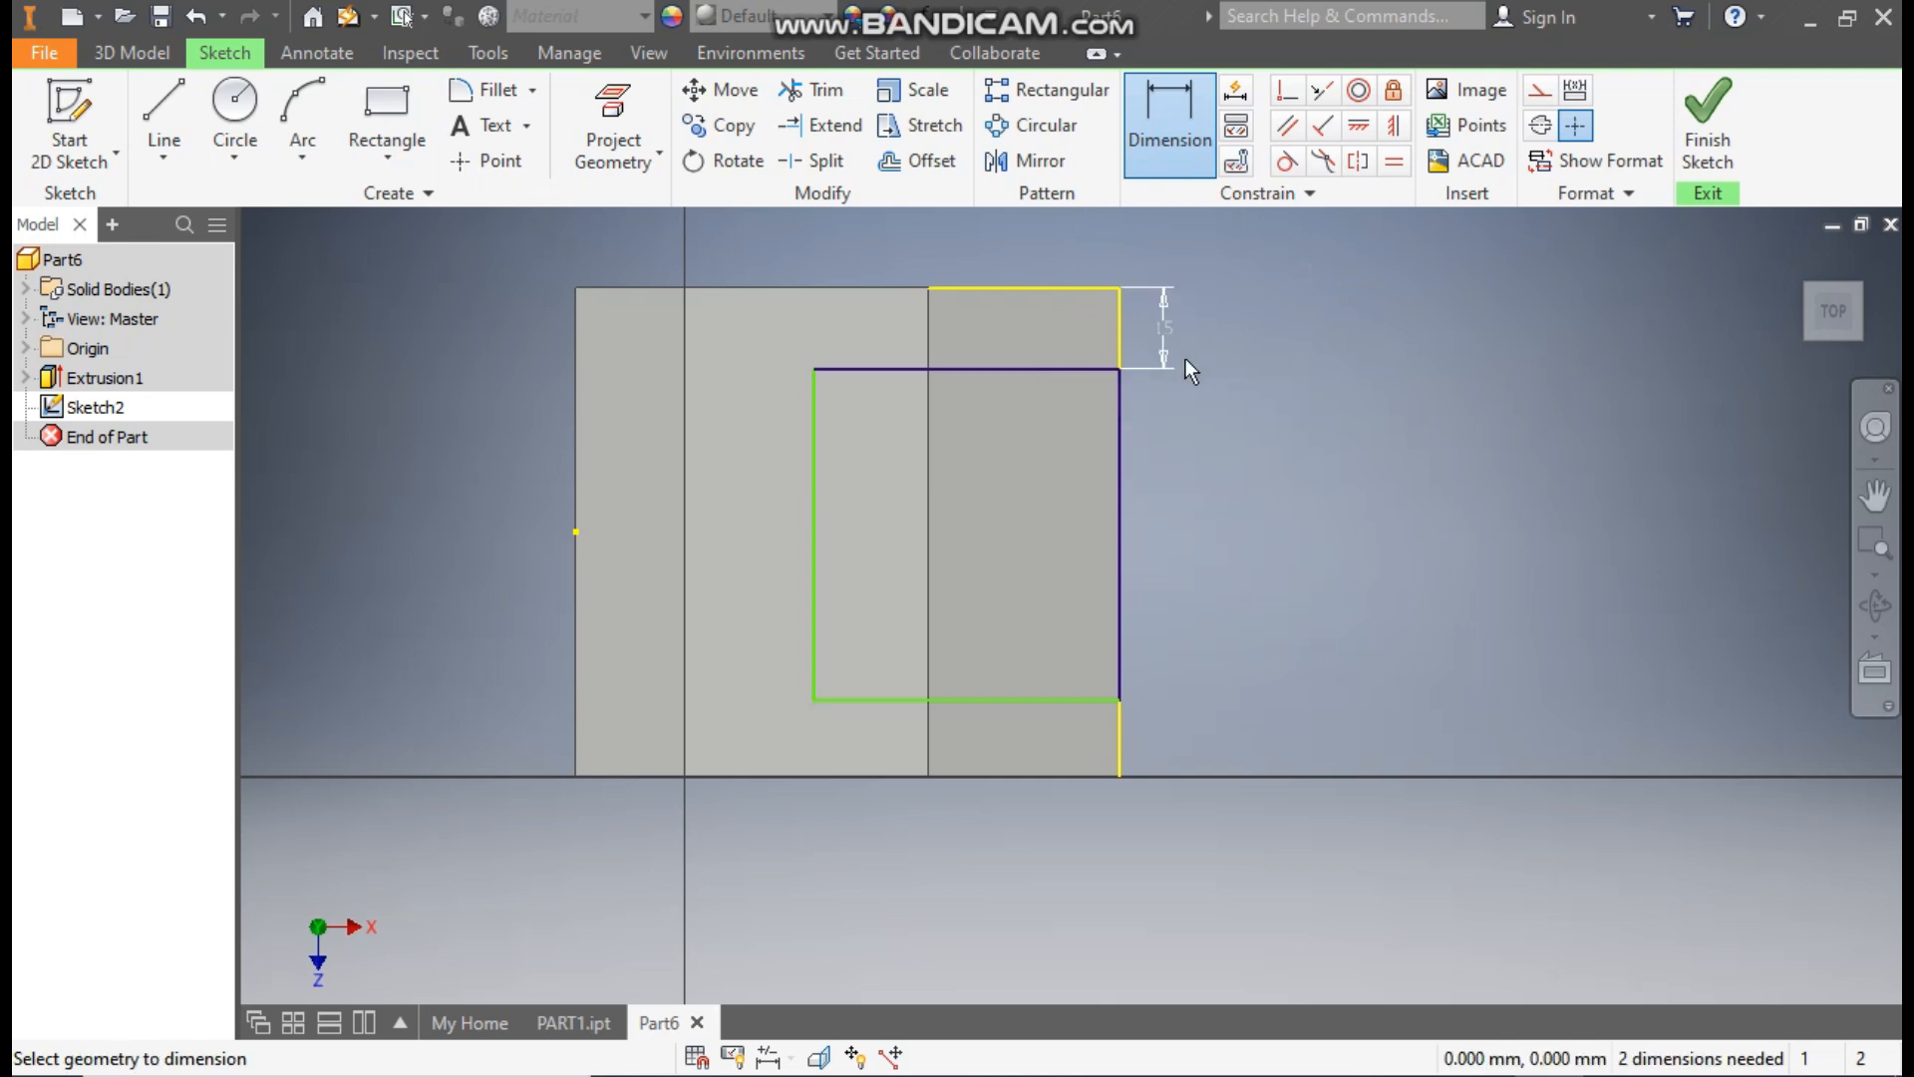
Set the distance between the rectangle's lower side and the body's front edge to 15 mm.
left_click(1068, 774)
left_click(1196, 752)
type("15")
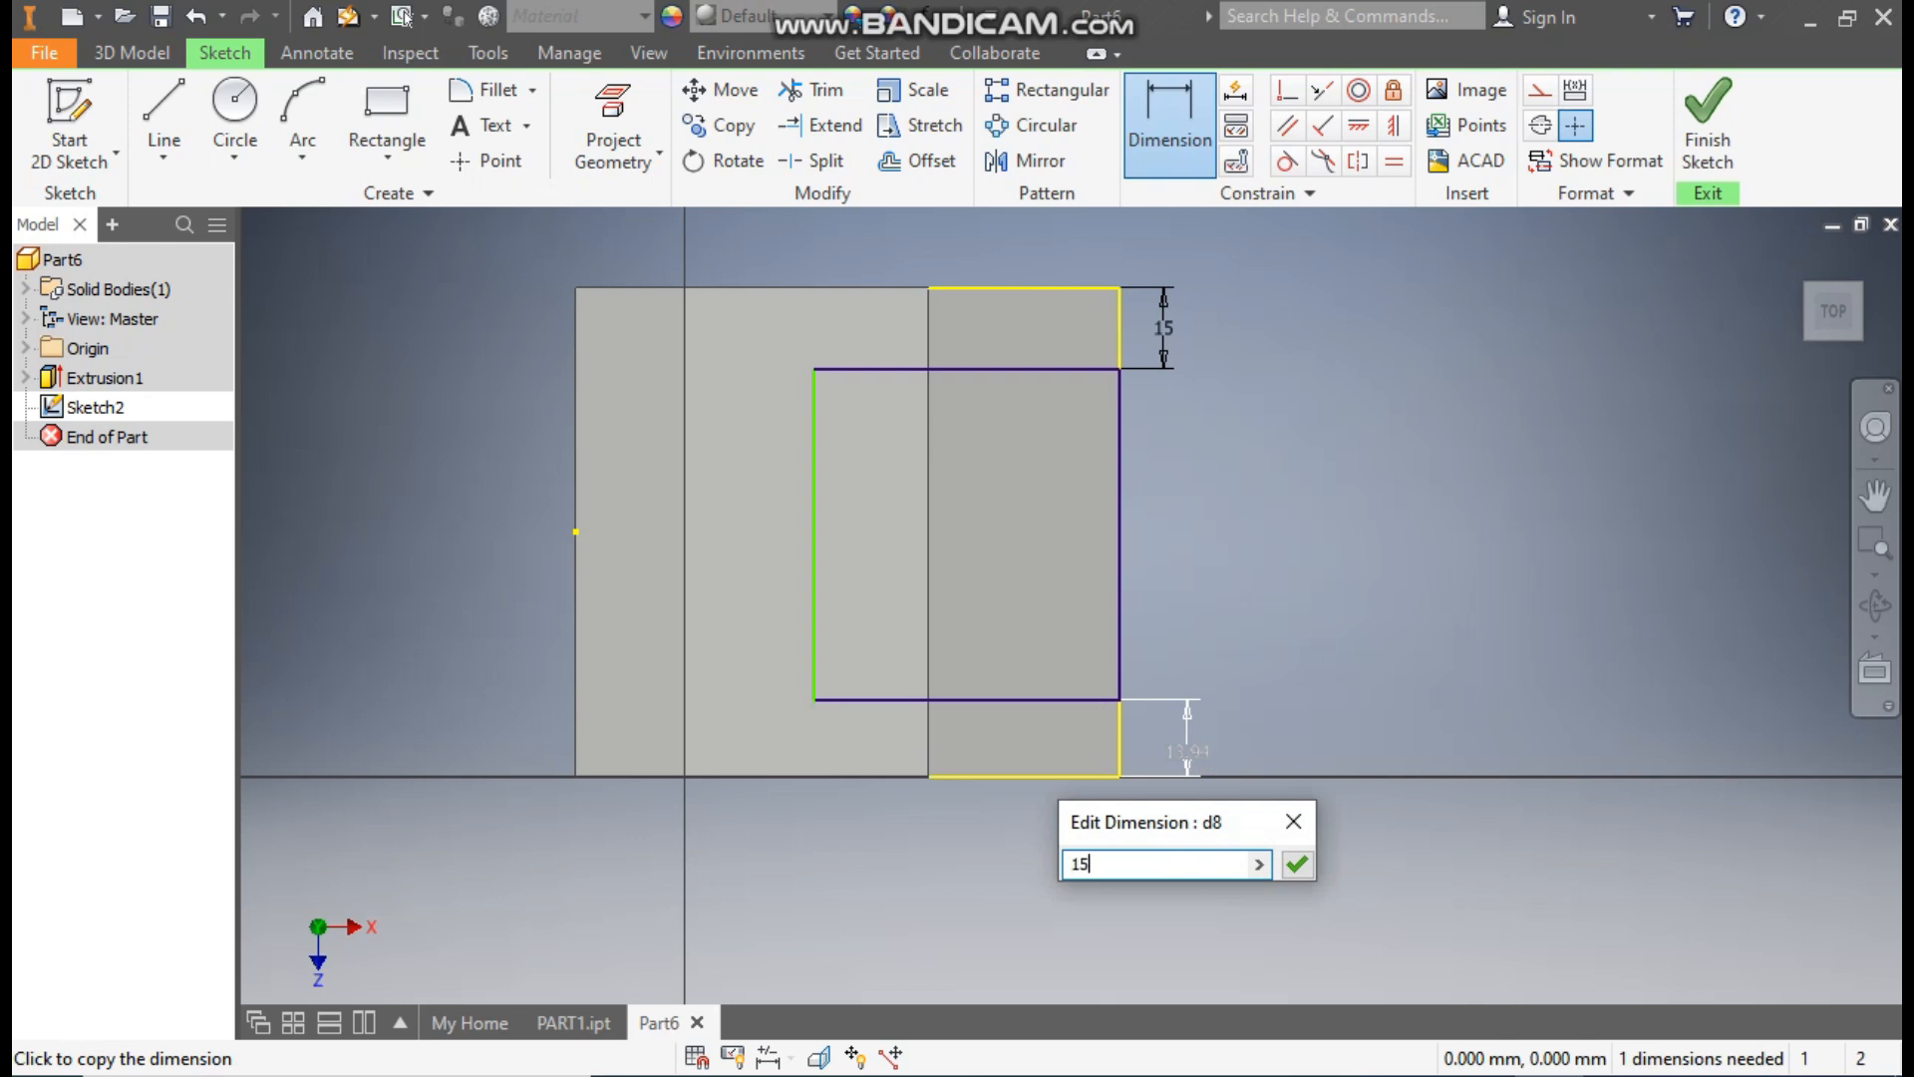
key("Return")
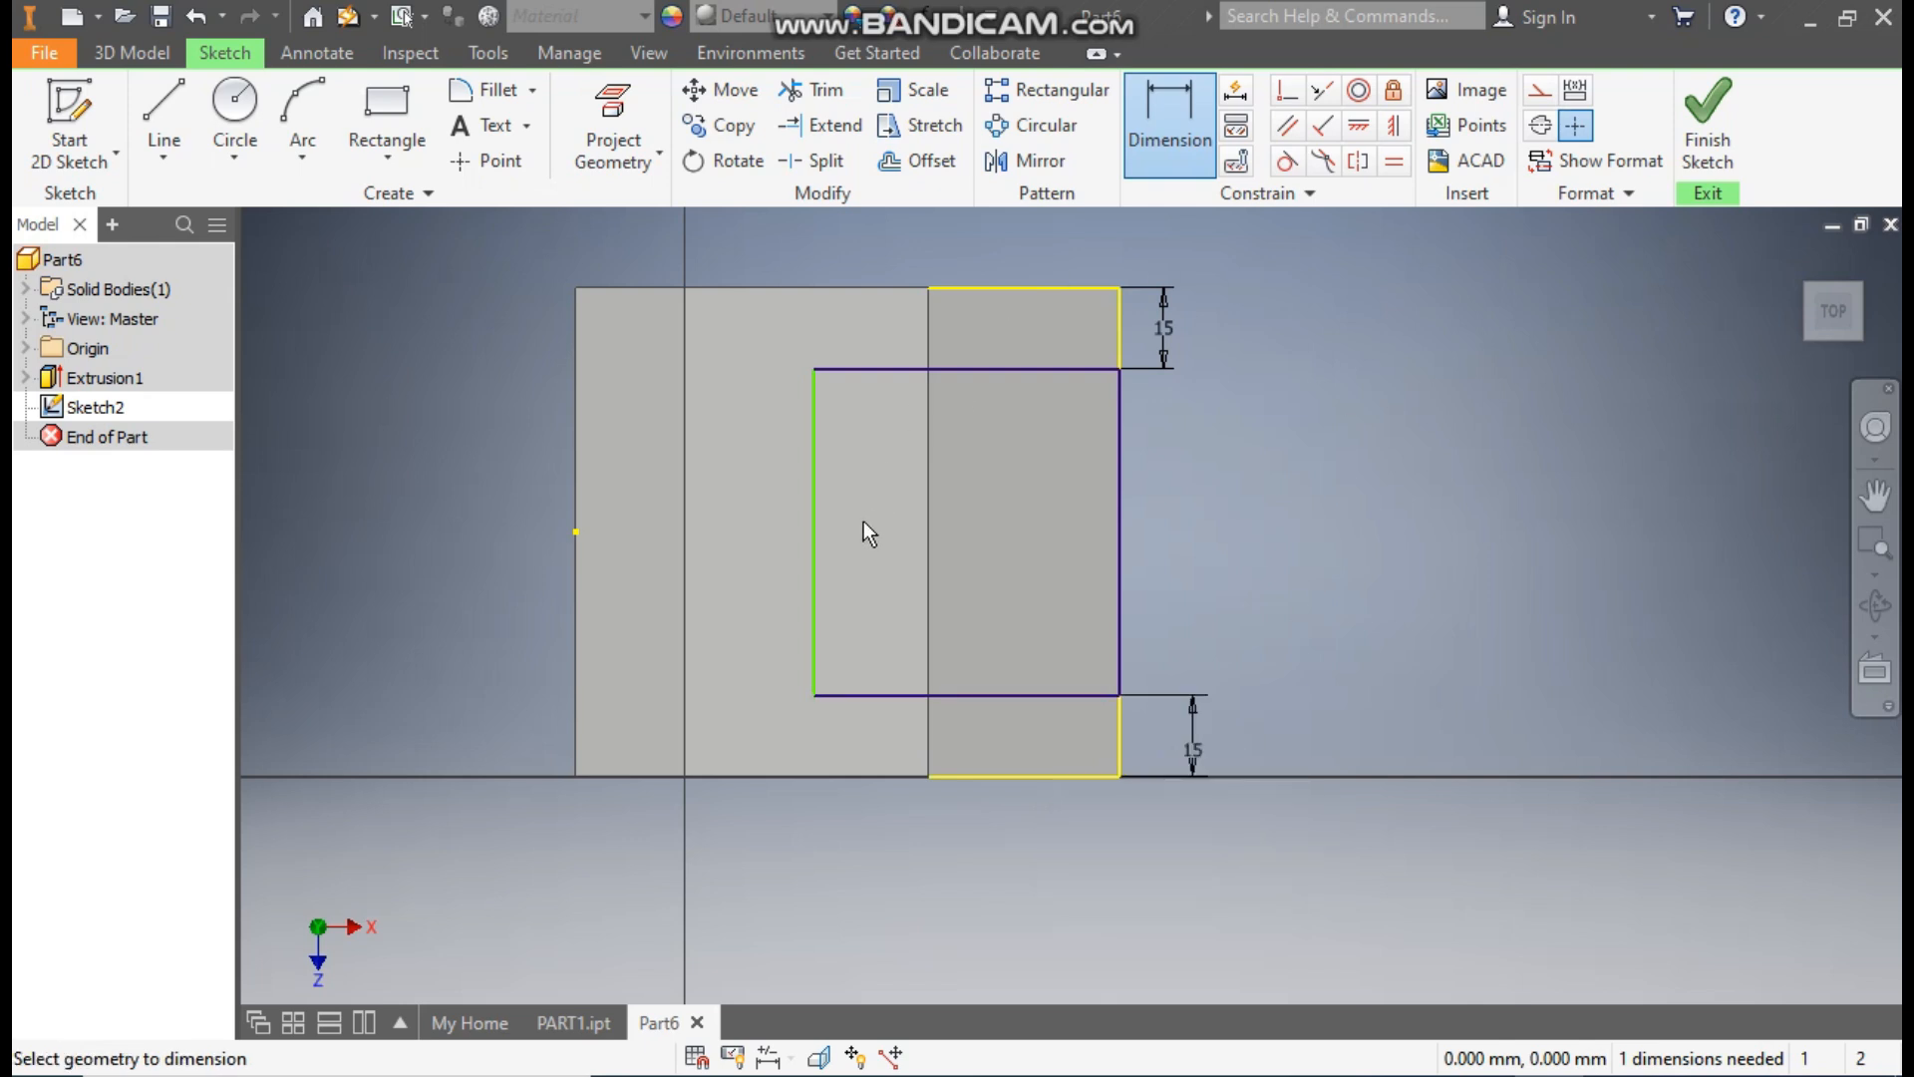
Set the length of the rectangle's upper side to 55 mm.
left_click(879, 371)
left_click(893, 429)
type("55")
key("Return")
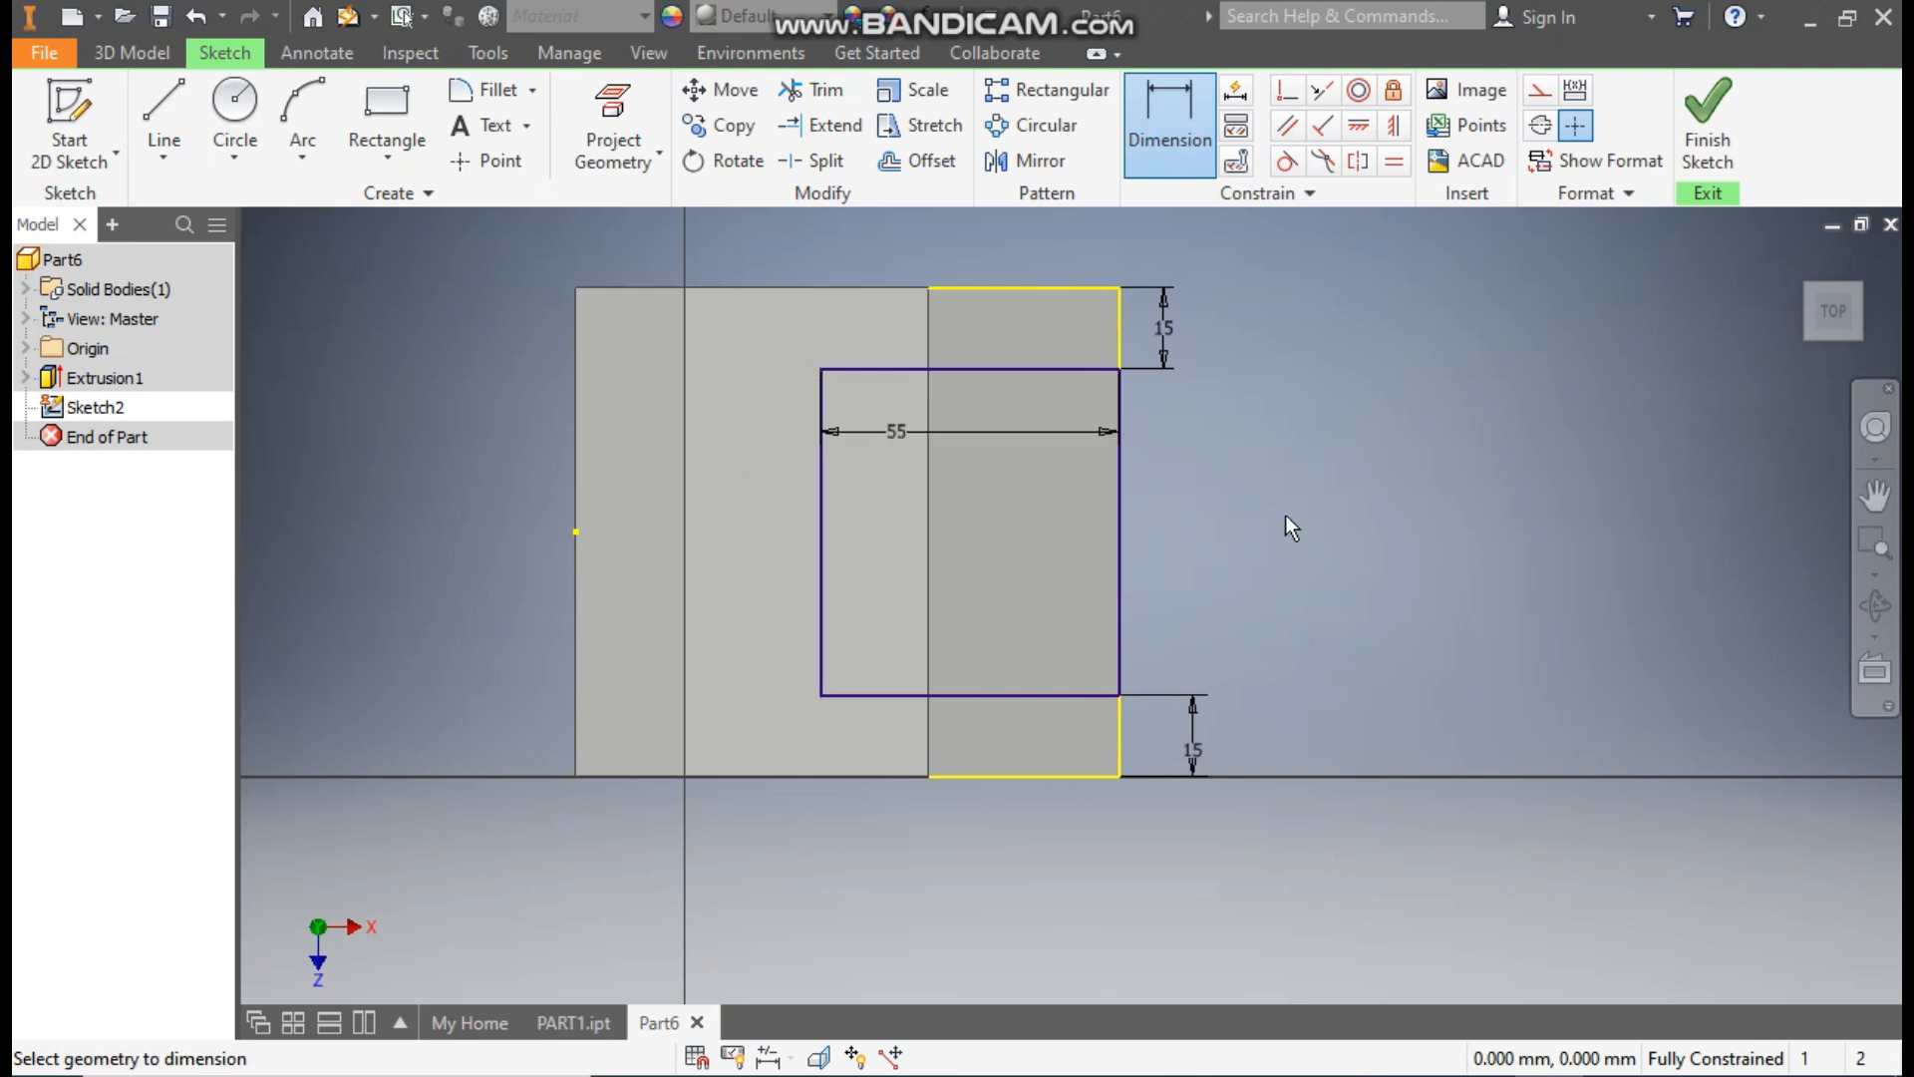
Draw a 30 mm diameter circle centred on the midpoint of the rectangle's inner side and trim that side inside the circle.
left_click(230, 101)
left_click(821, 530)
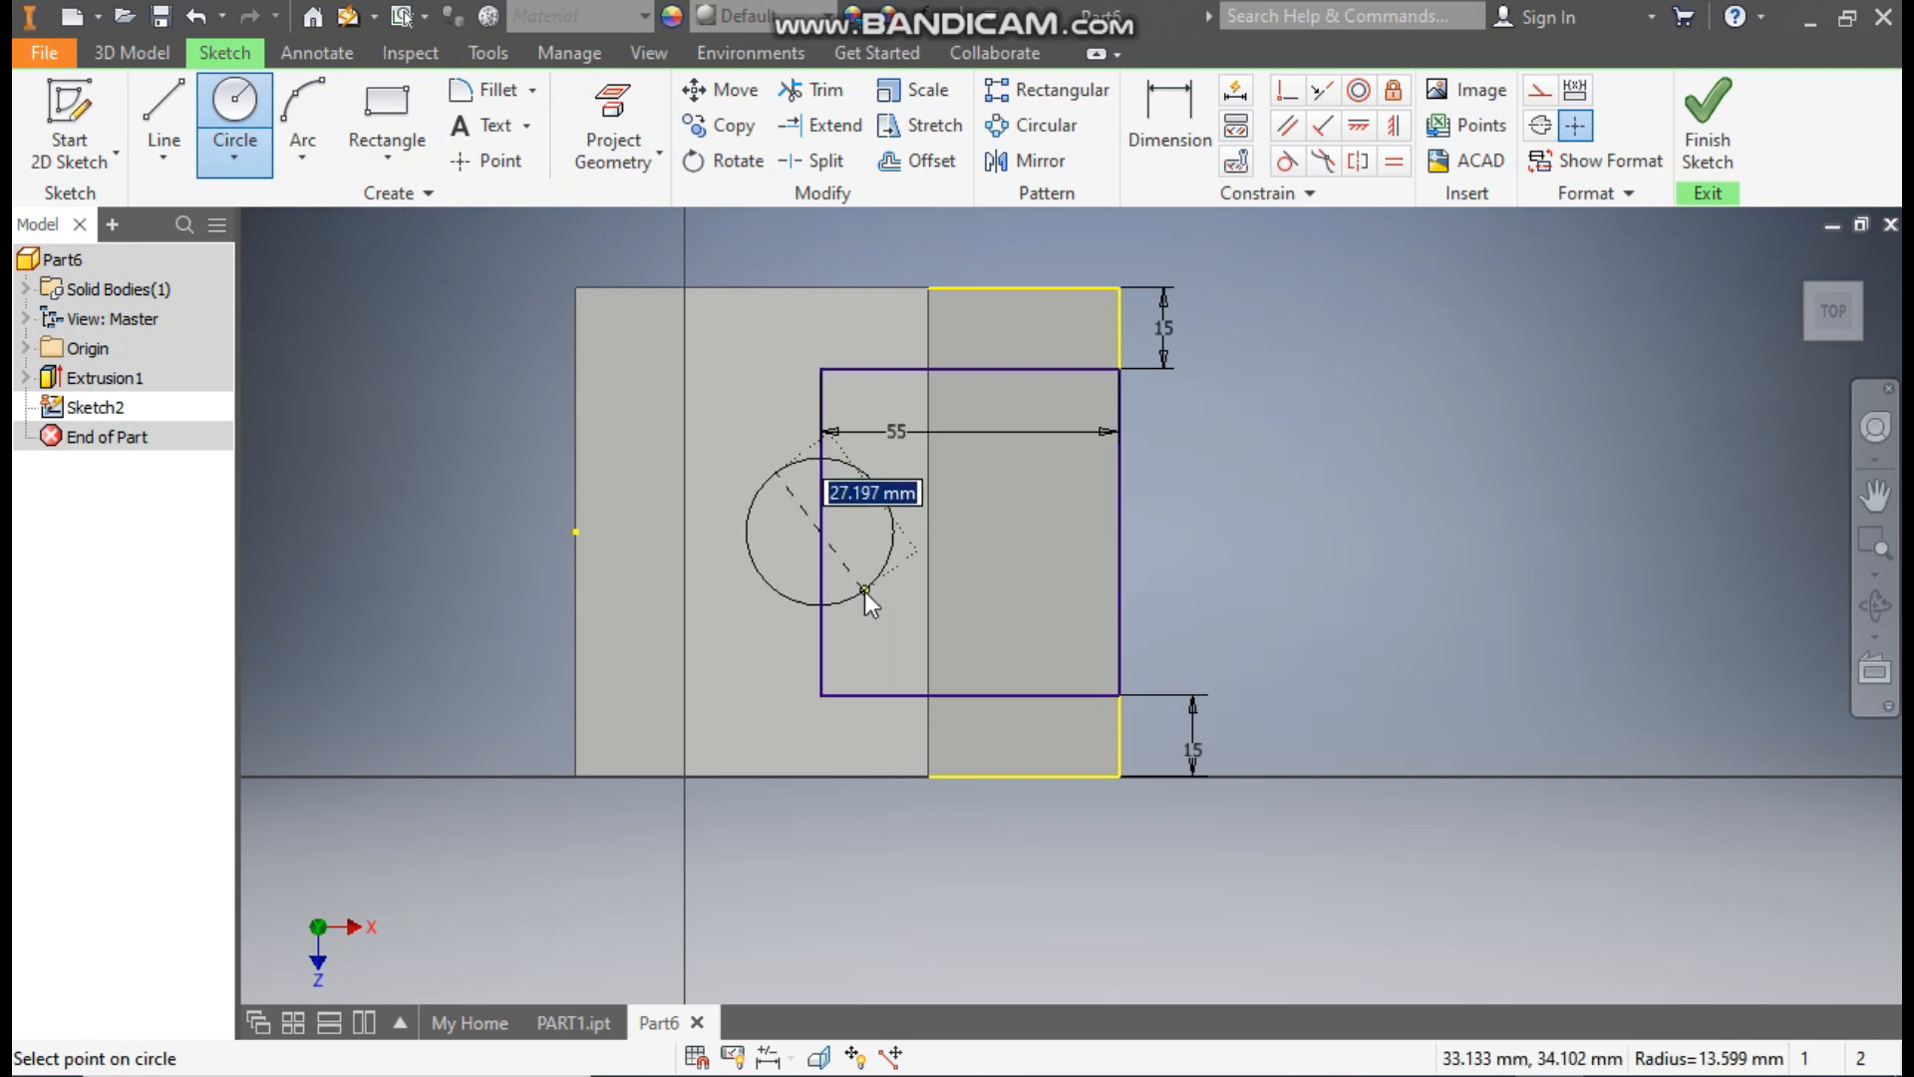
type("30")
key("Return")
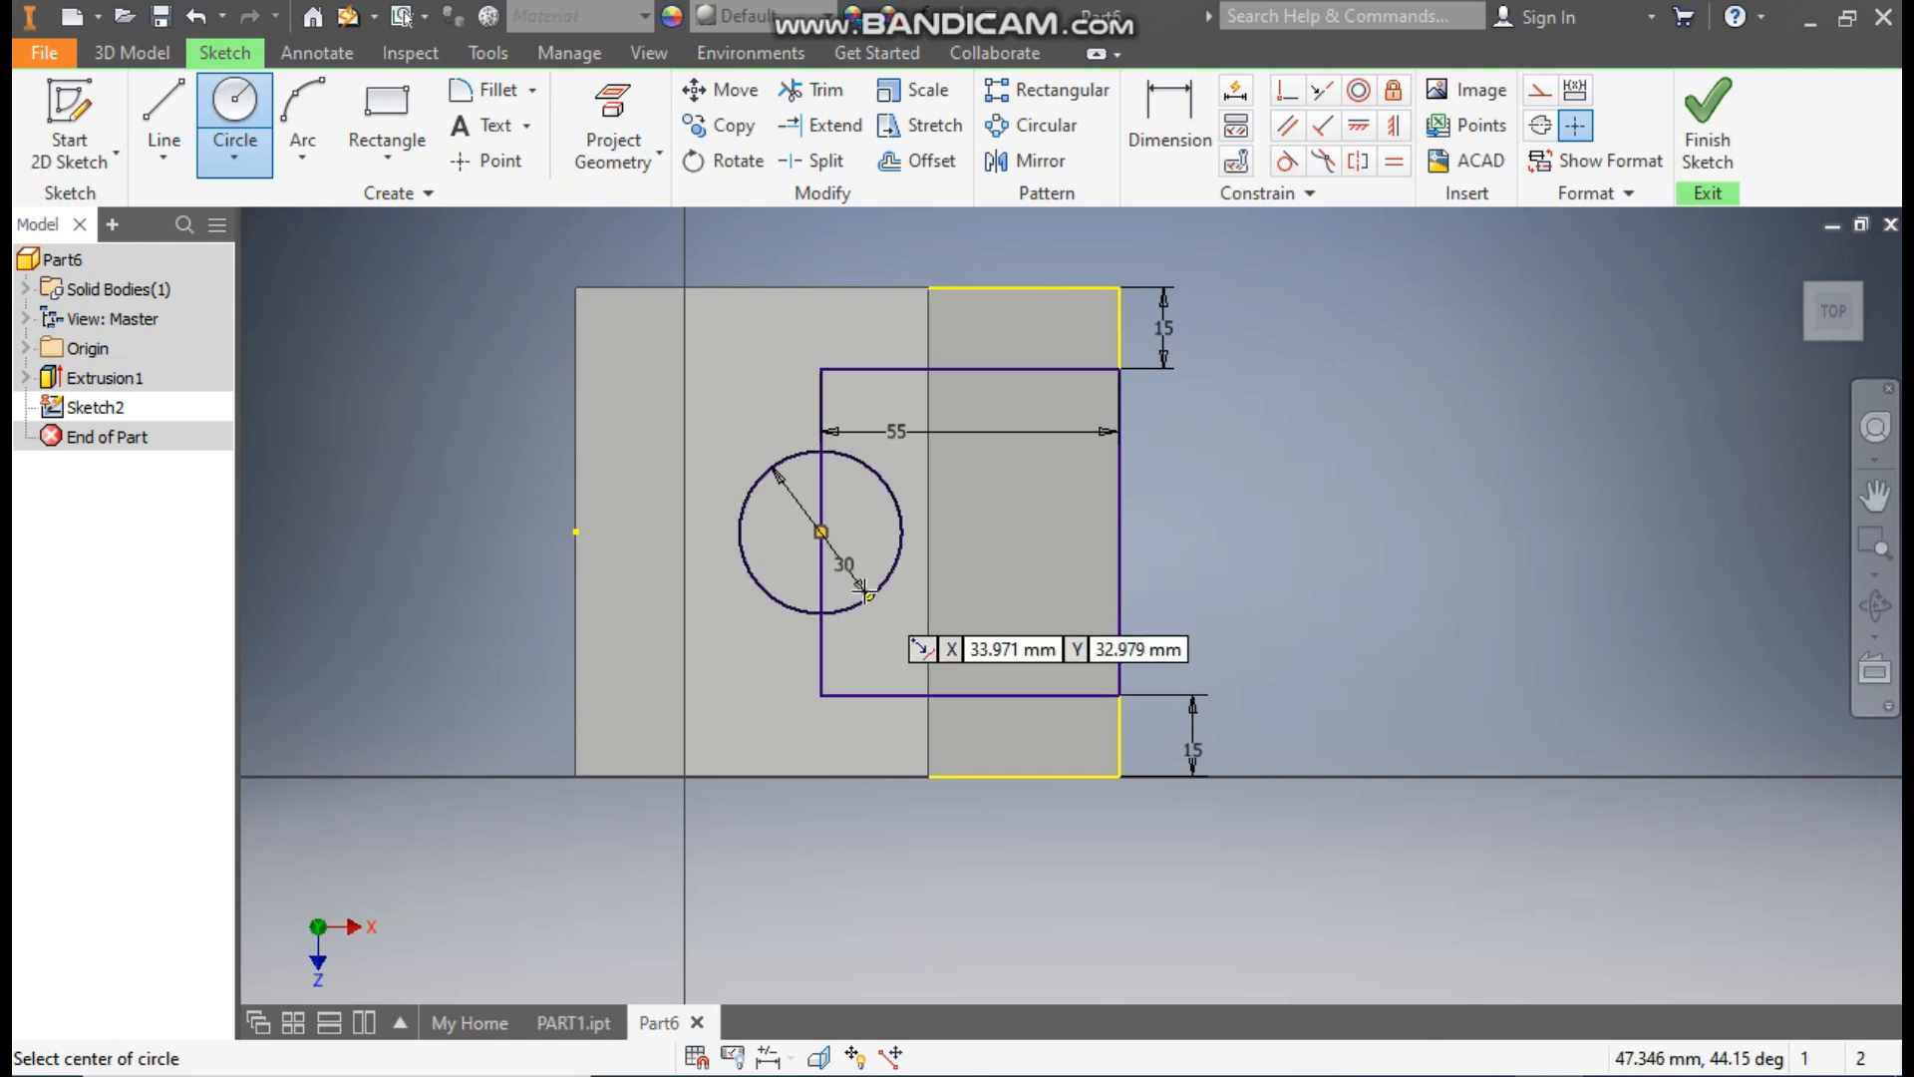
key("Escape")
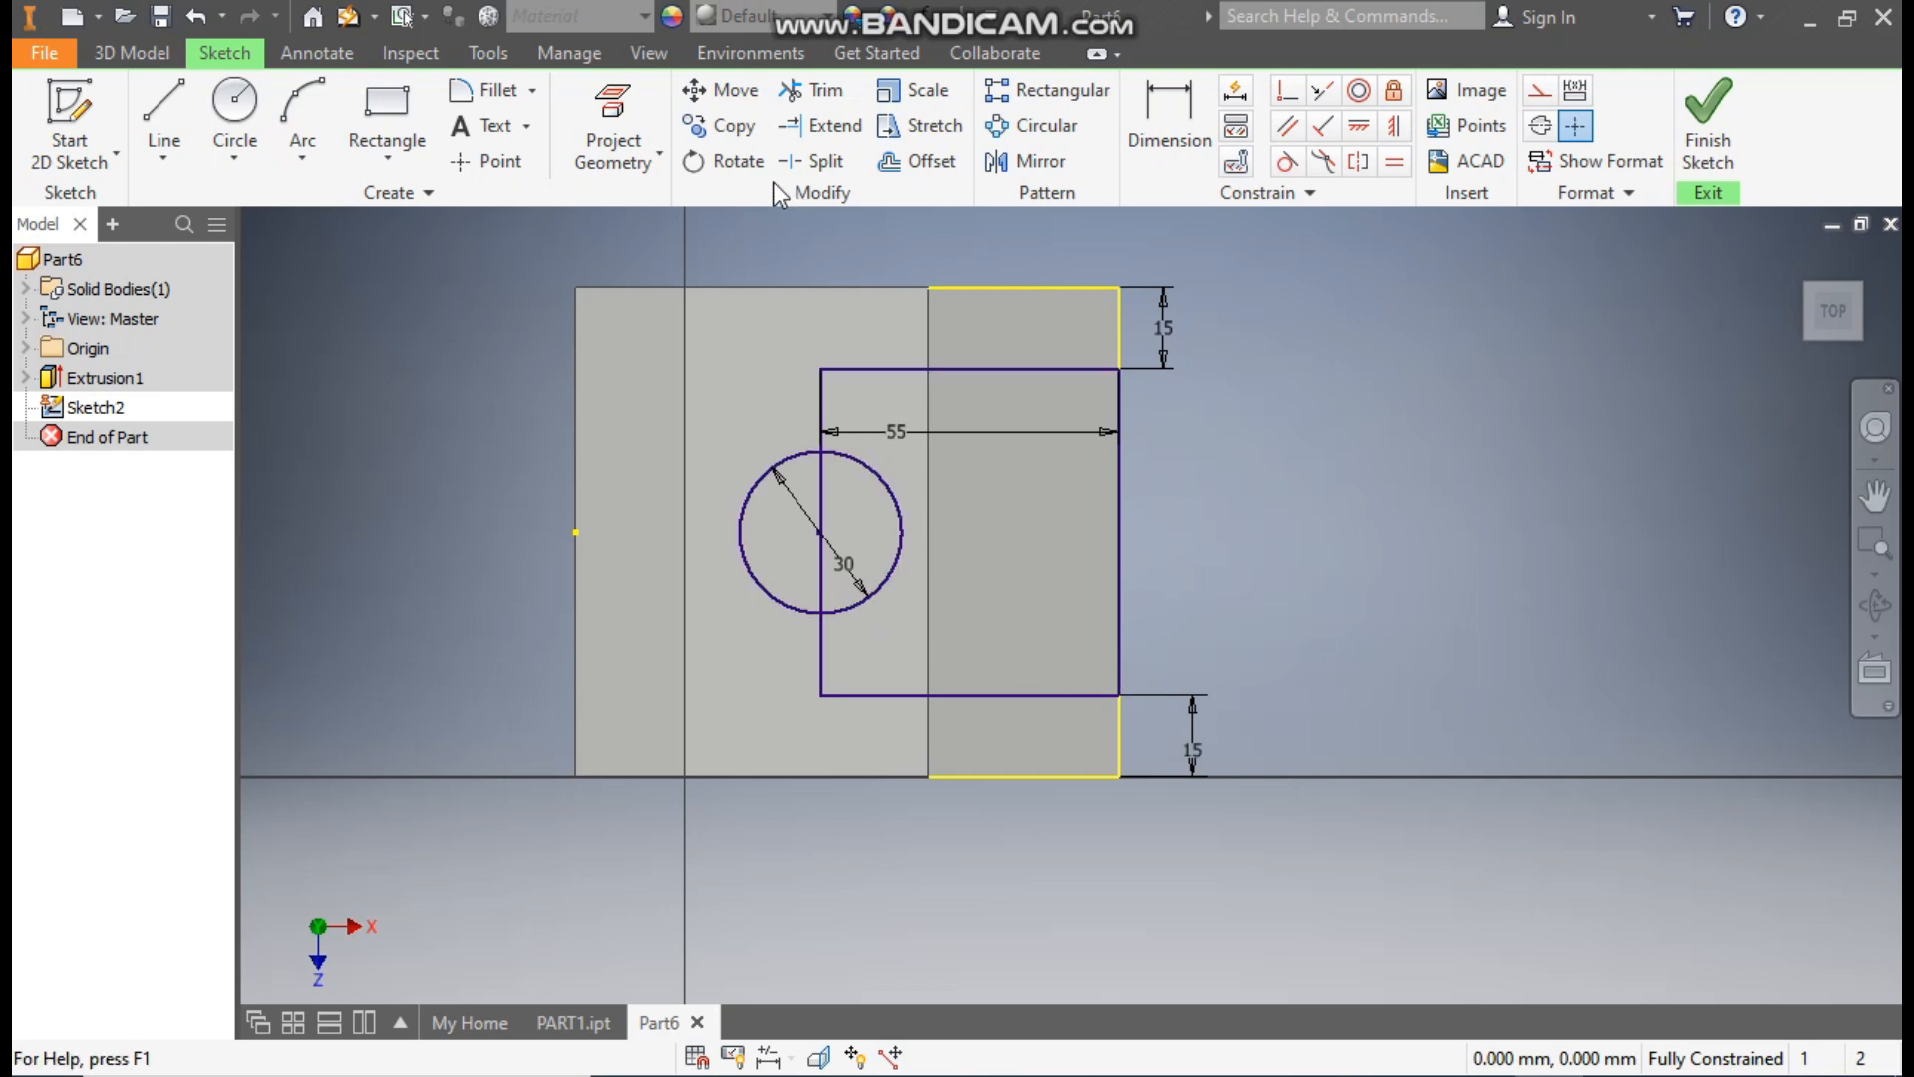
left_click(810, 90)
left_click(821, 483)
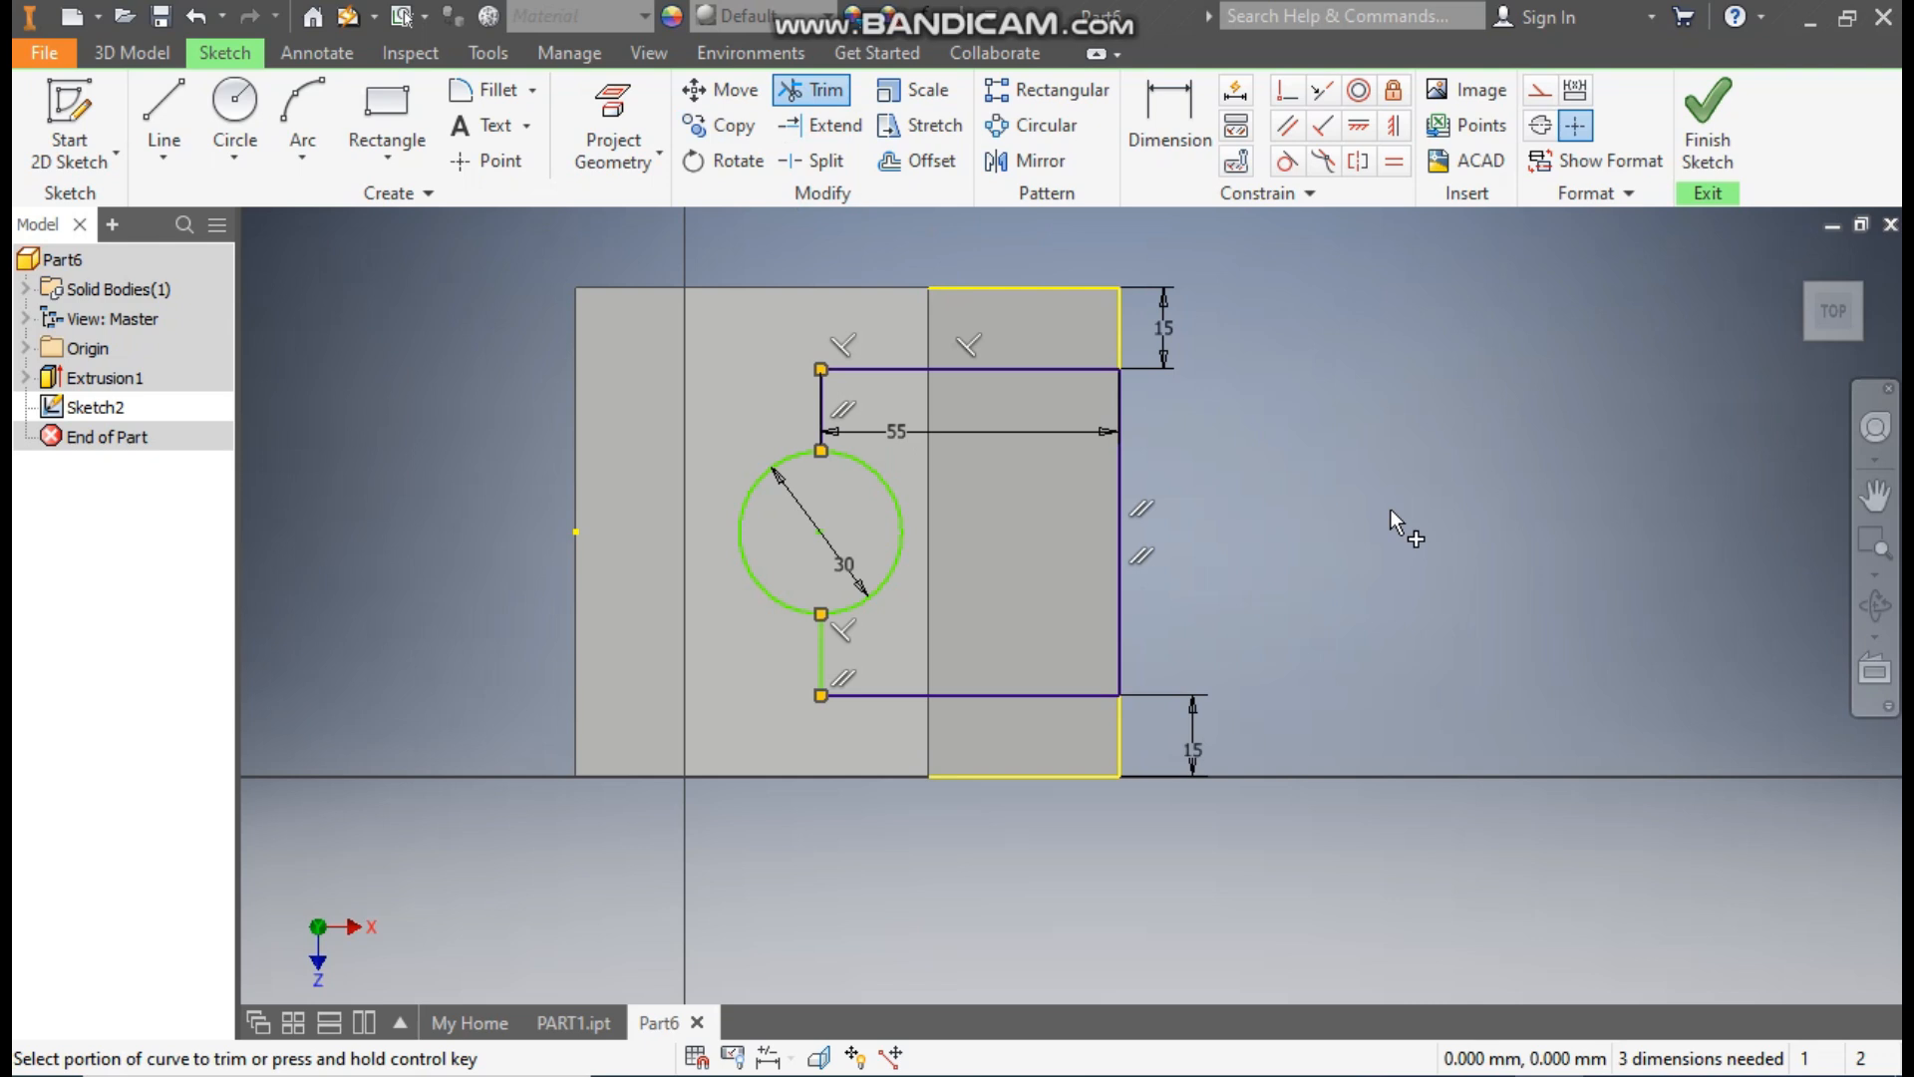
Apply vertical constraints aligning the circle's centre with the upper and lower cut ends of the trimmed side.
left_click(1395, 131)
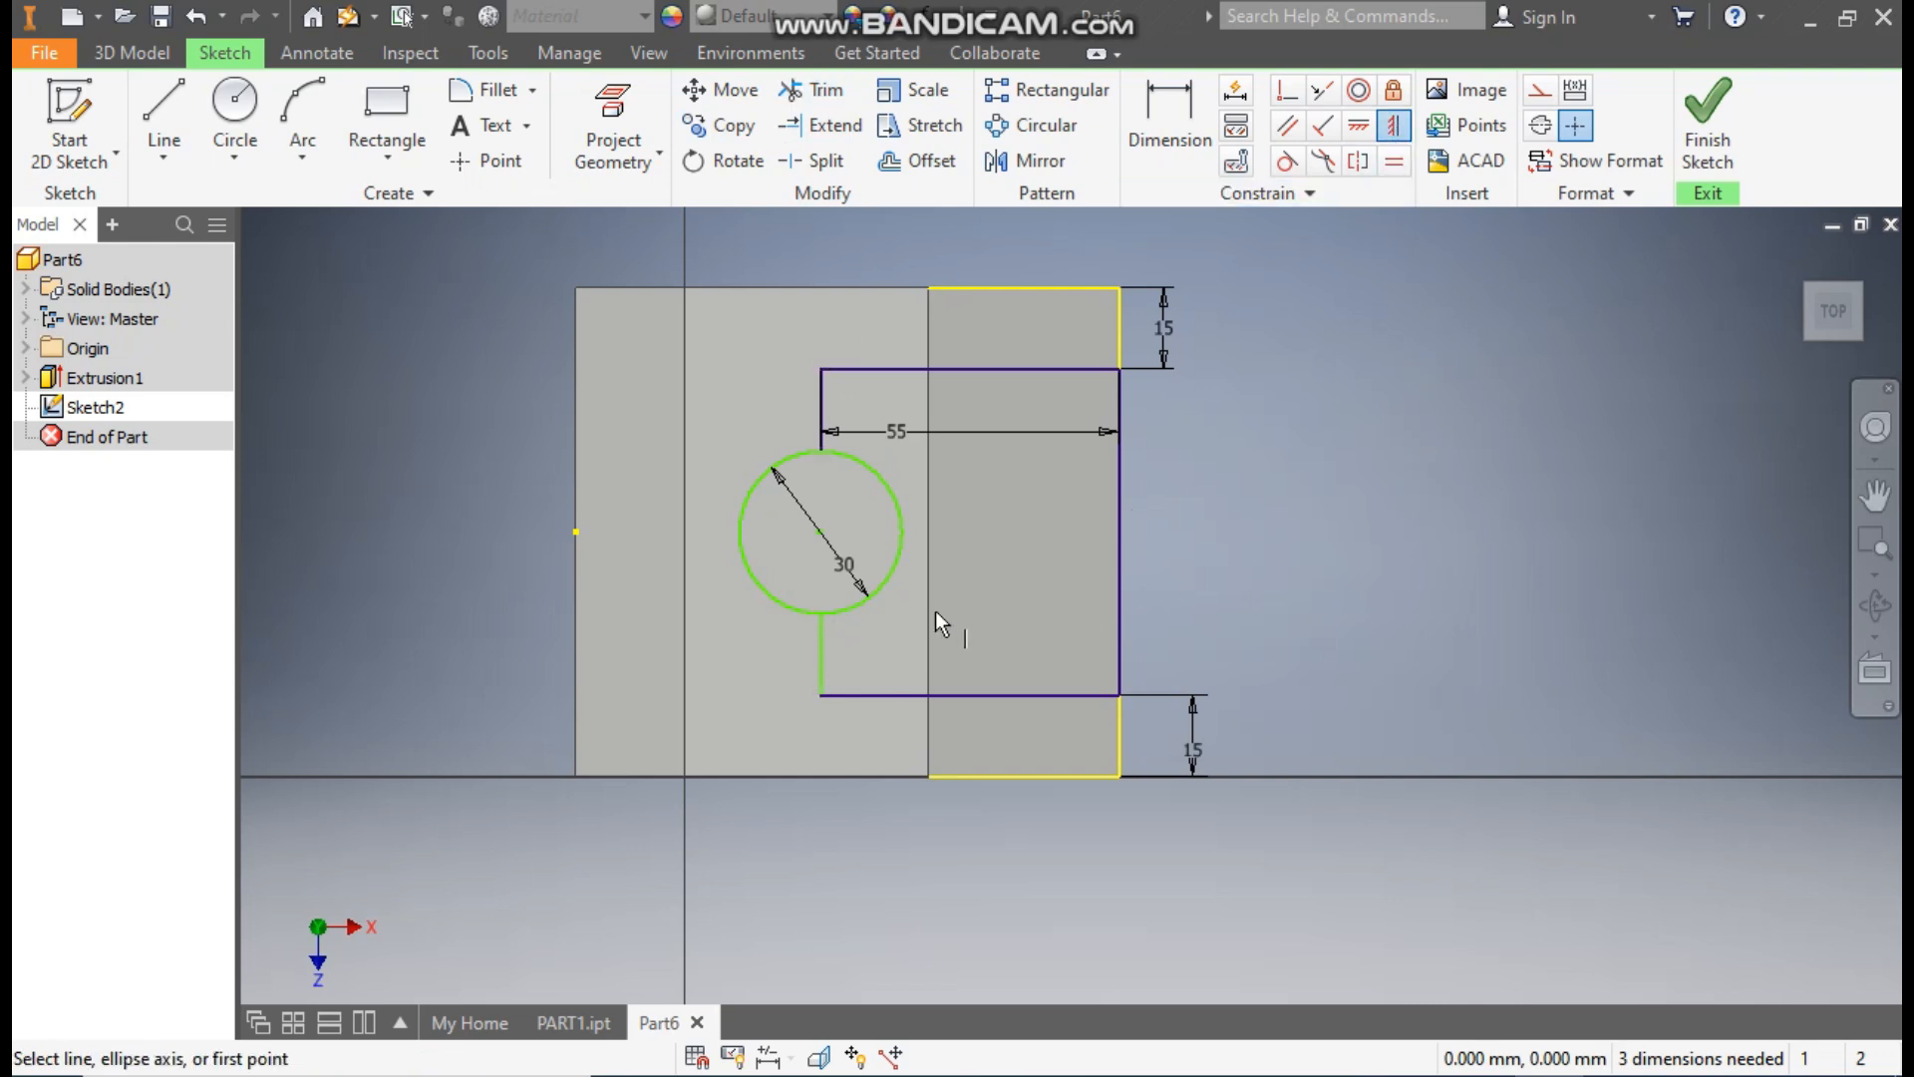
left_click(822, 538)
left_click(820, 450)
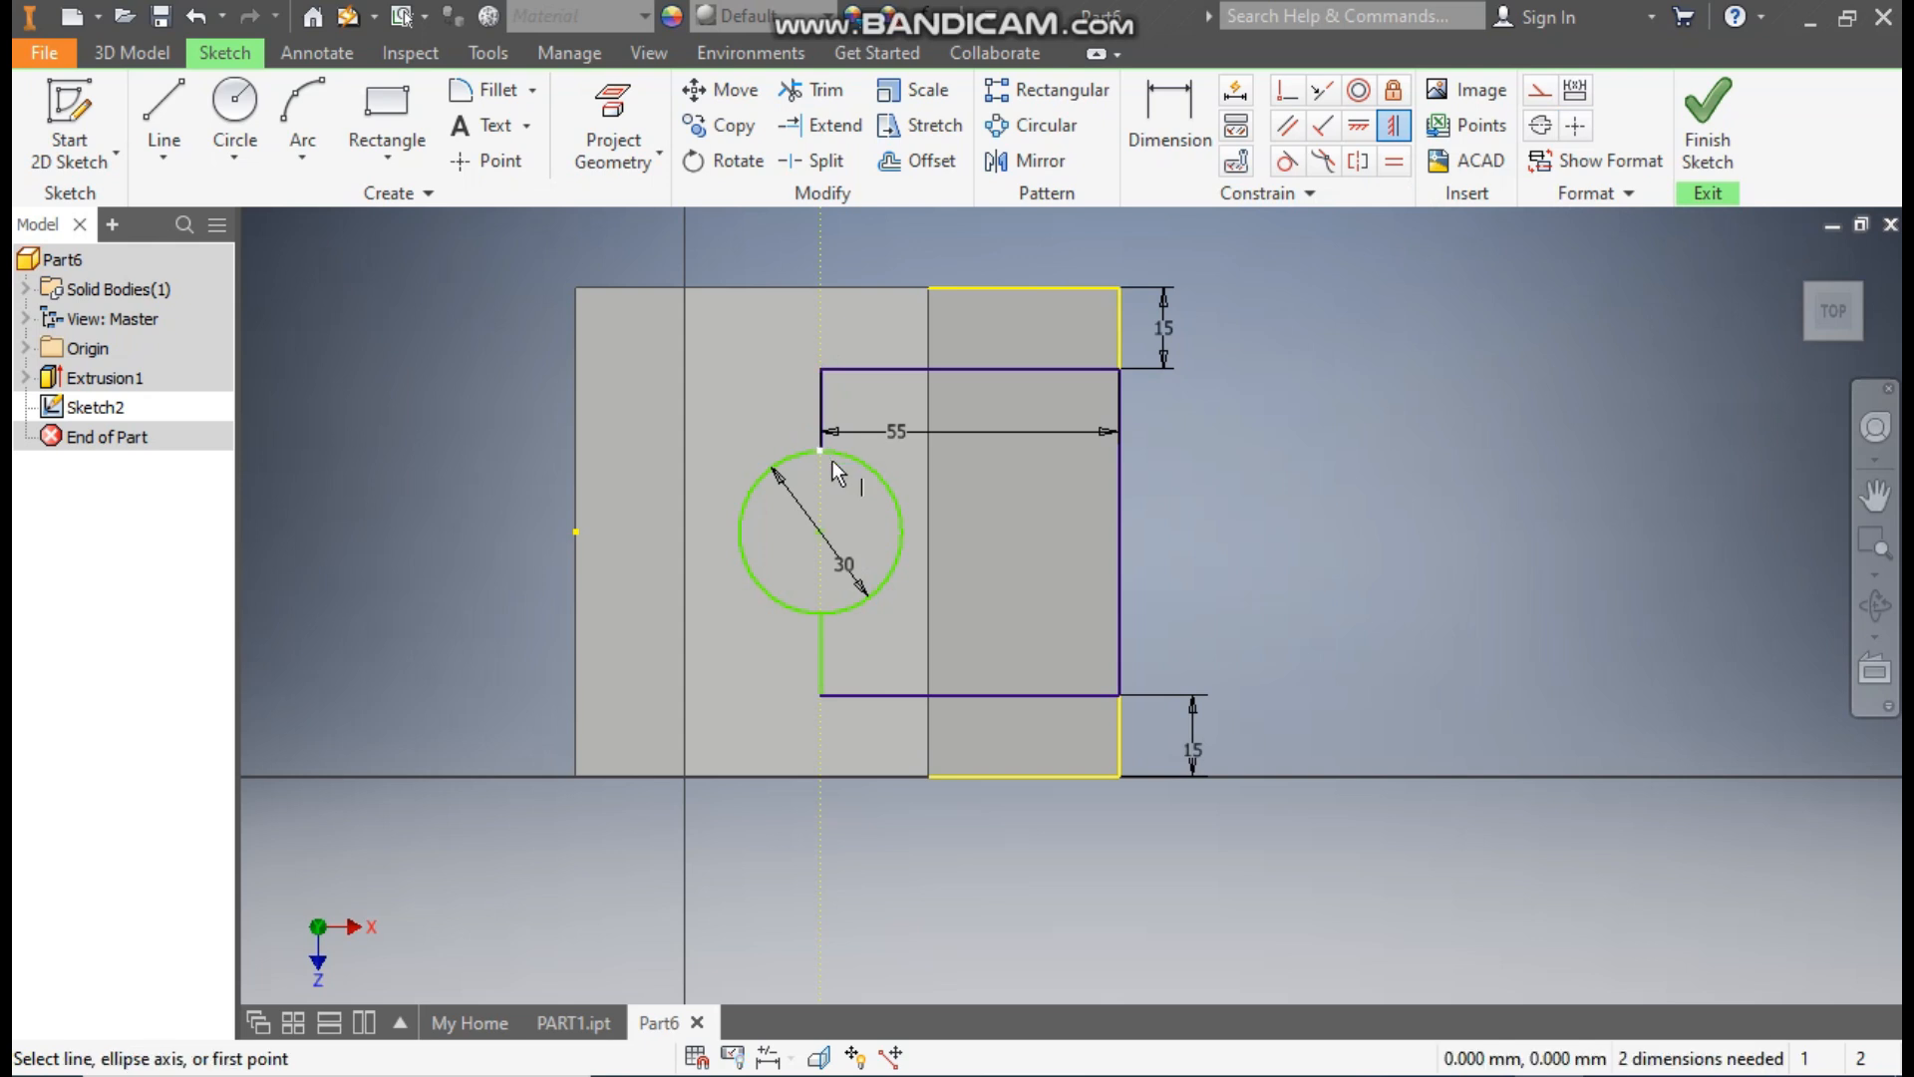
left_click(821, 616)
left_click(822, 532)
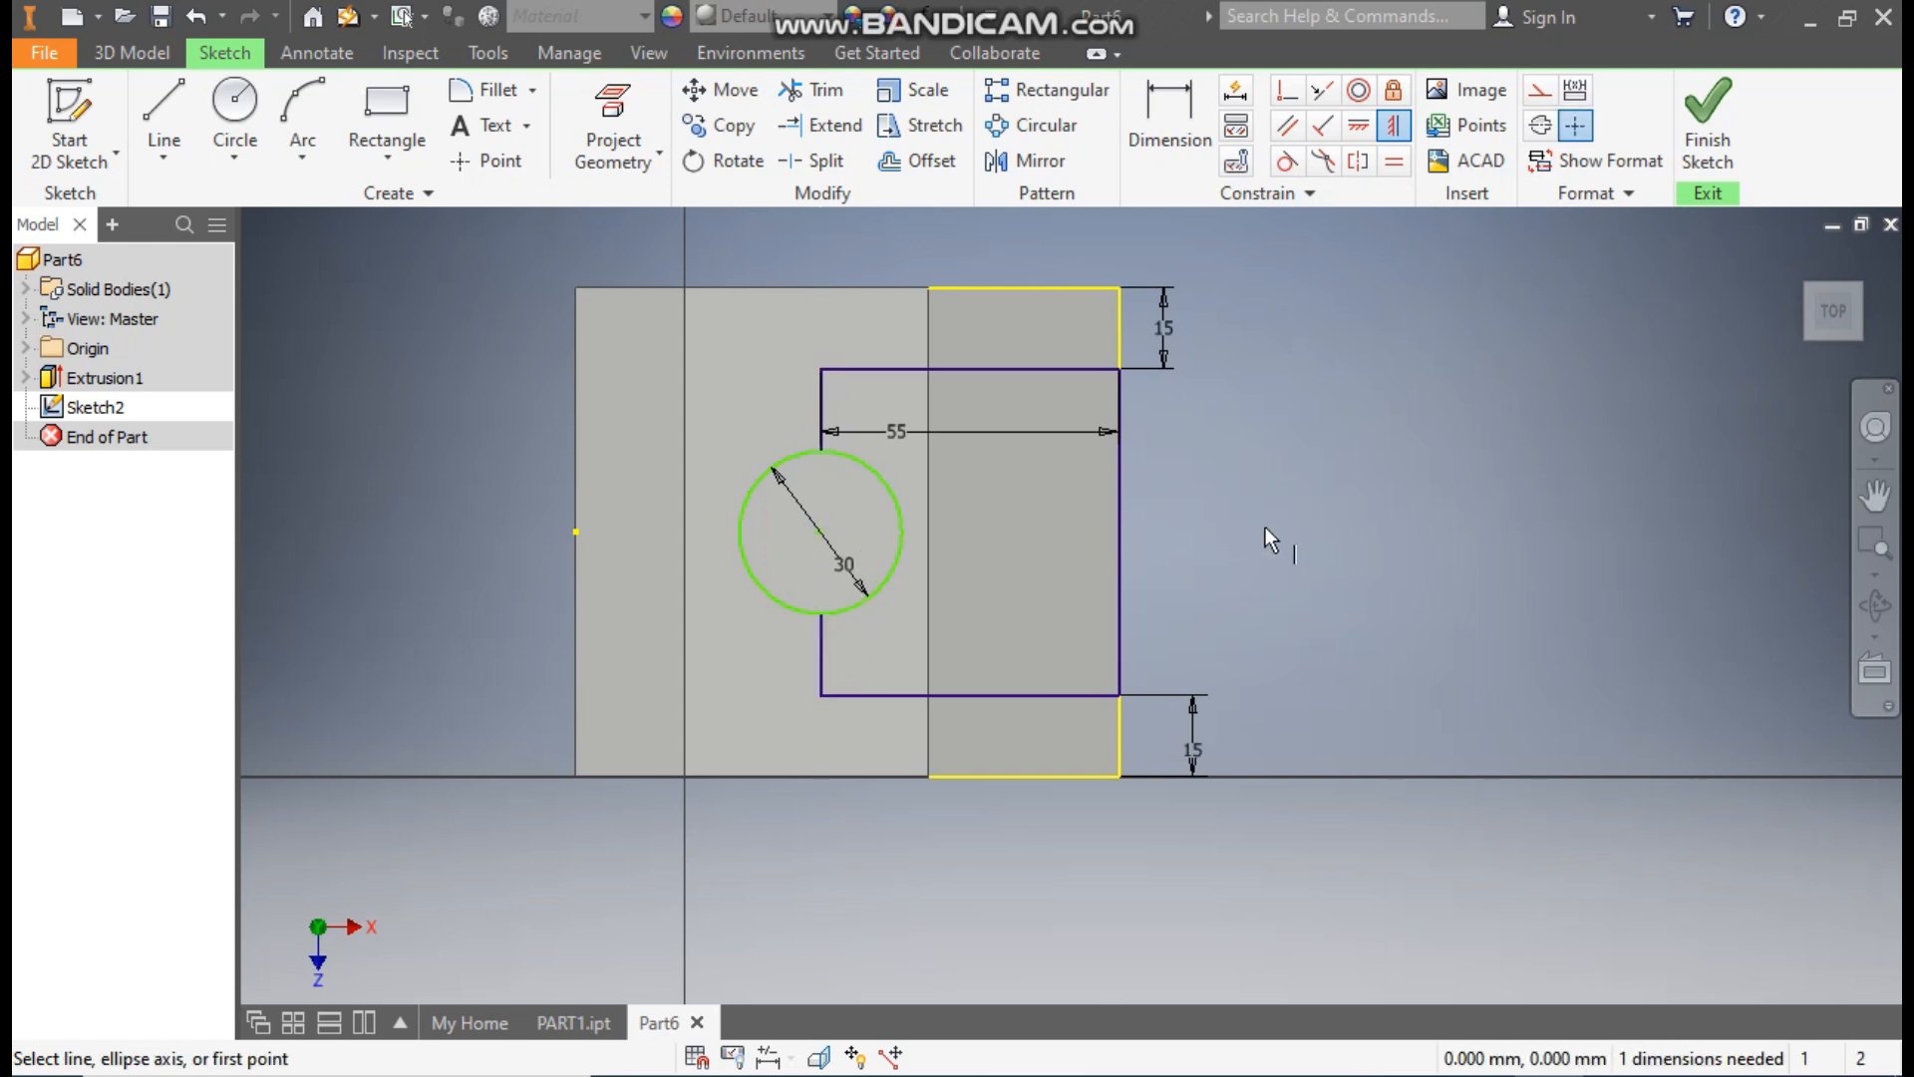
Try to dimension the circle from the rectangle's outer side, and try to move the circle by its centre.
left_click(1168, 119)
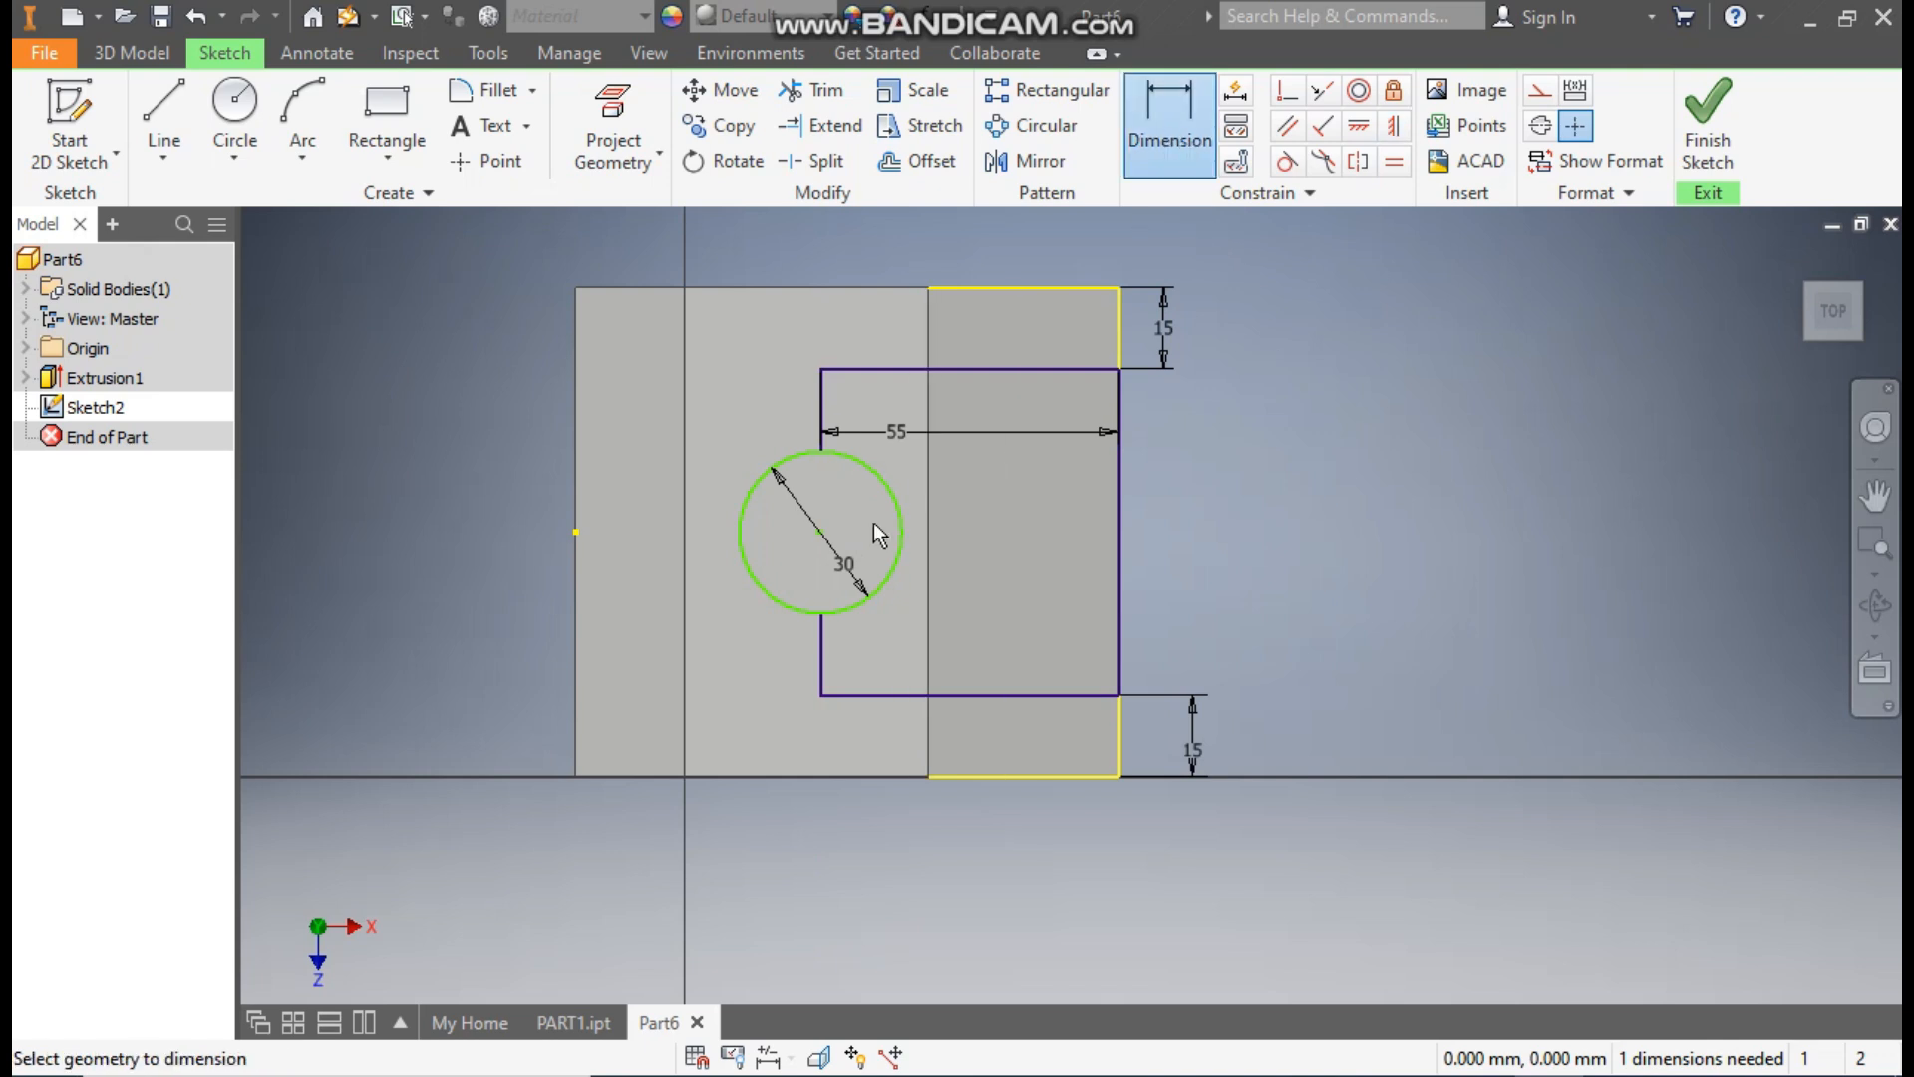
left_click(895, 492)
left_click(1117, 511)
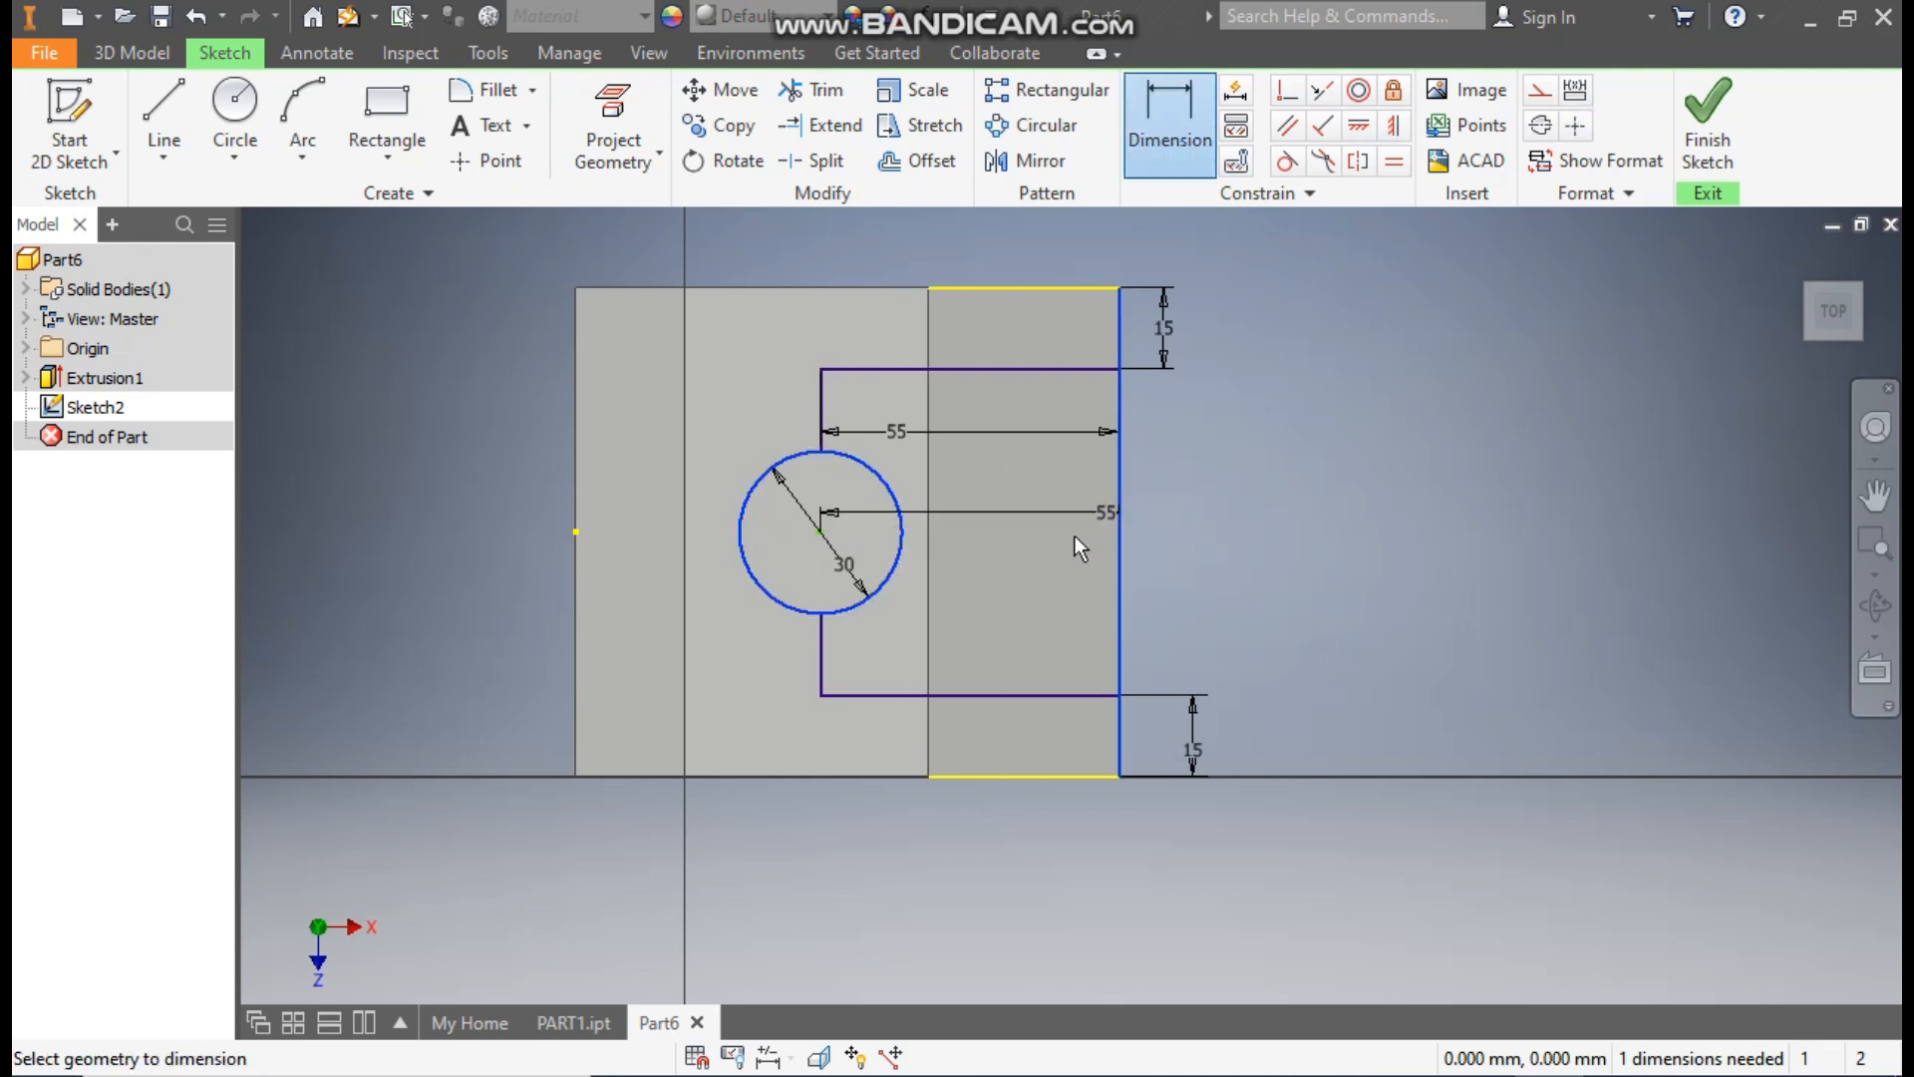
left_click(1079, 548)
left_click(538, 273)
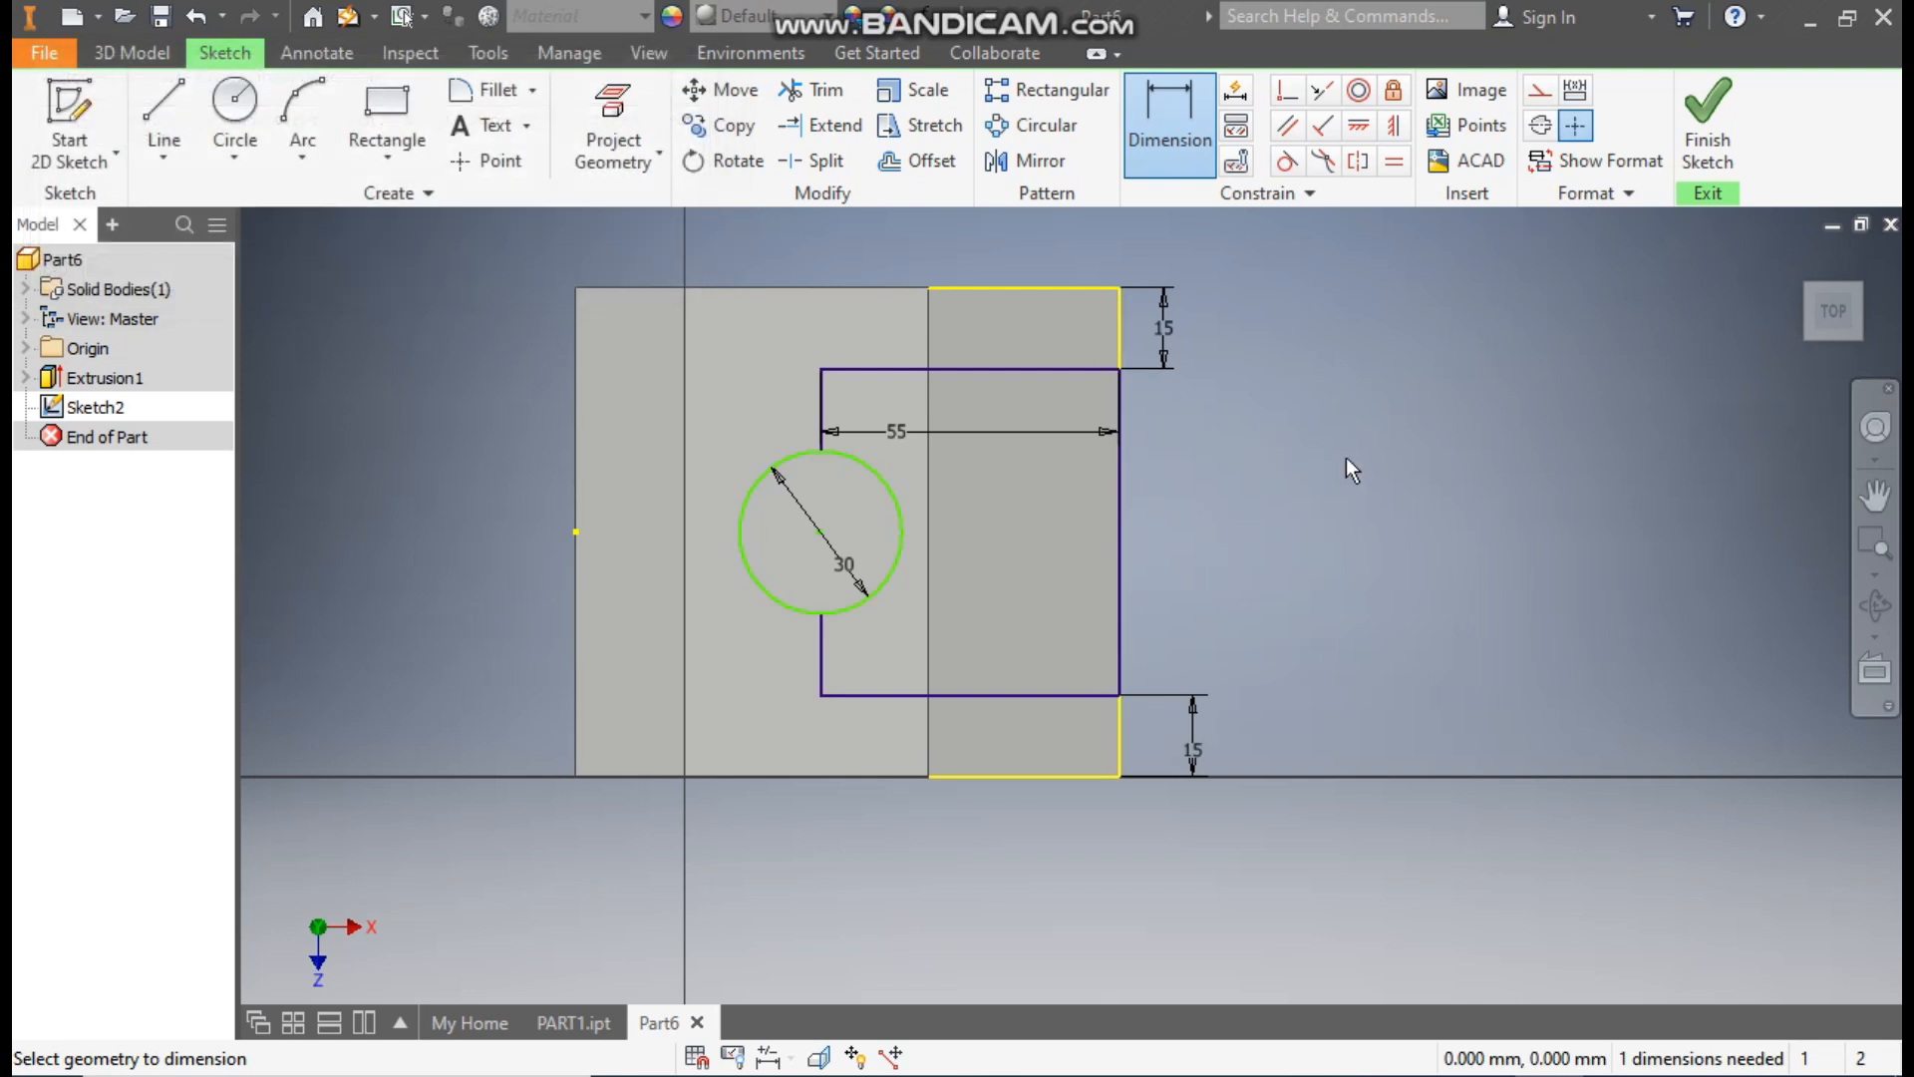
key("Escape")
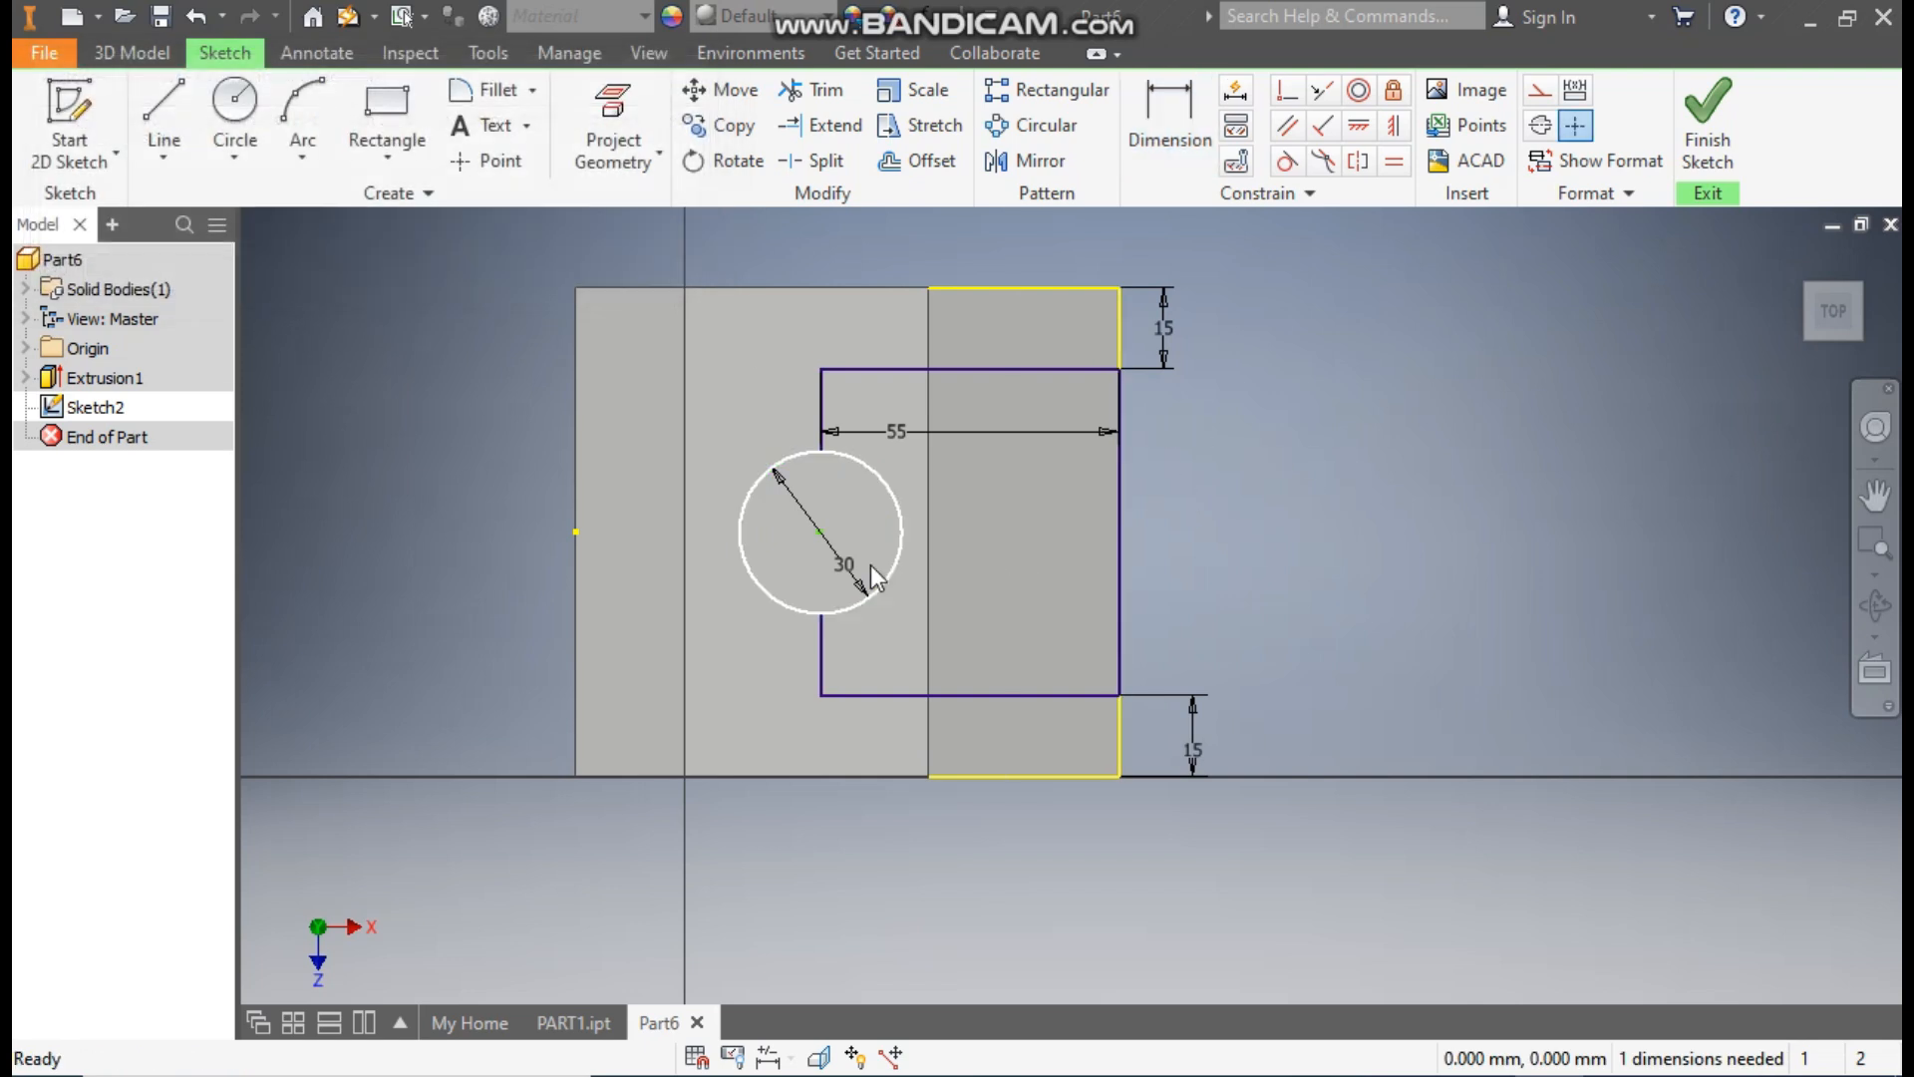
left_click_drag(821, 530, 924, 544)
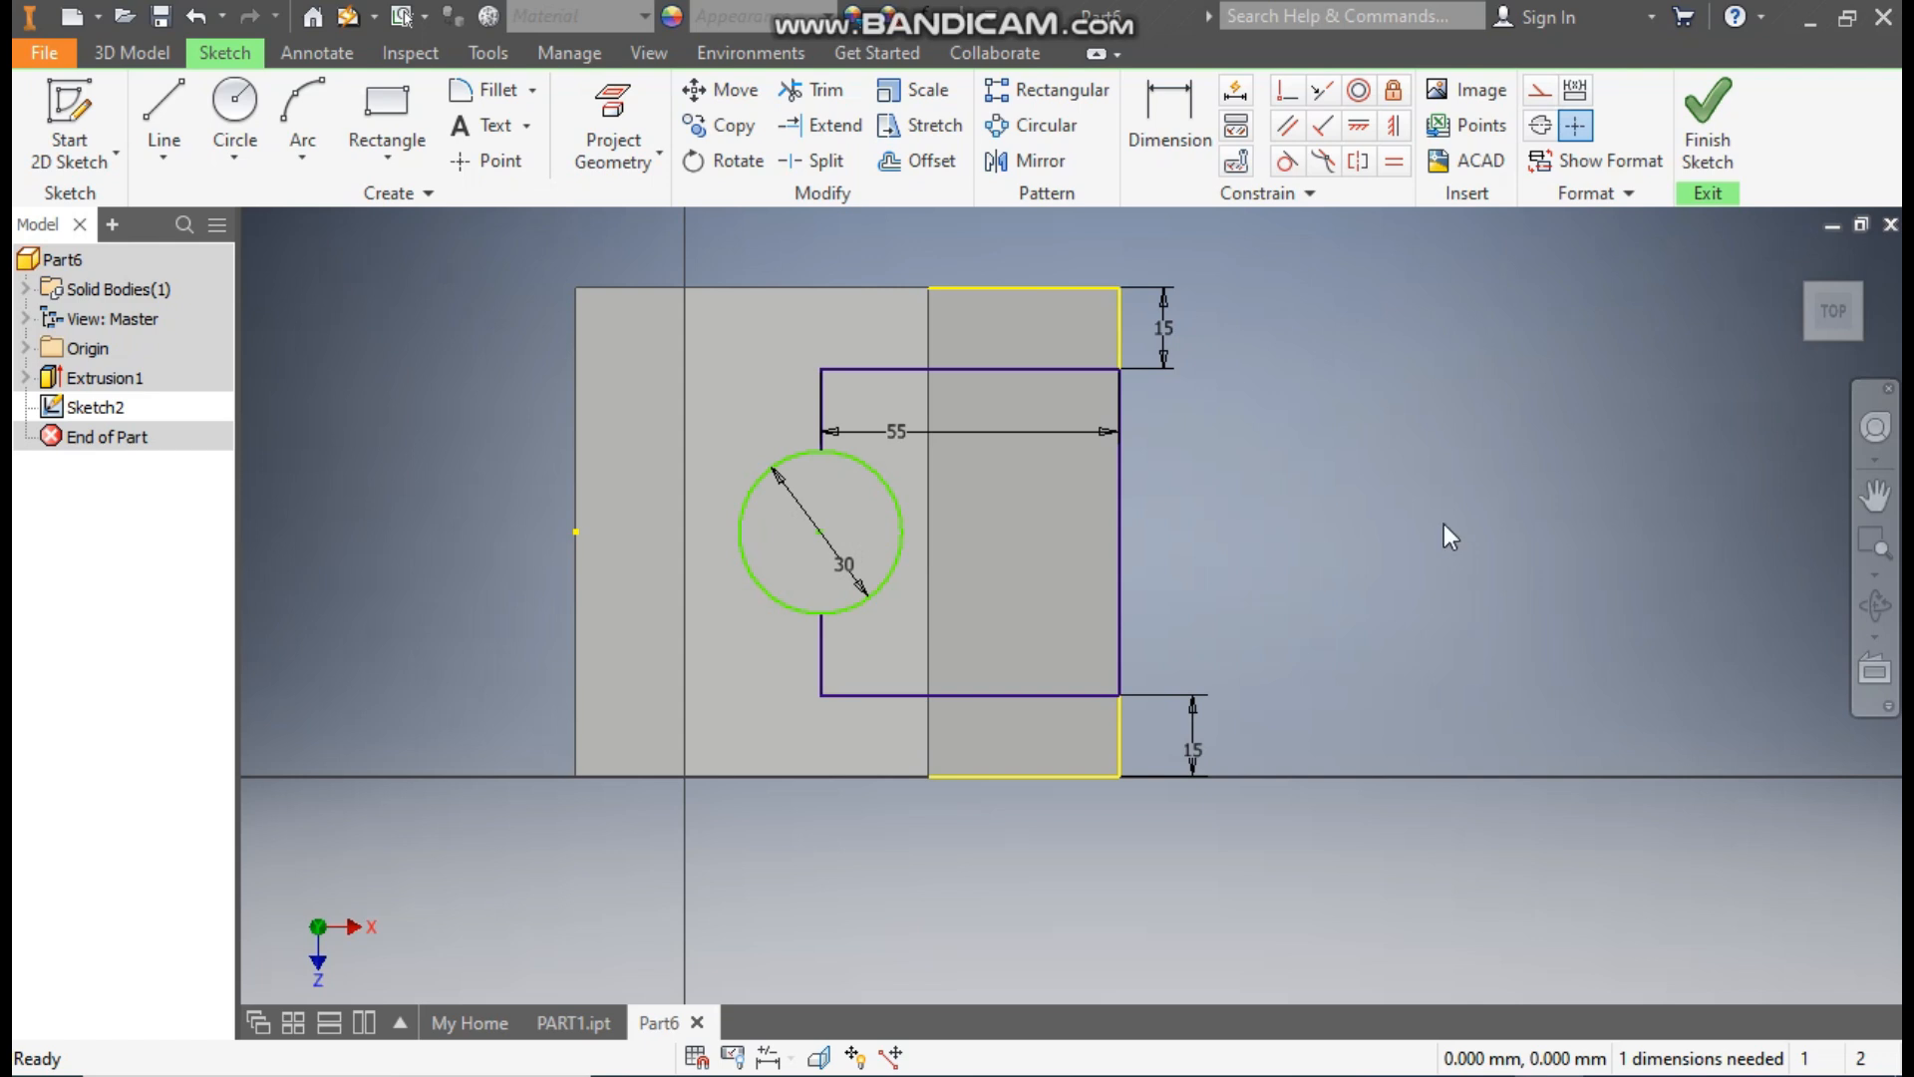
Dimension the remaining line segment below the circle at 15 mm.
left_click(1157, 150)
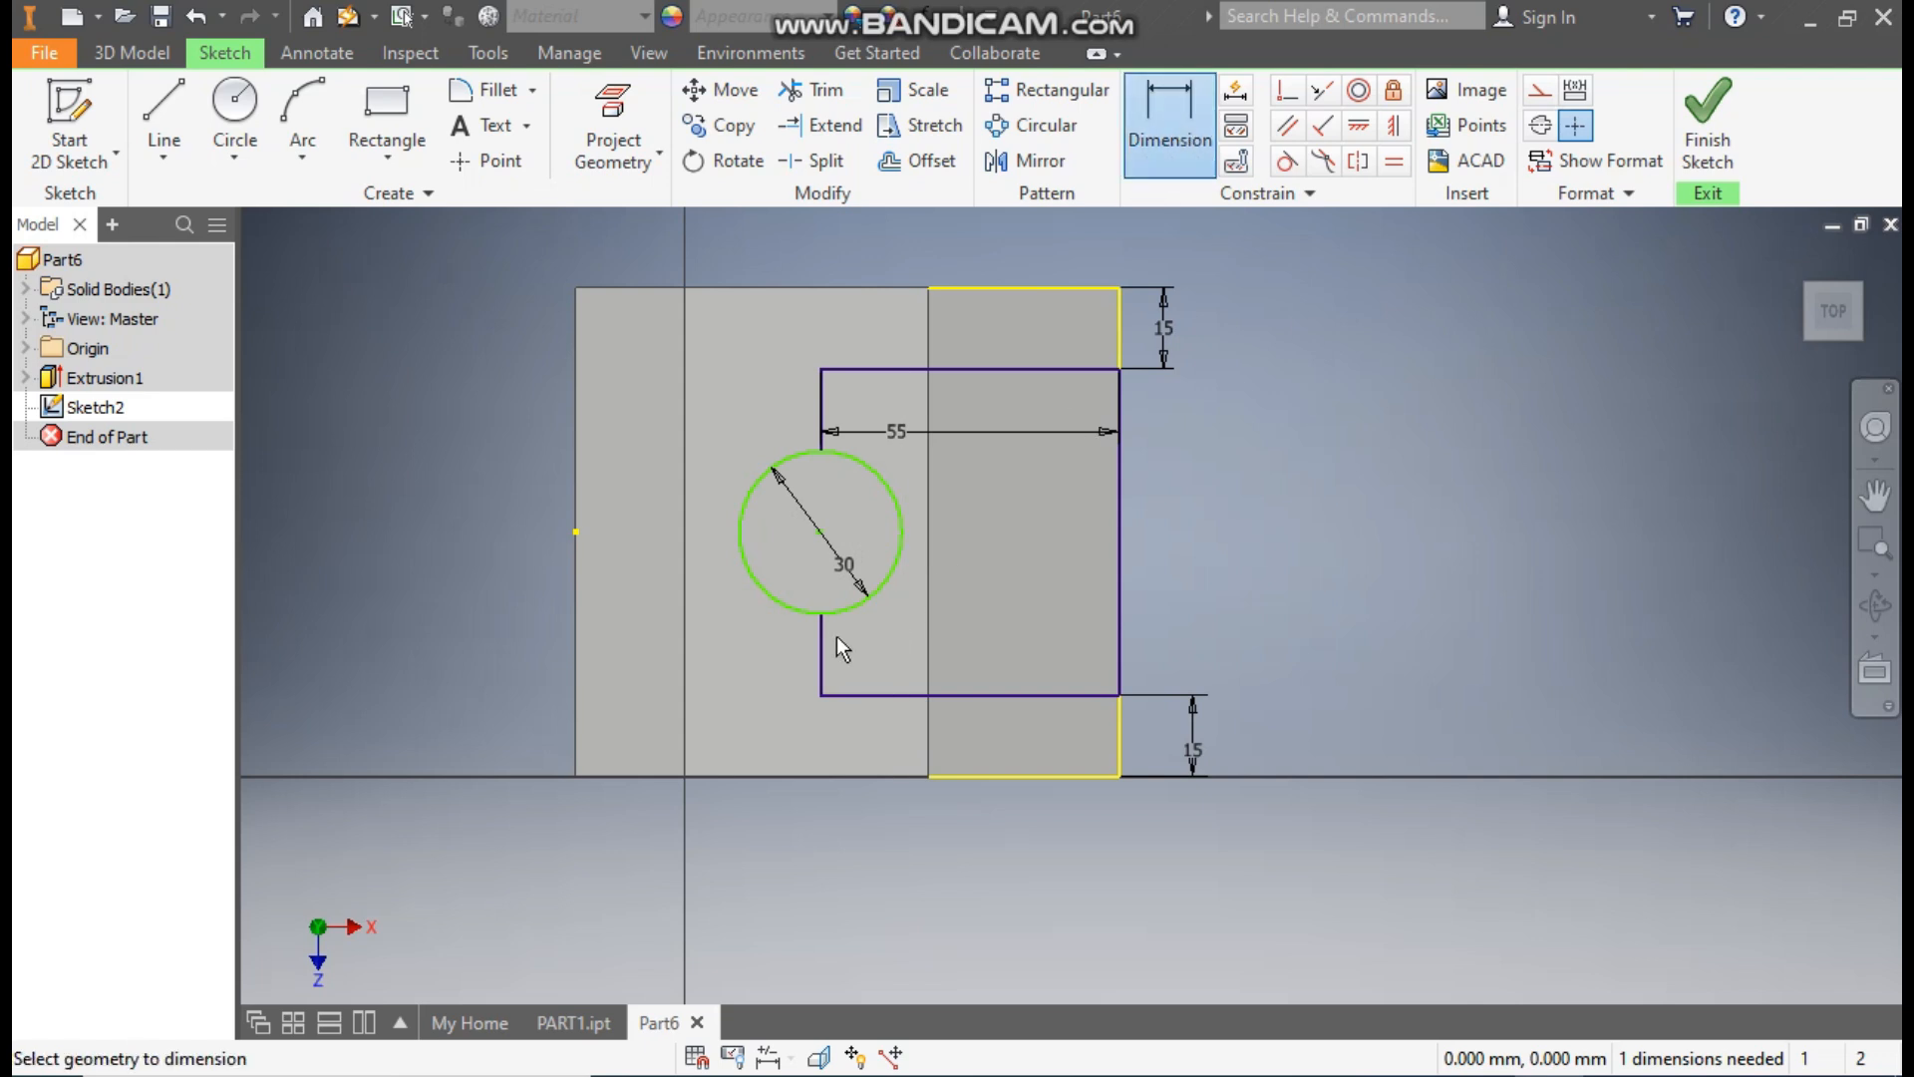
left_click(789, 666)
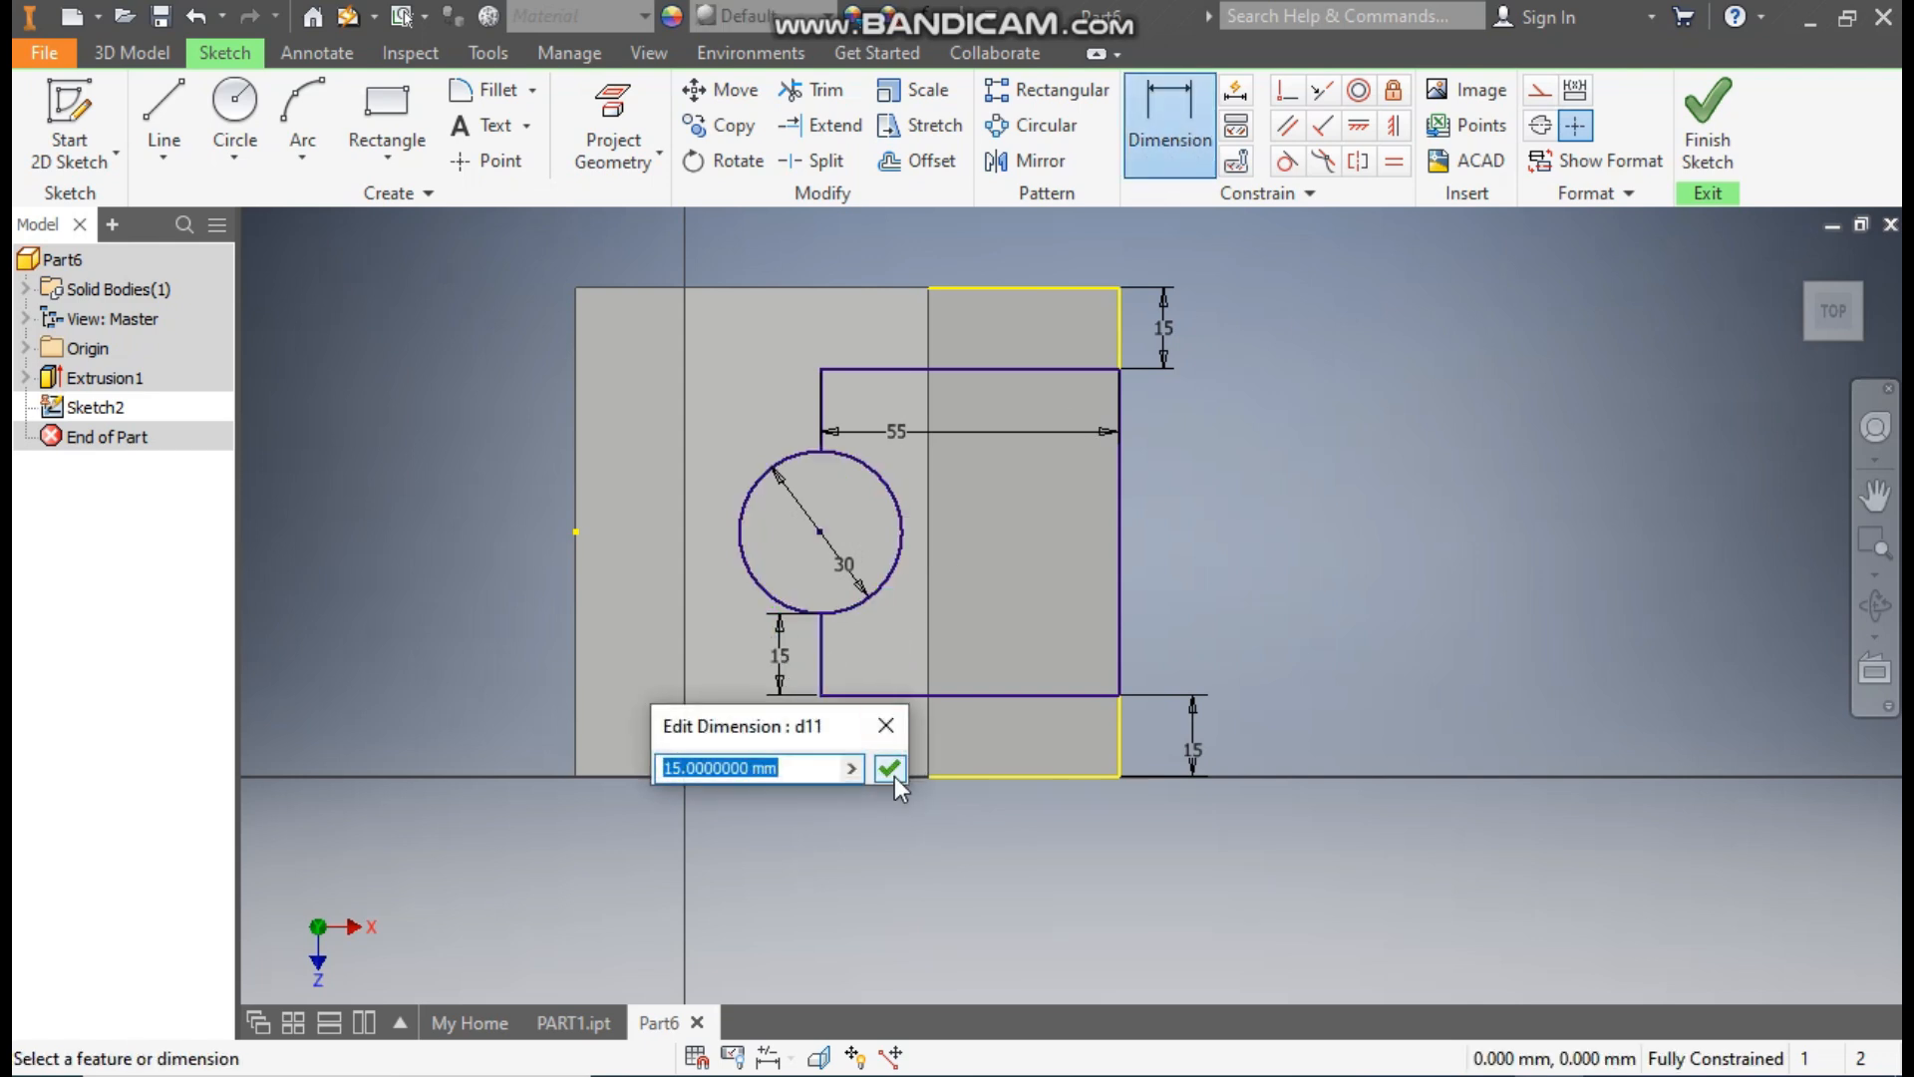
left_click(889, 768)
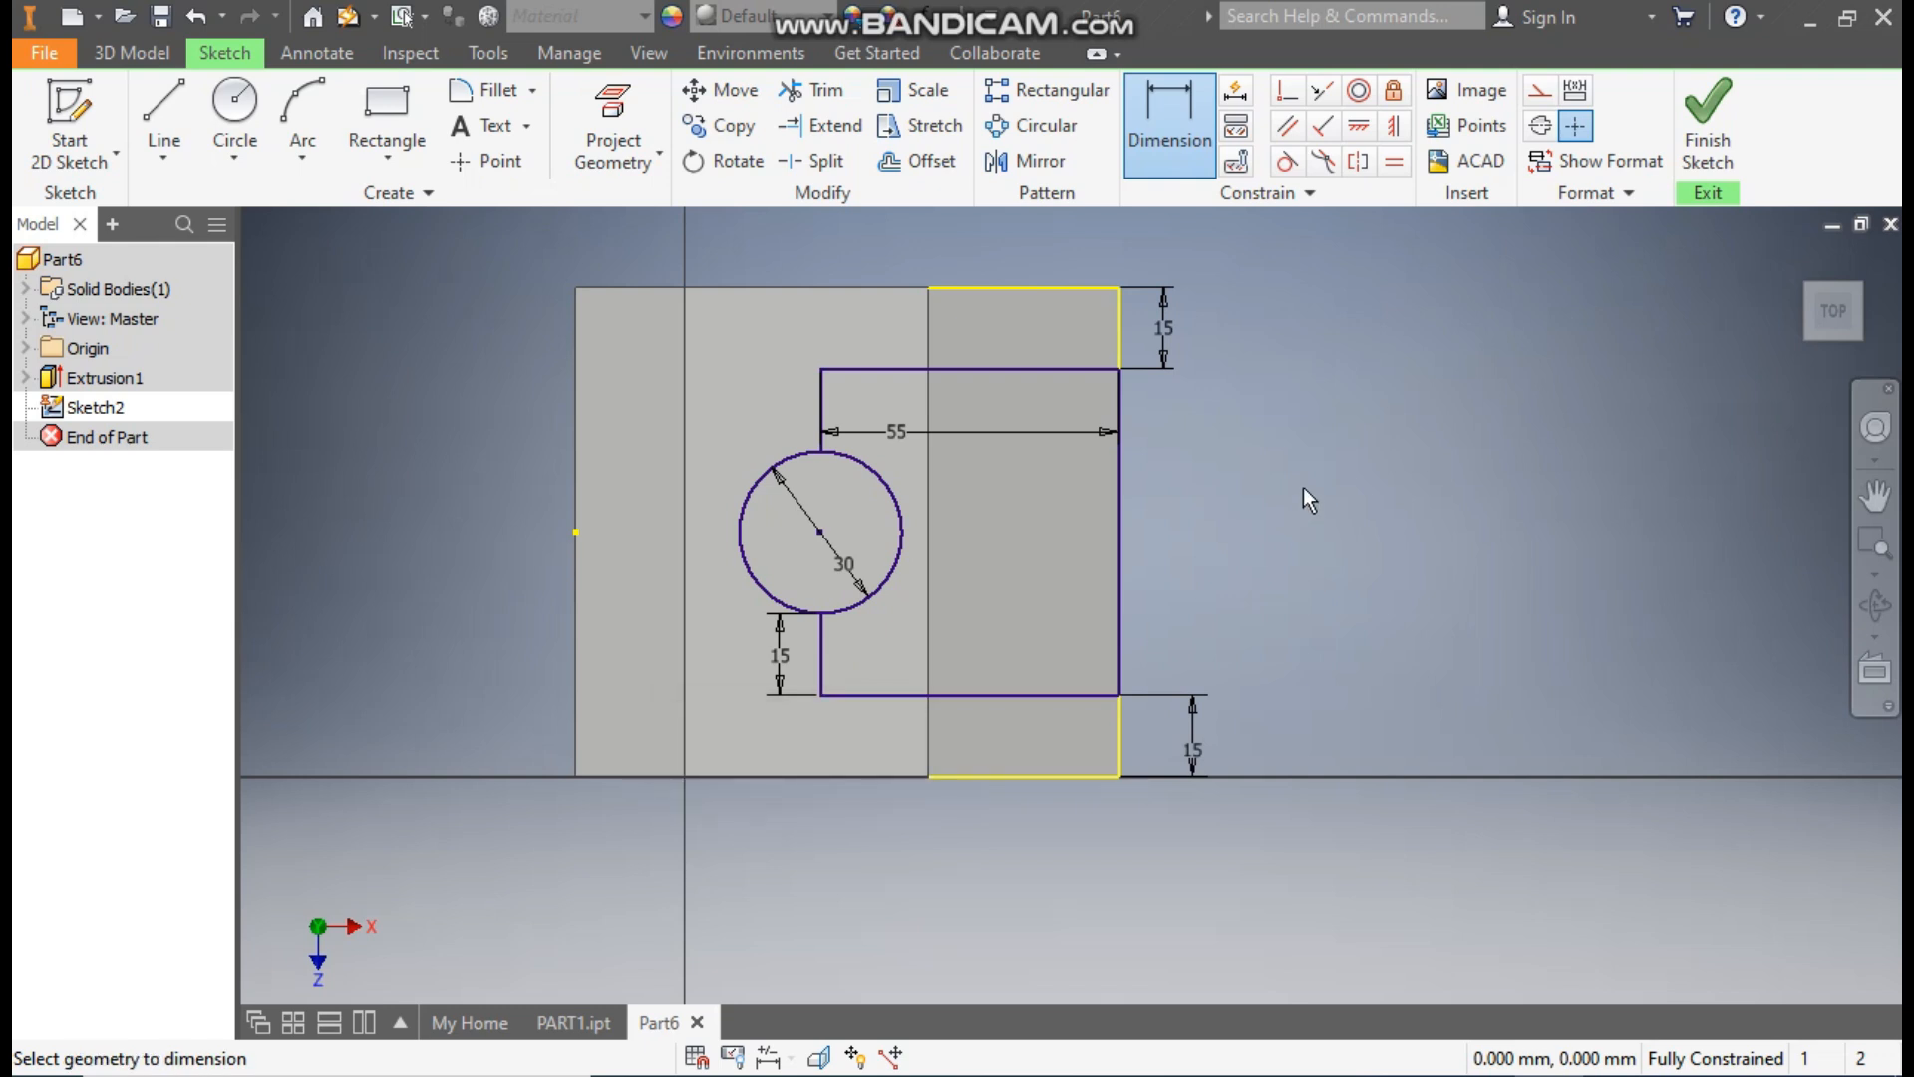
Finish the sketch and cut the rectangular profile outside the circle 90 mm down through the body.
left_click(1708, 118)
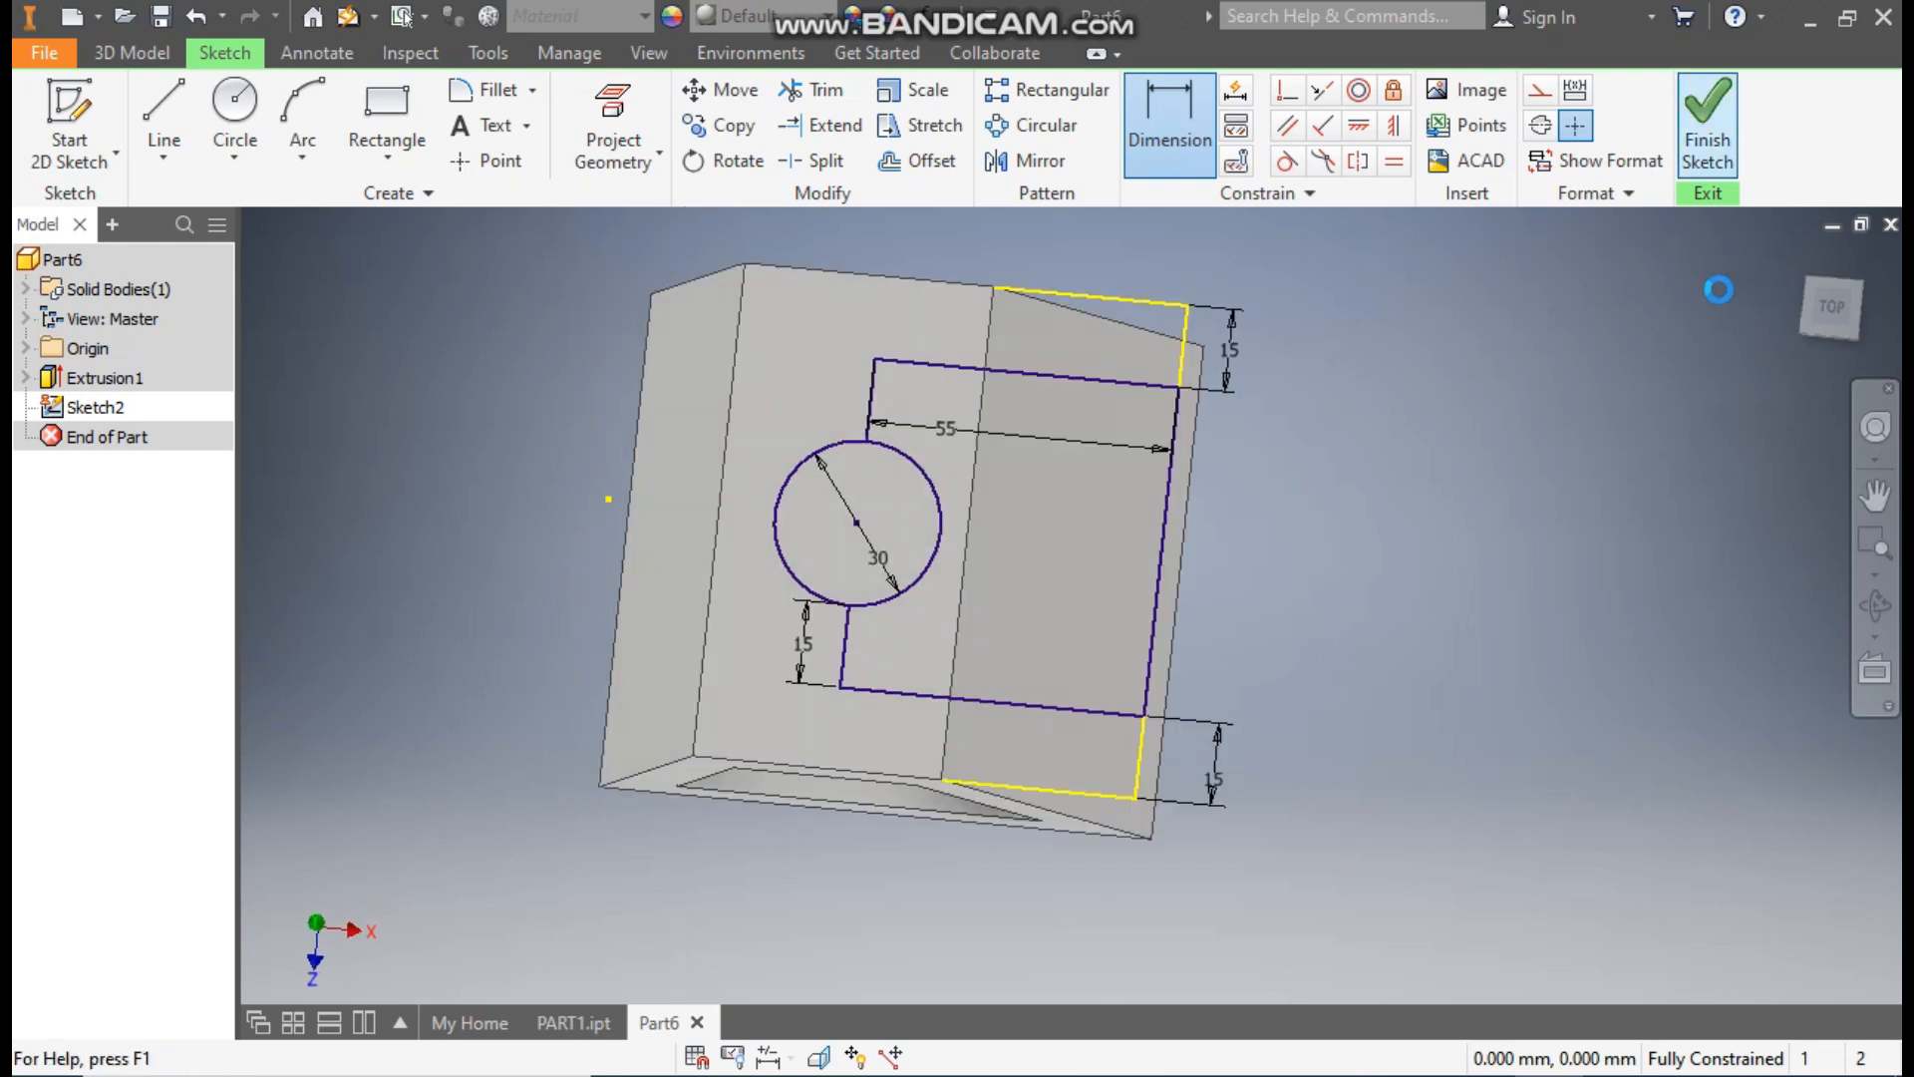
left_click(150, 110)
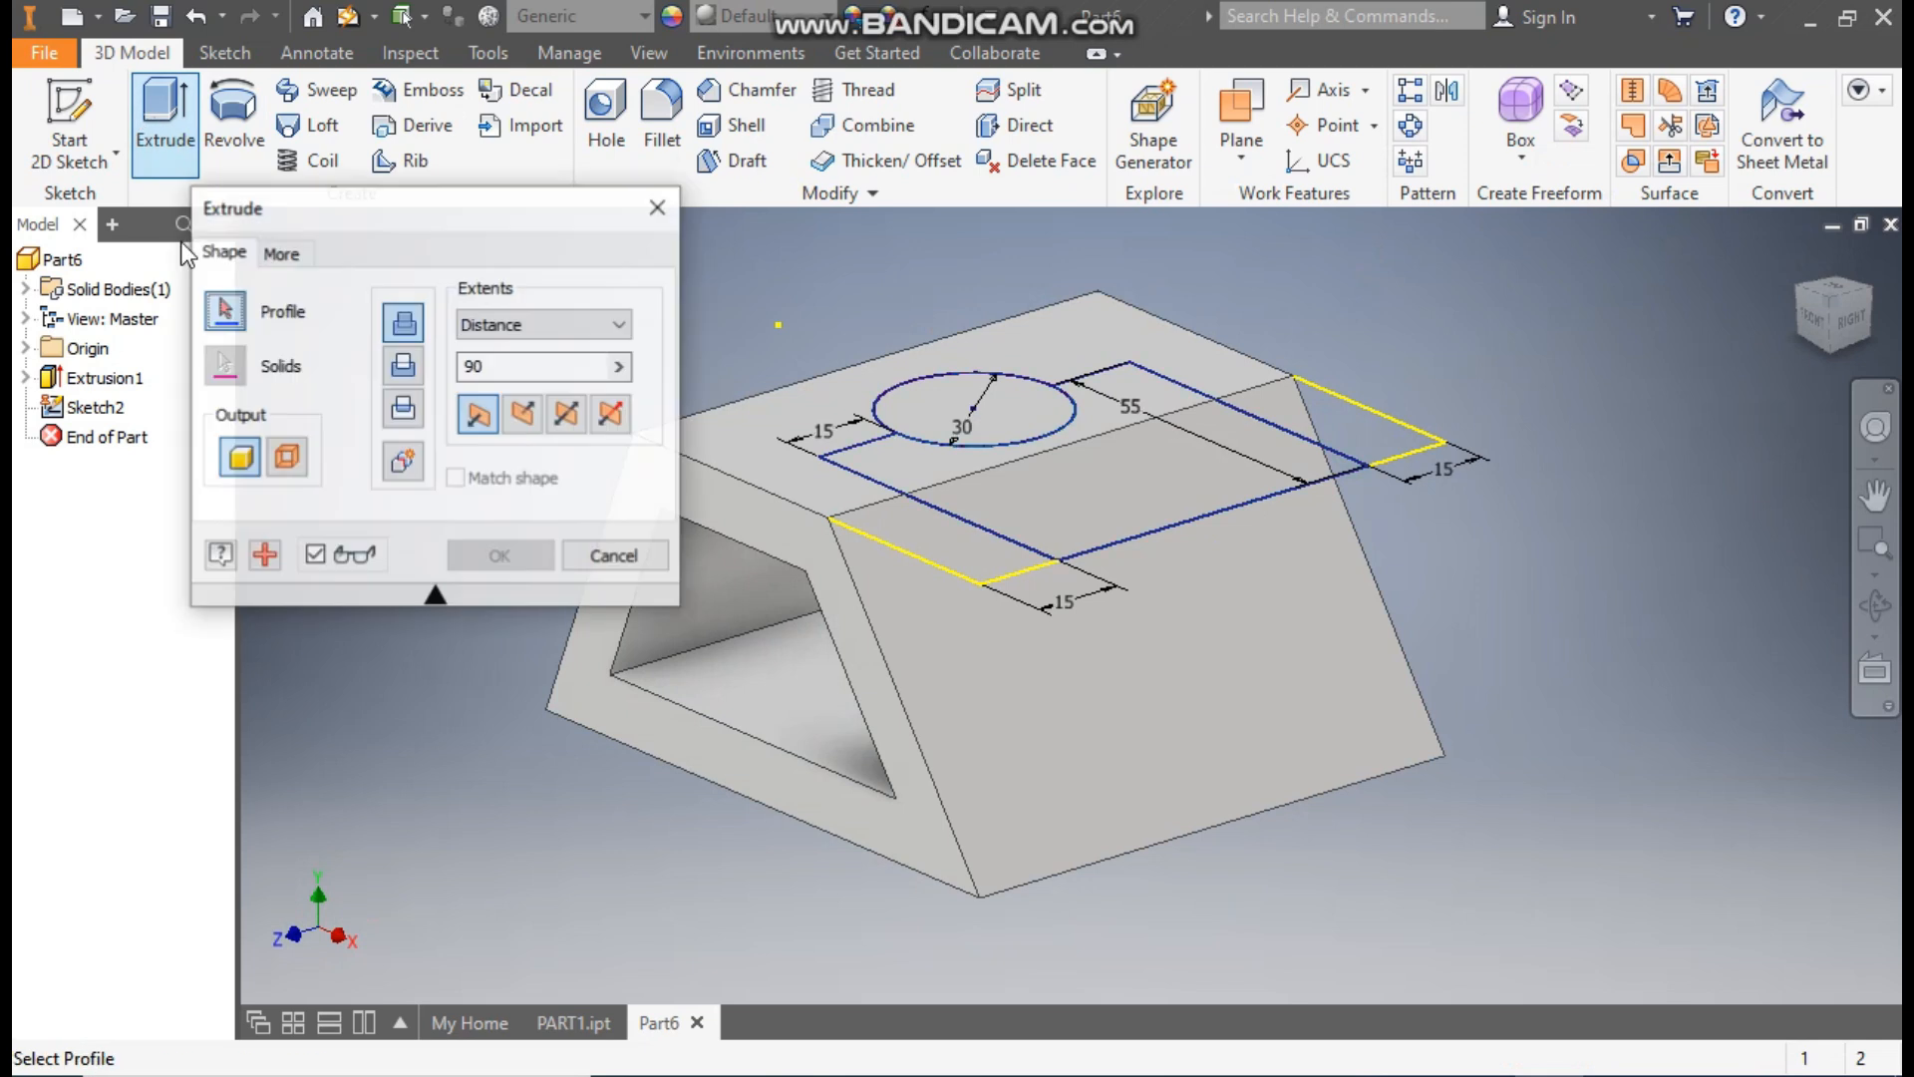
left_click(1098, 485)
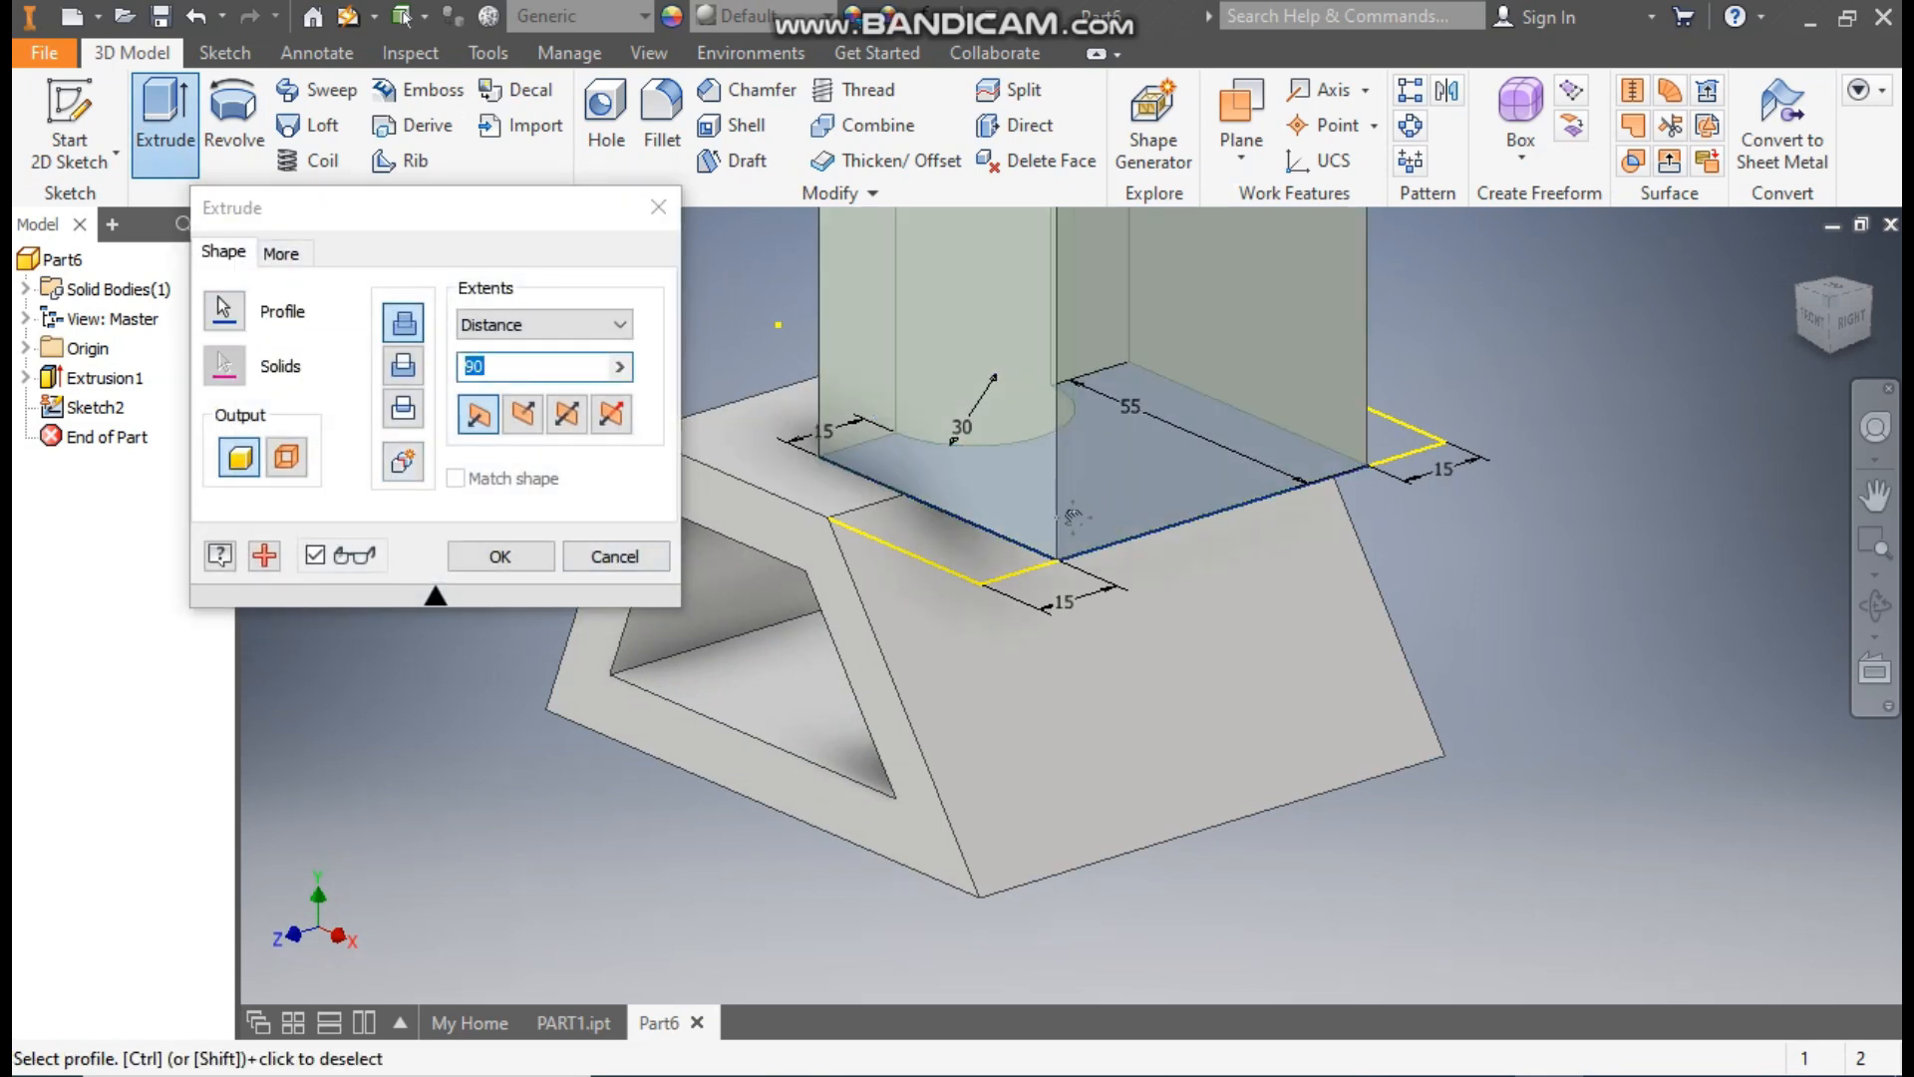
scroll(1099, 486, "down", 3)
middle_click_drag(1098, 487, 1008, 629)
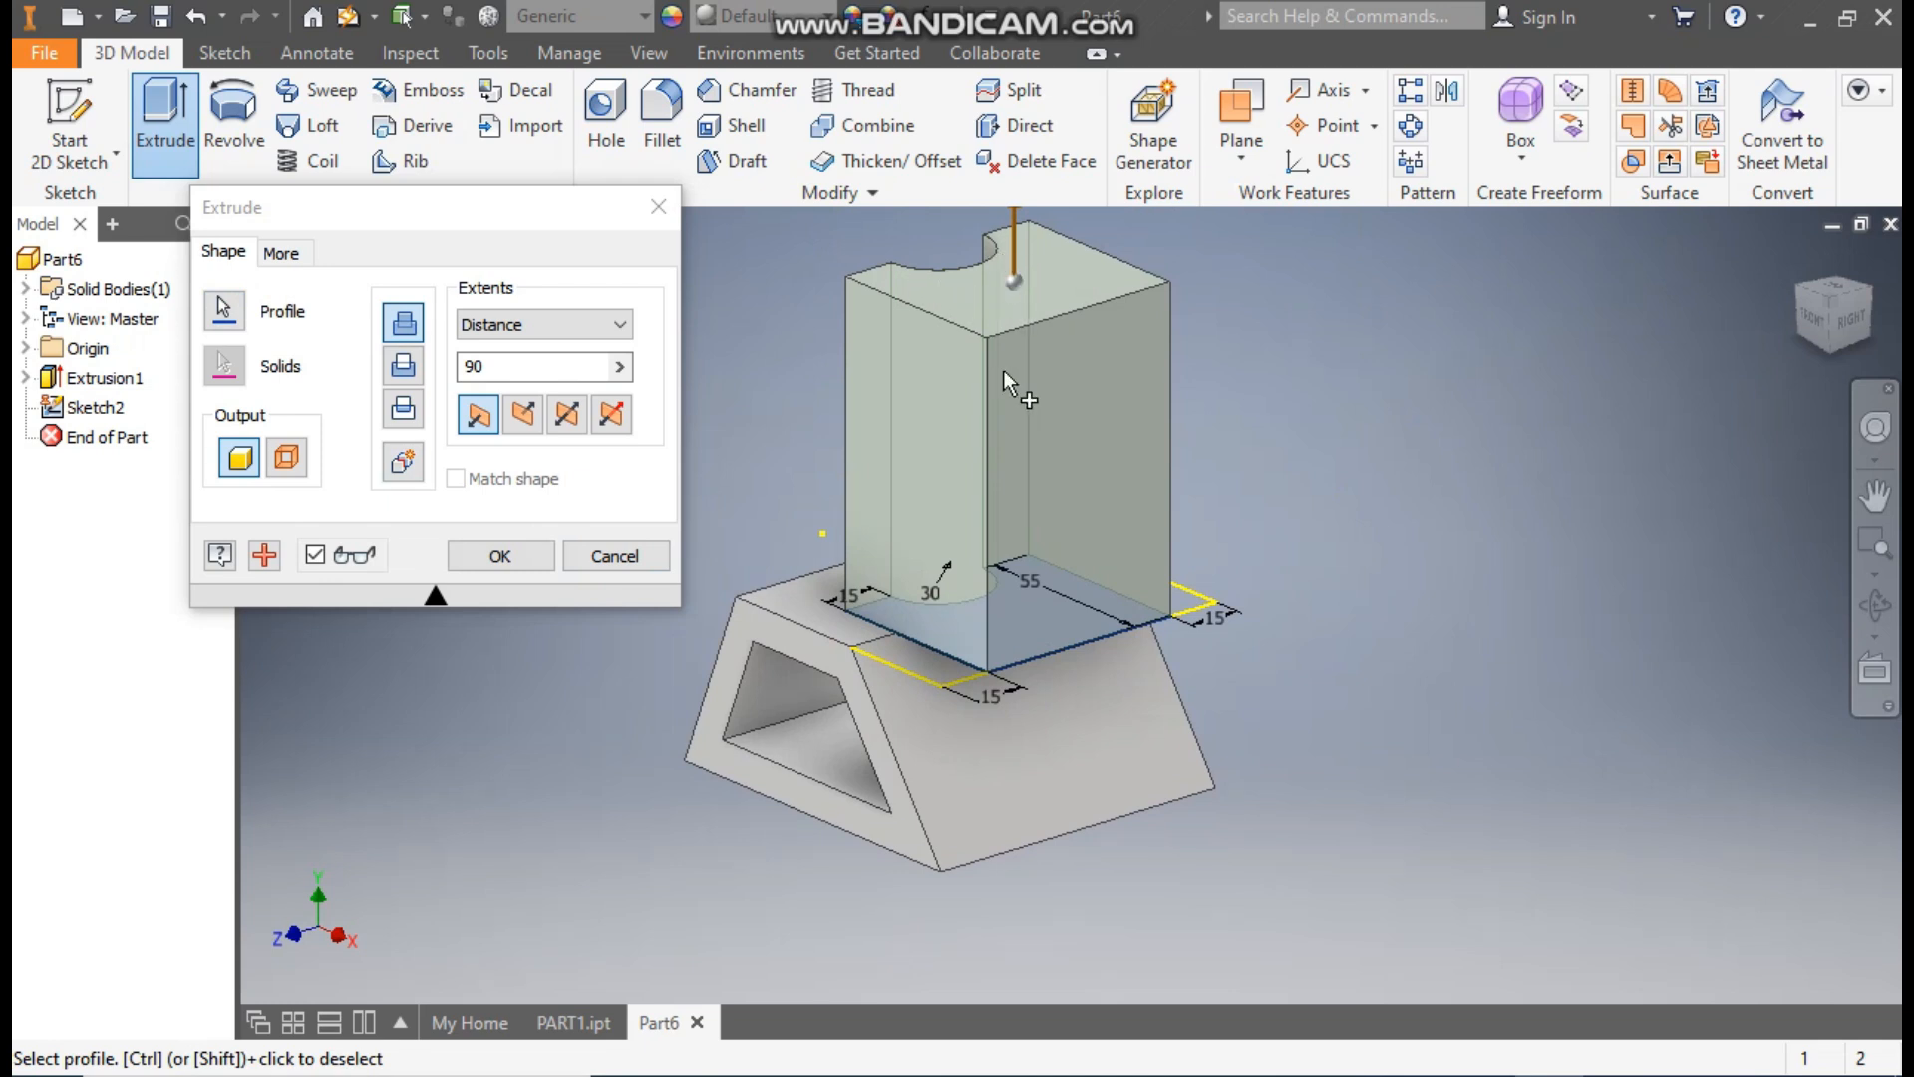
left_click(525, 421)
middle_click_drag(951, 799, 1069, 590)
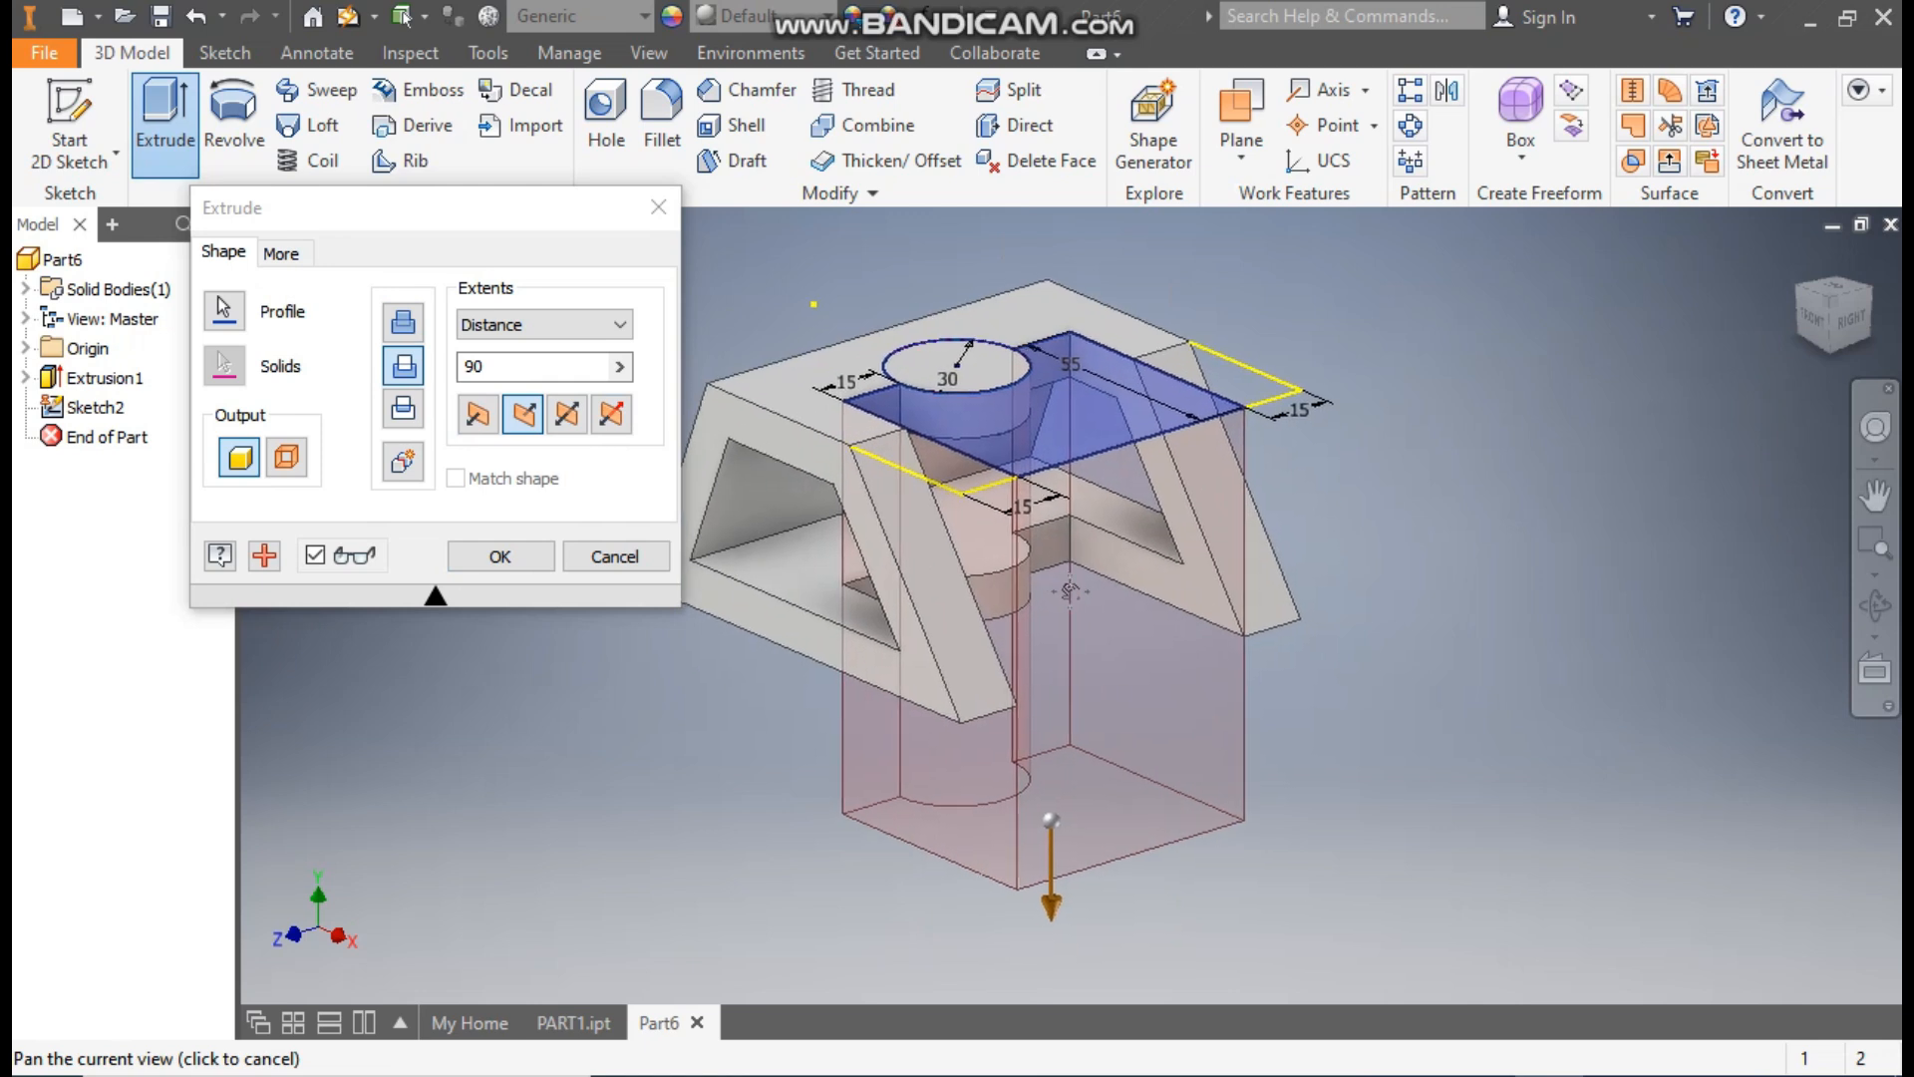
scroll(1069, 590, "up", 1)
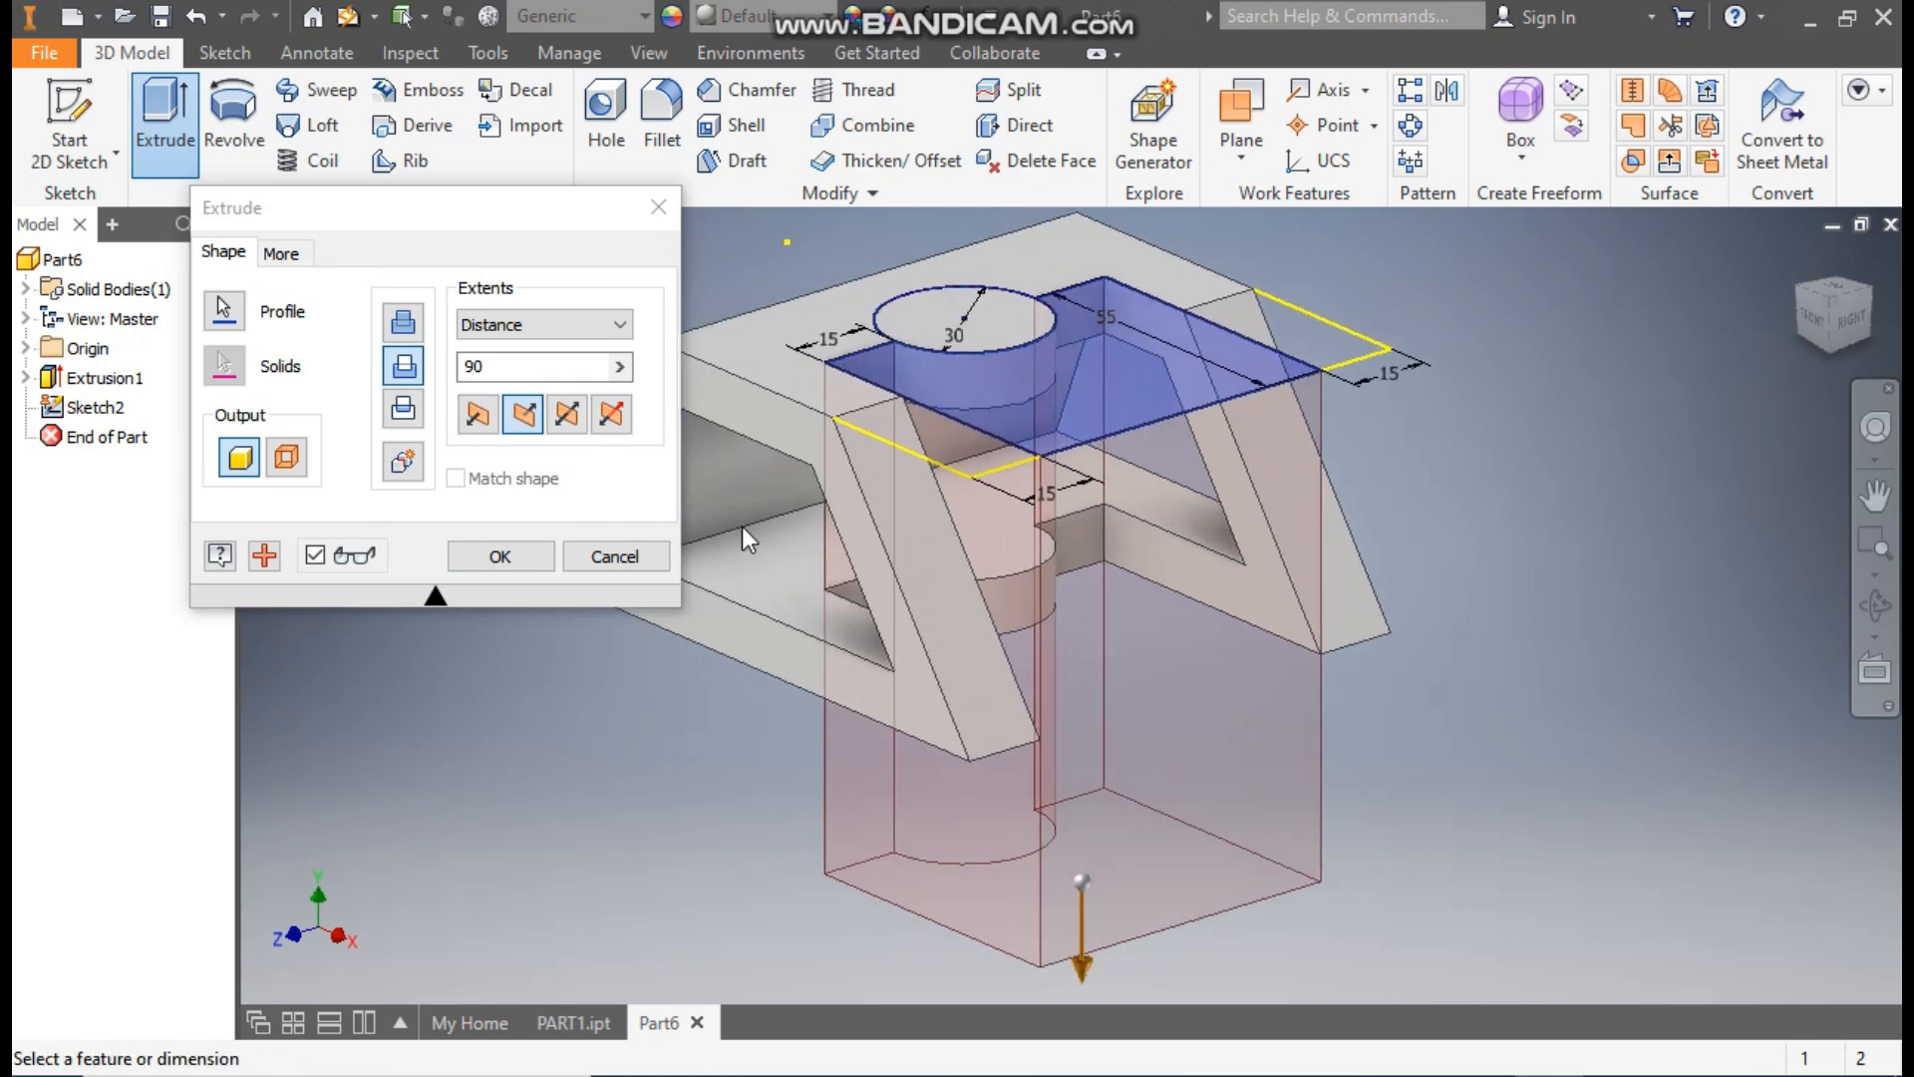
left_click(511, 553)
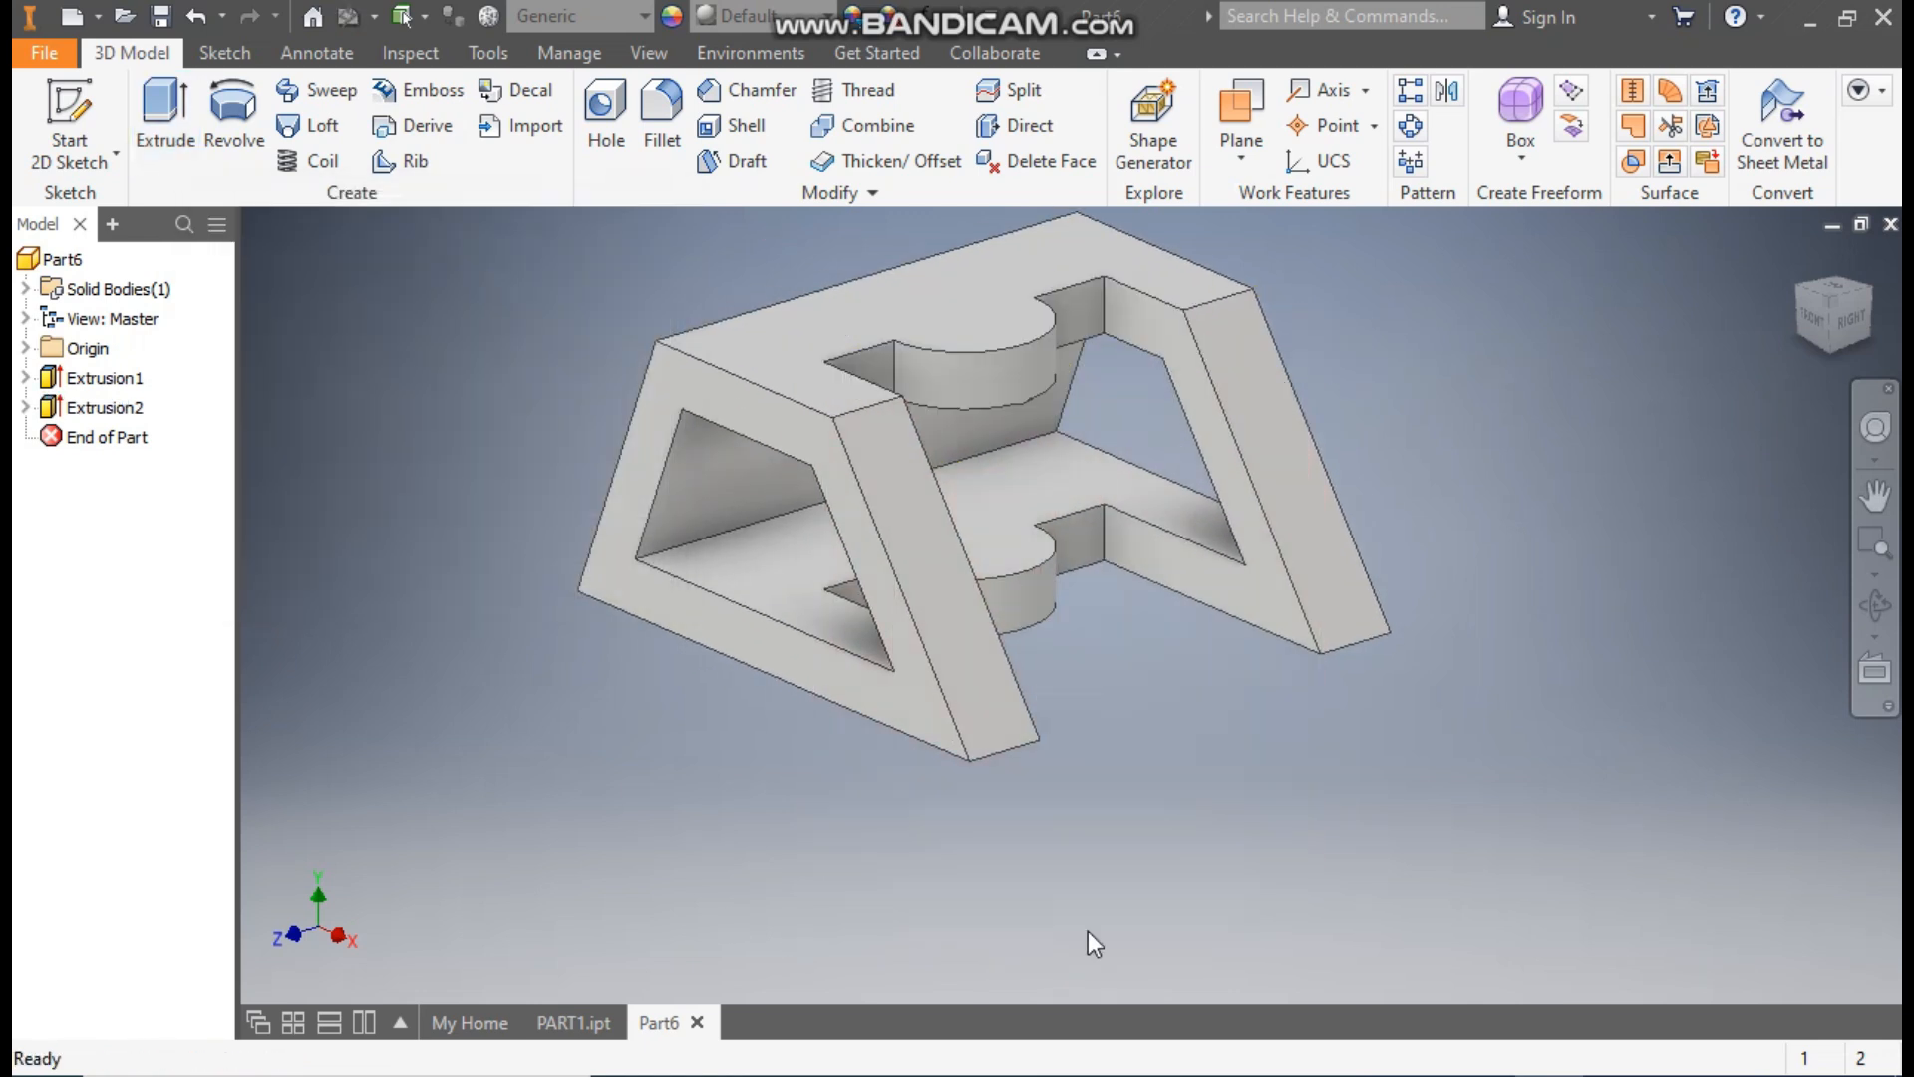
Start a sketch on the body's top face and draw a 30 mm diameter circle concentric with the rounded tab.
left_click(991, 284)
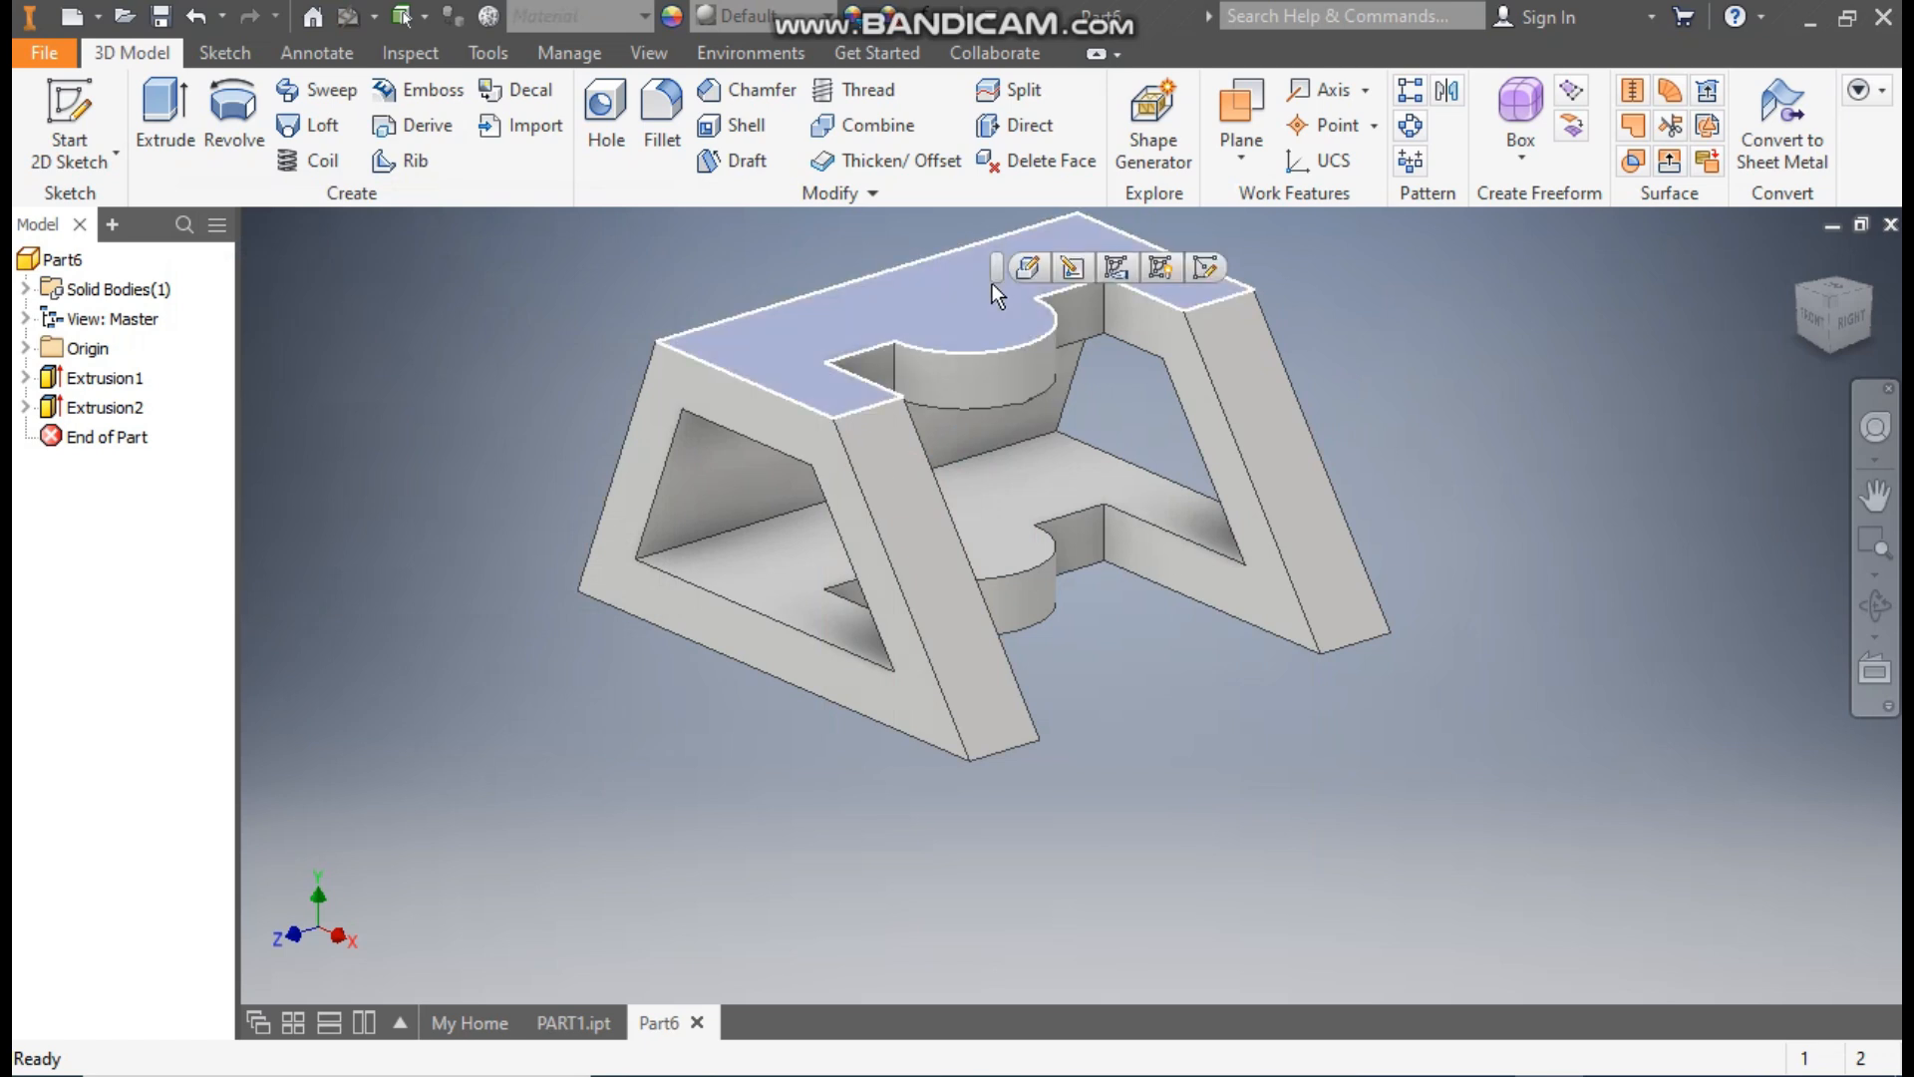
left_click(1207, 268)
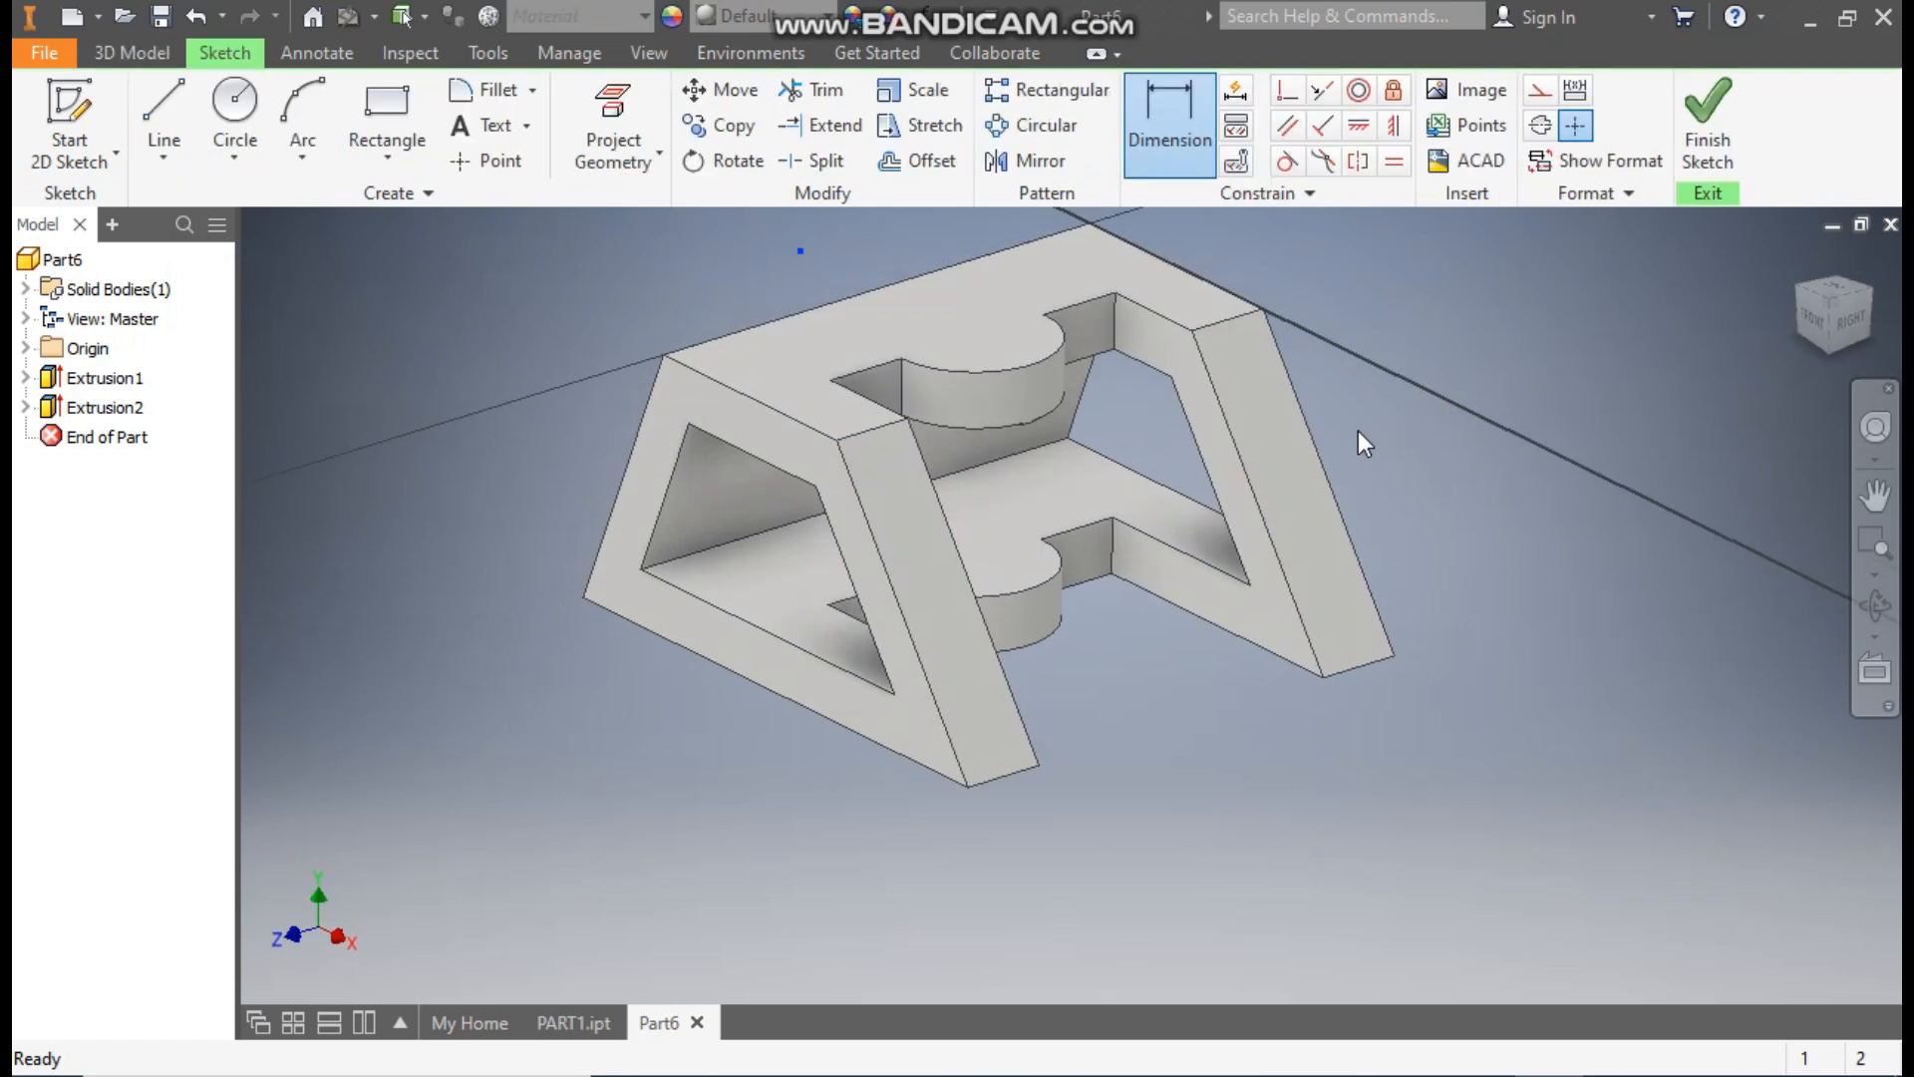
left_click(1817, 268)
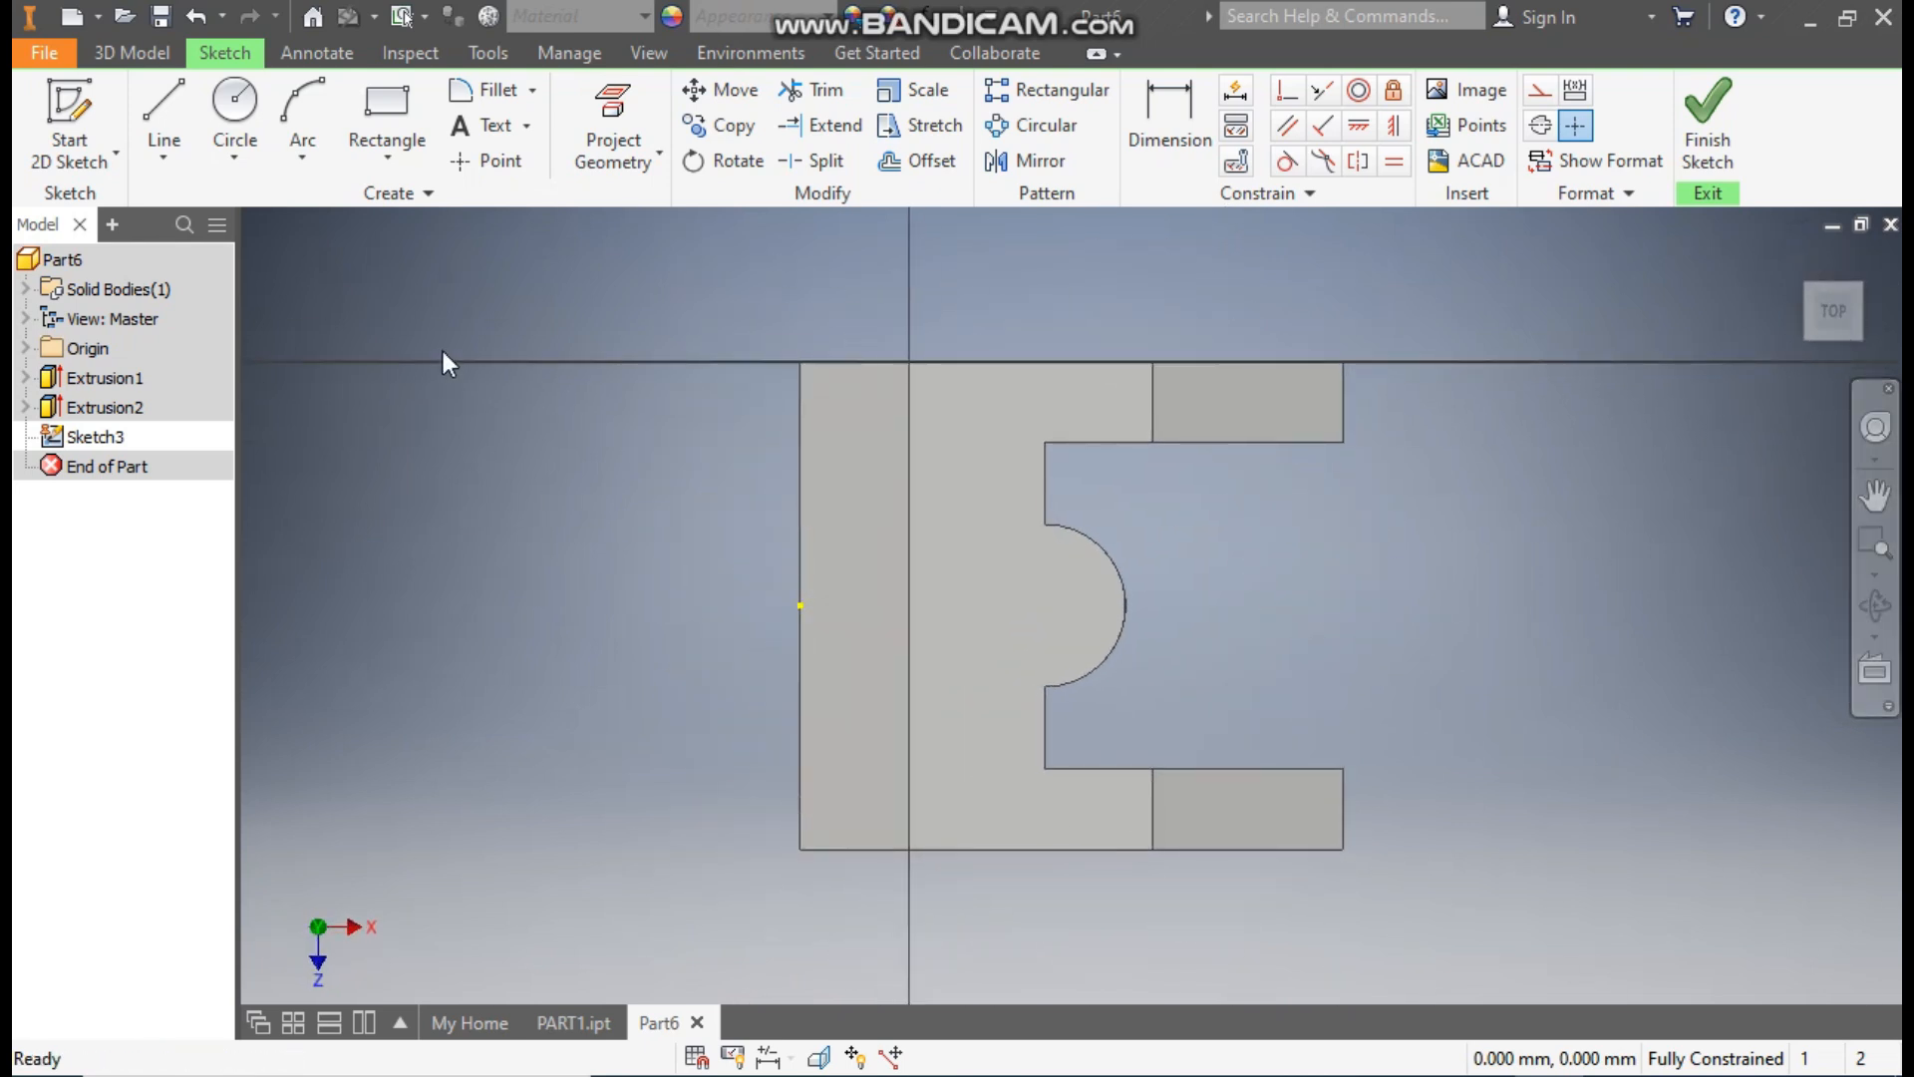
left_click(237, 108)
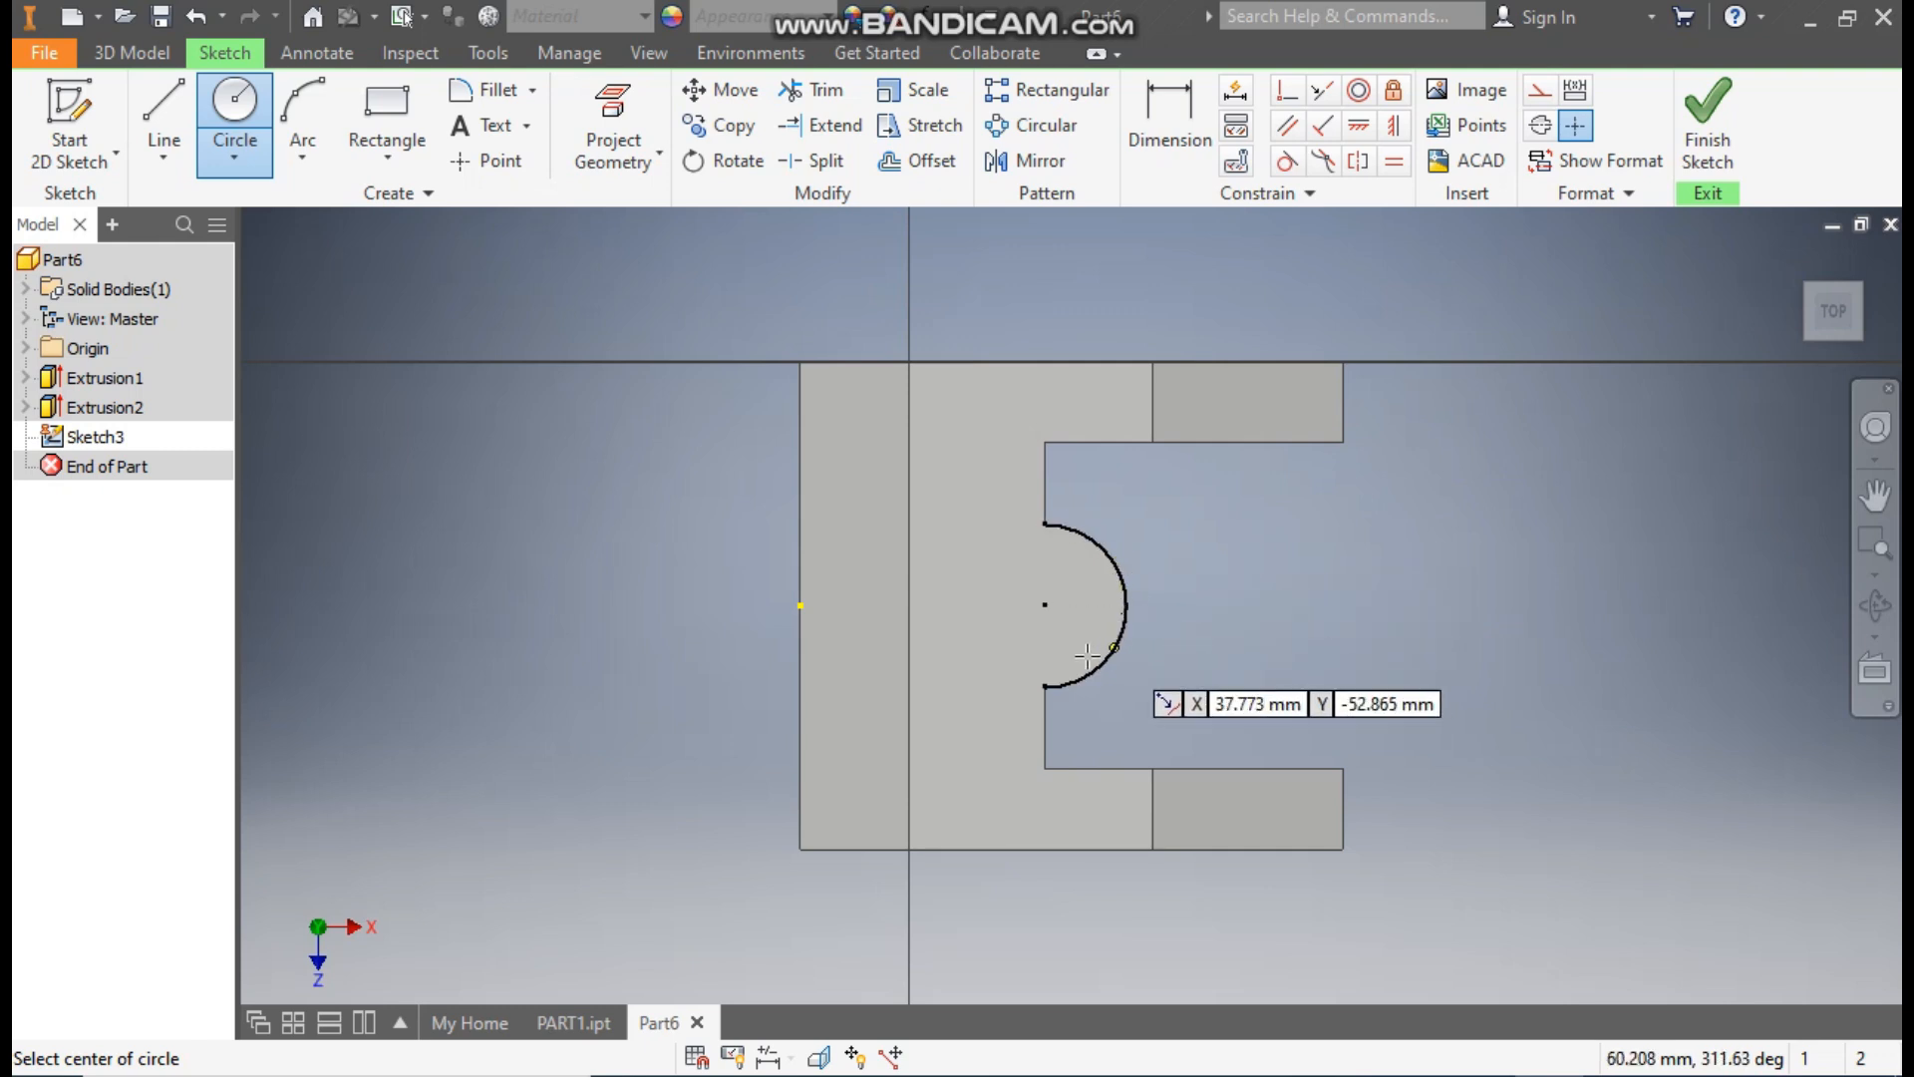
left_click(1044, 607)
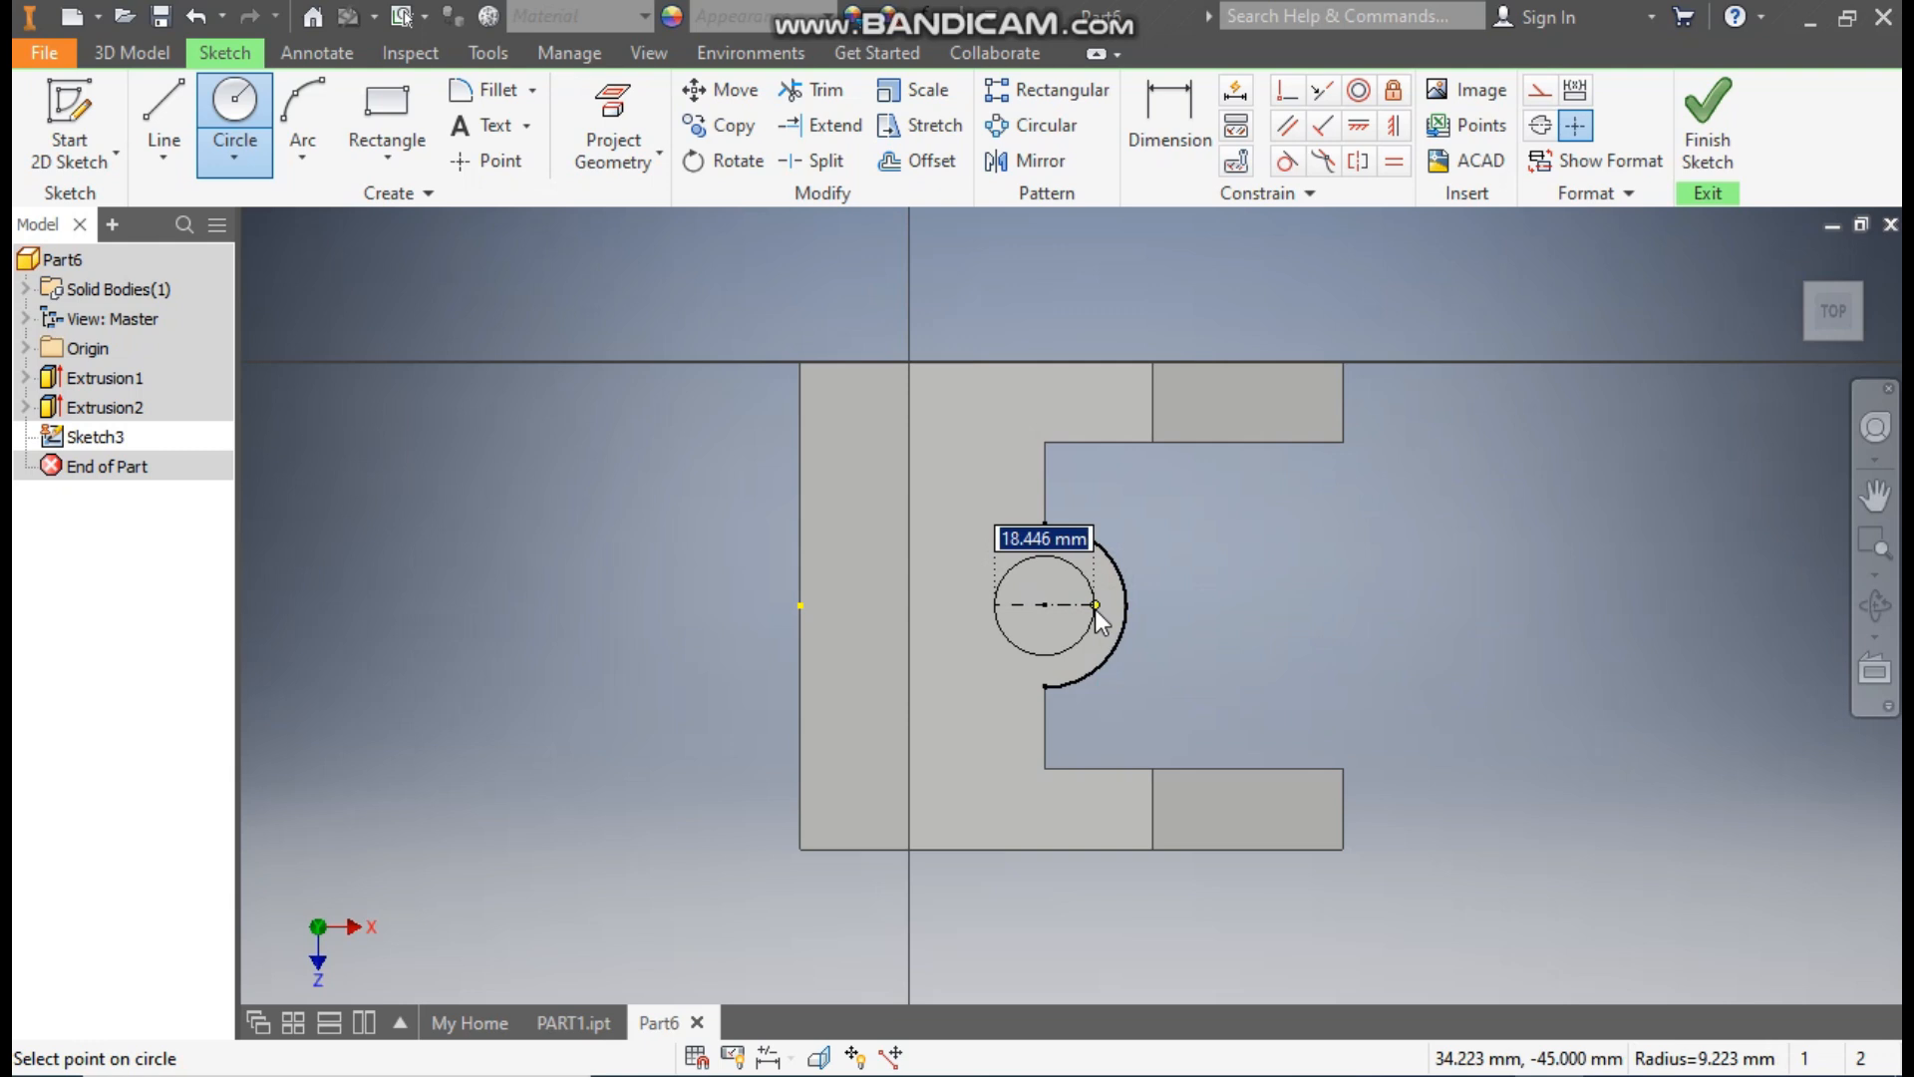
type("30")
key("Return")
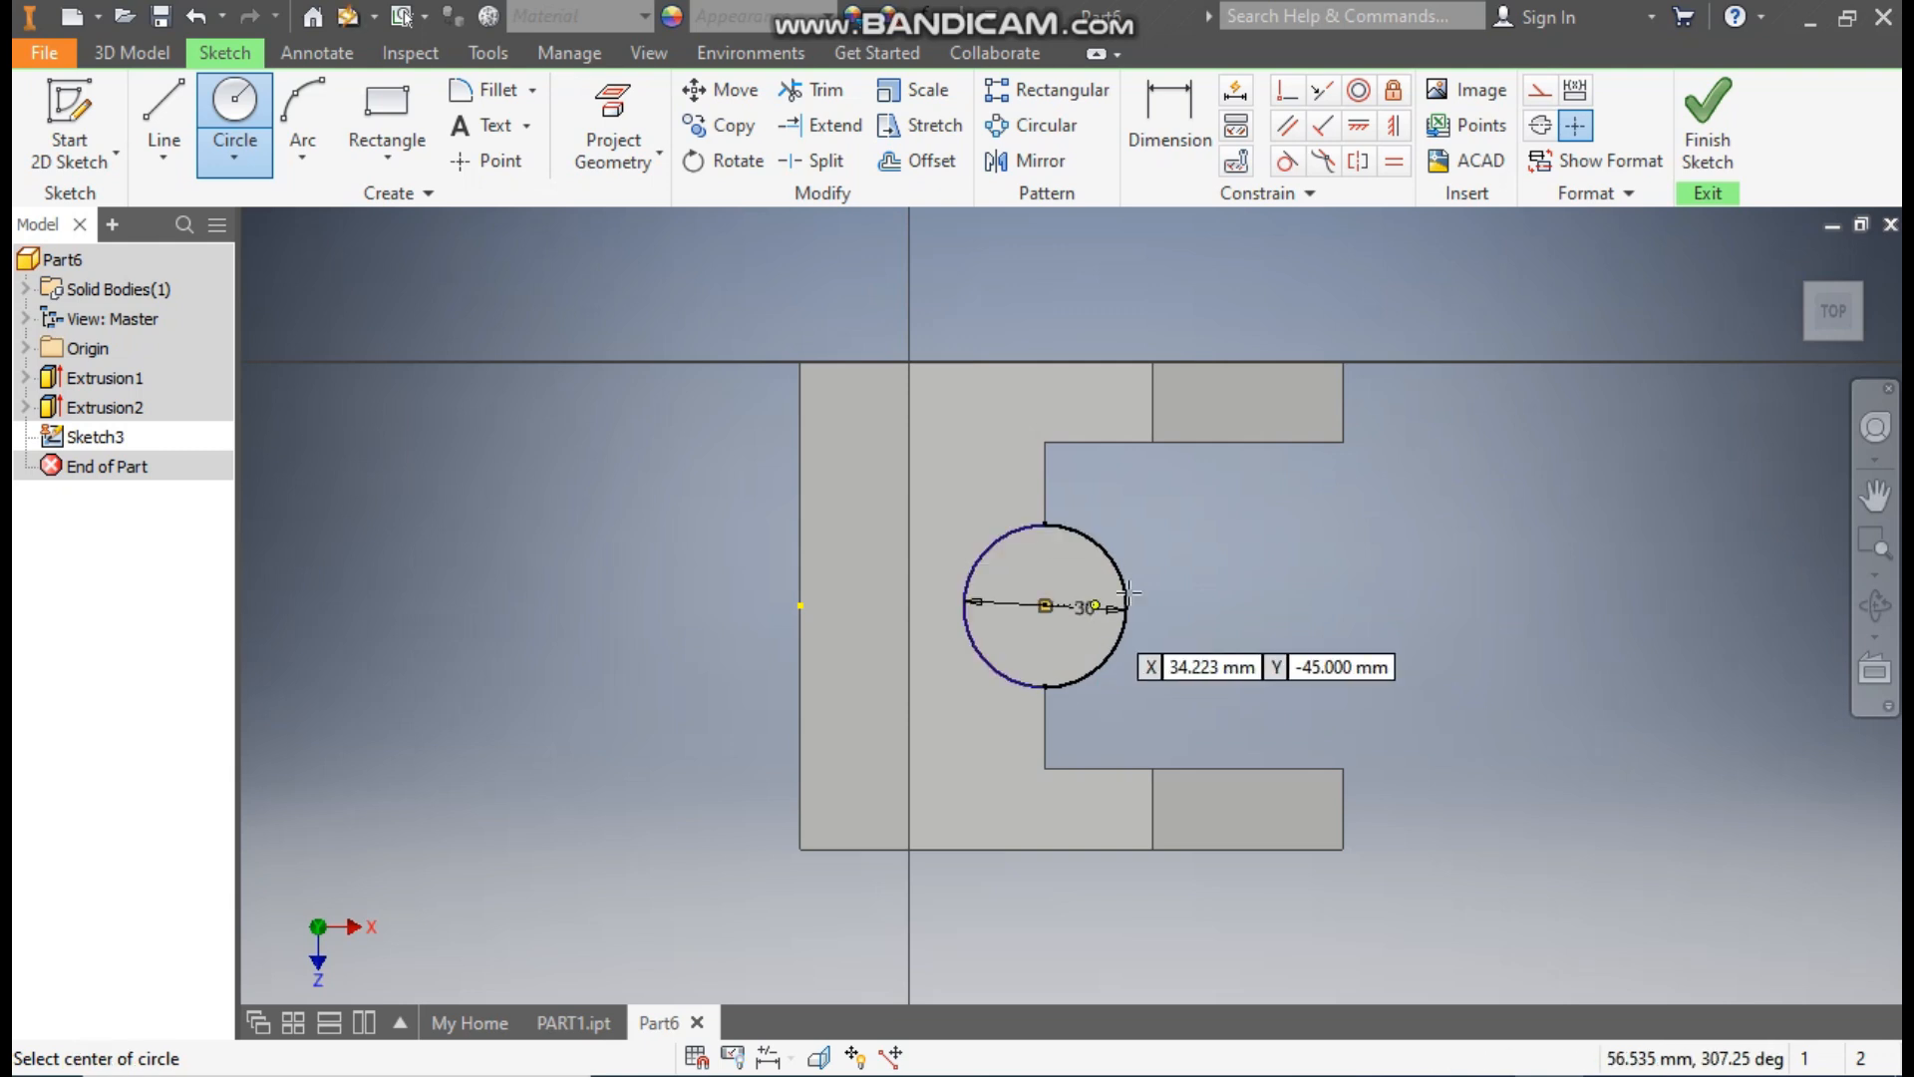
Finish the sketch and extrude the circle 10 mm upward from the top face as a joined boss.
left_click(1731, 136)
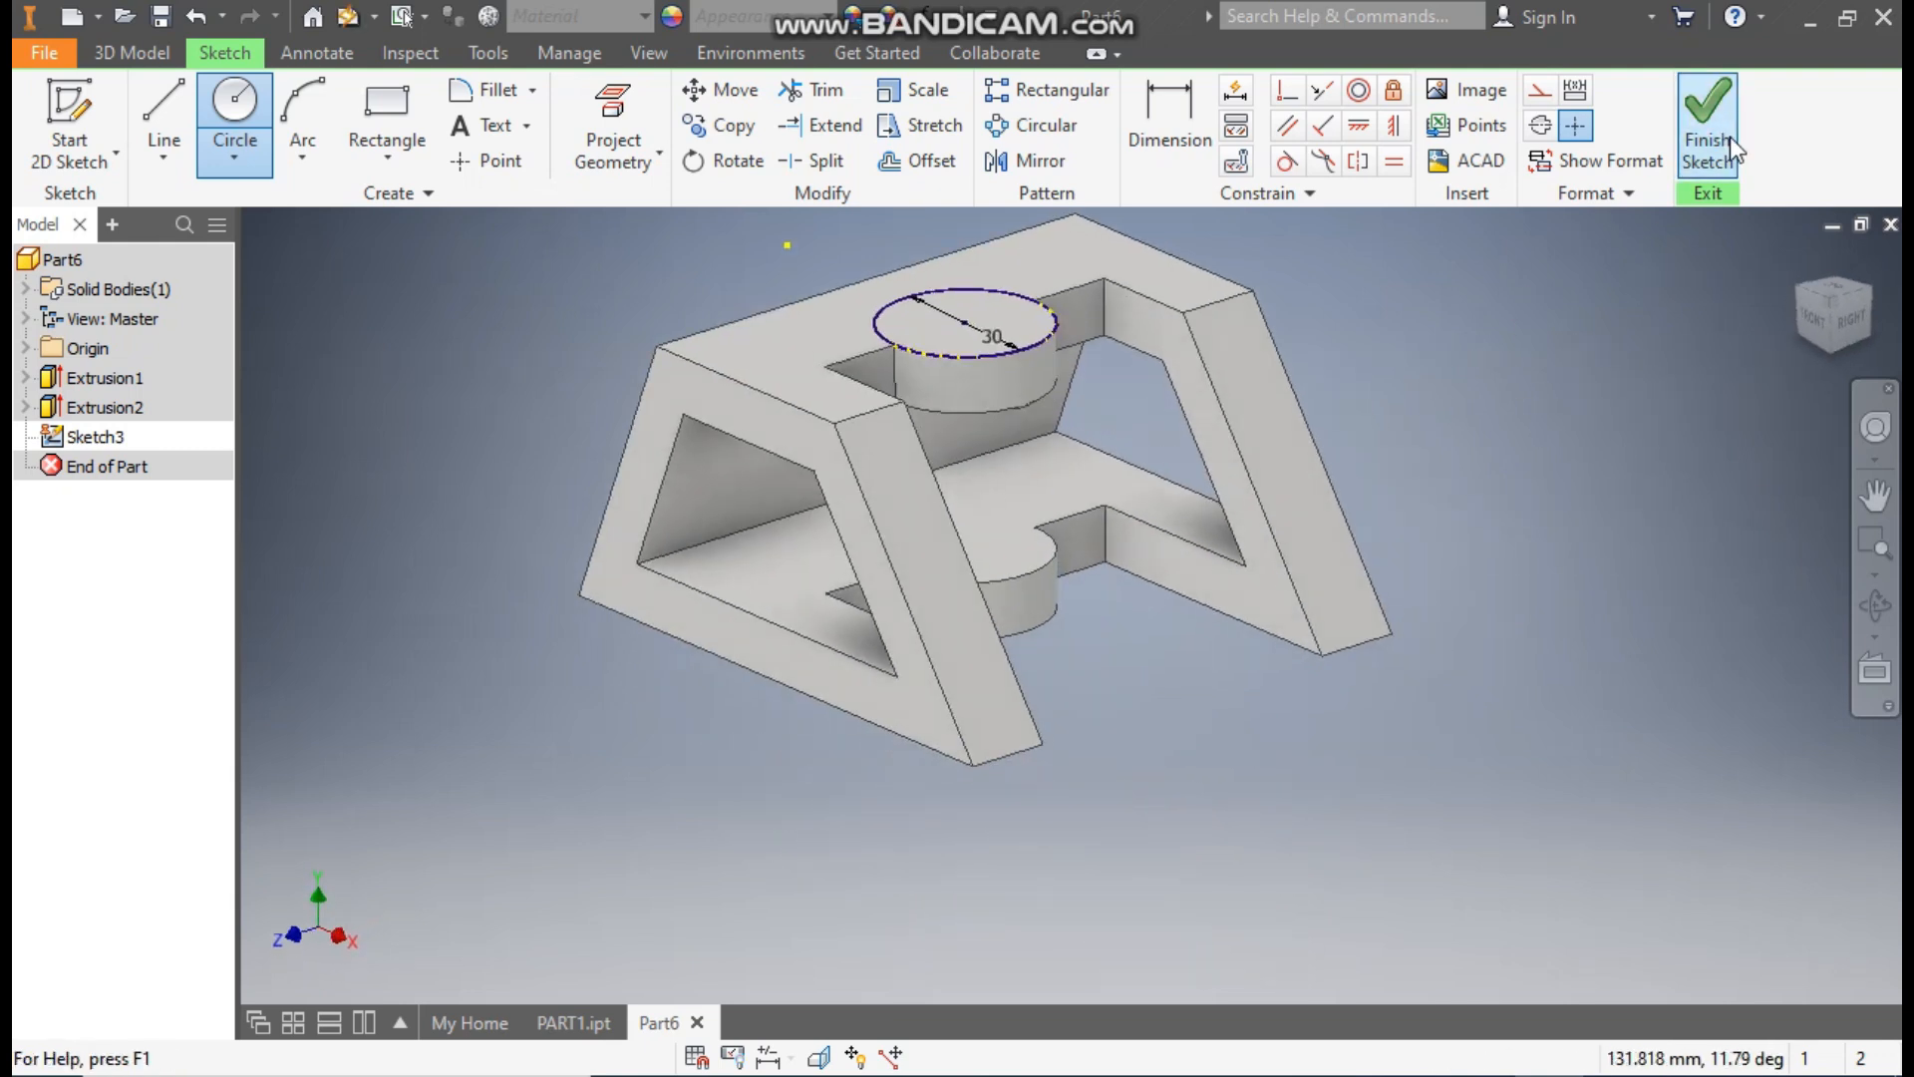
middle_click_drag(957, 359, 982, 486)
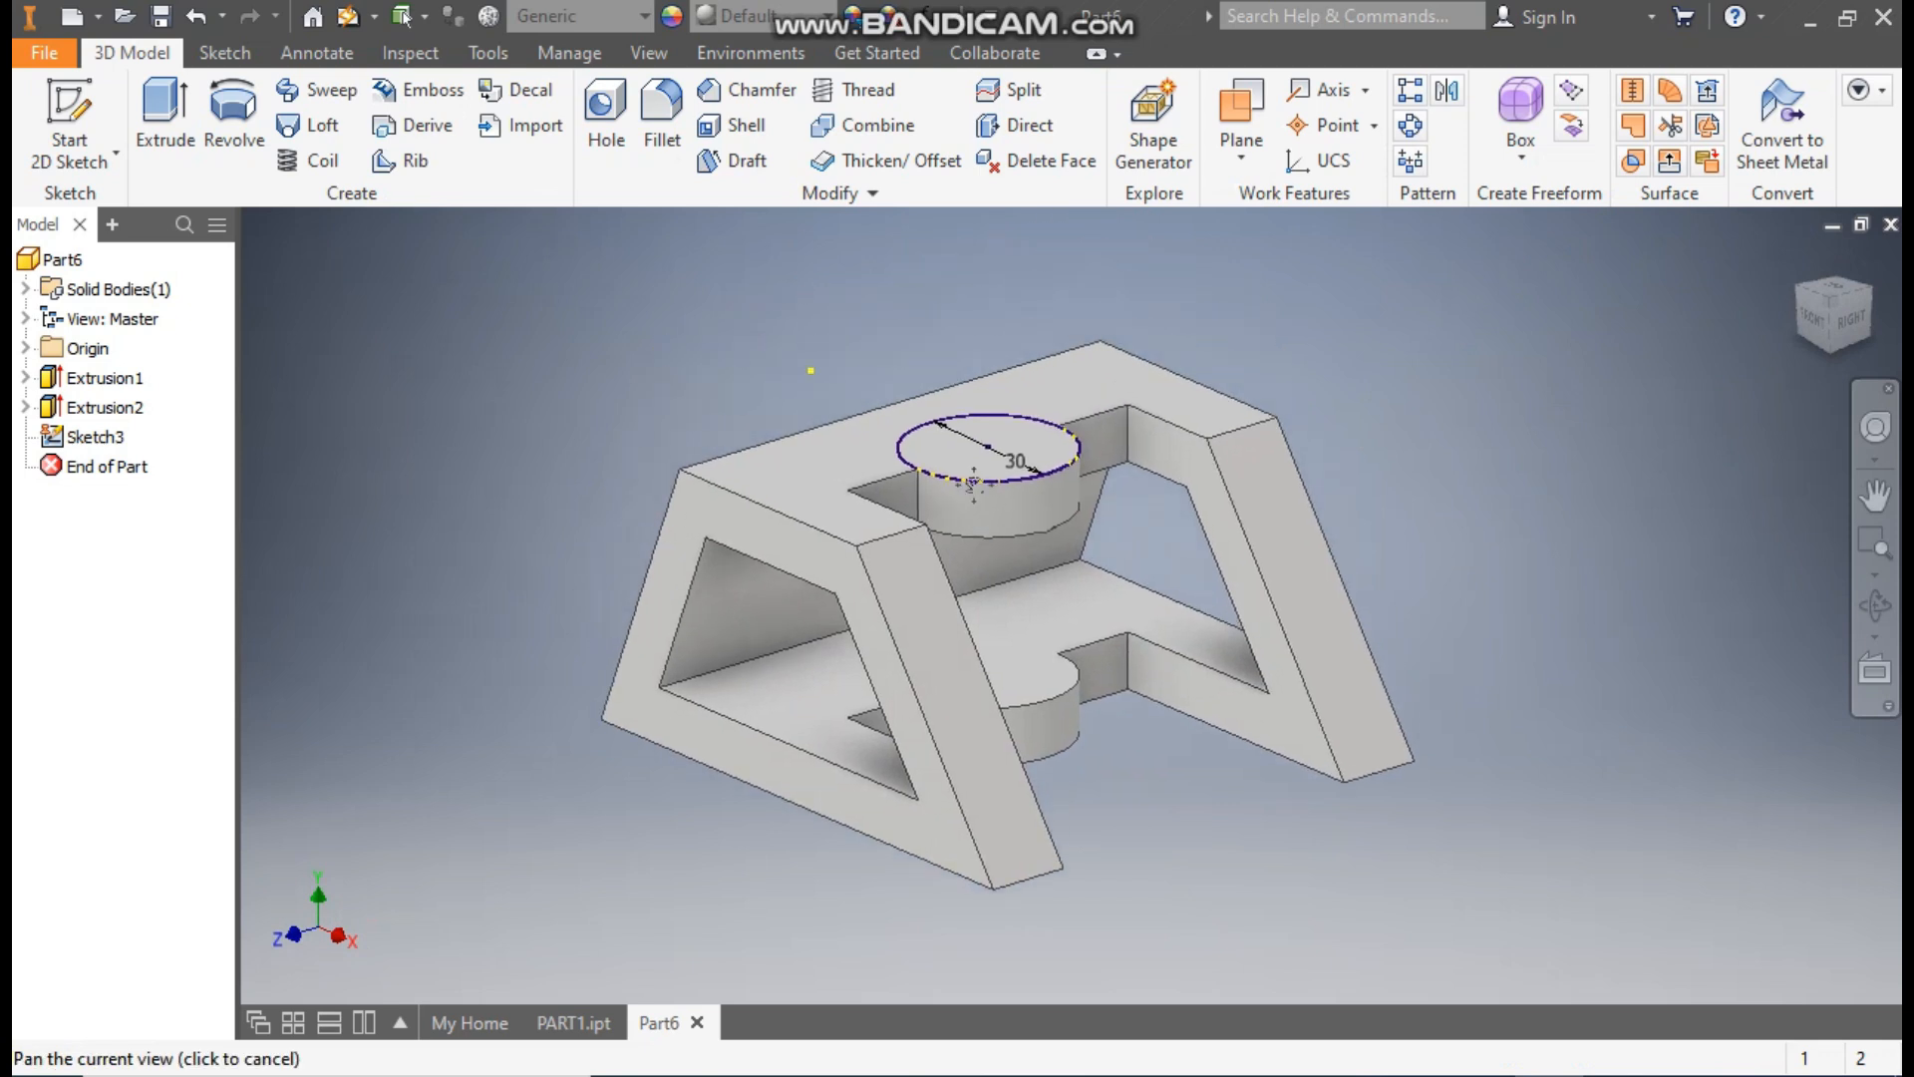
left_click(155, 105)
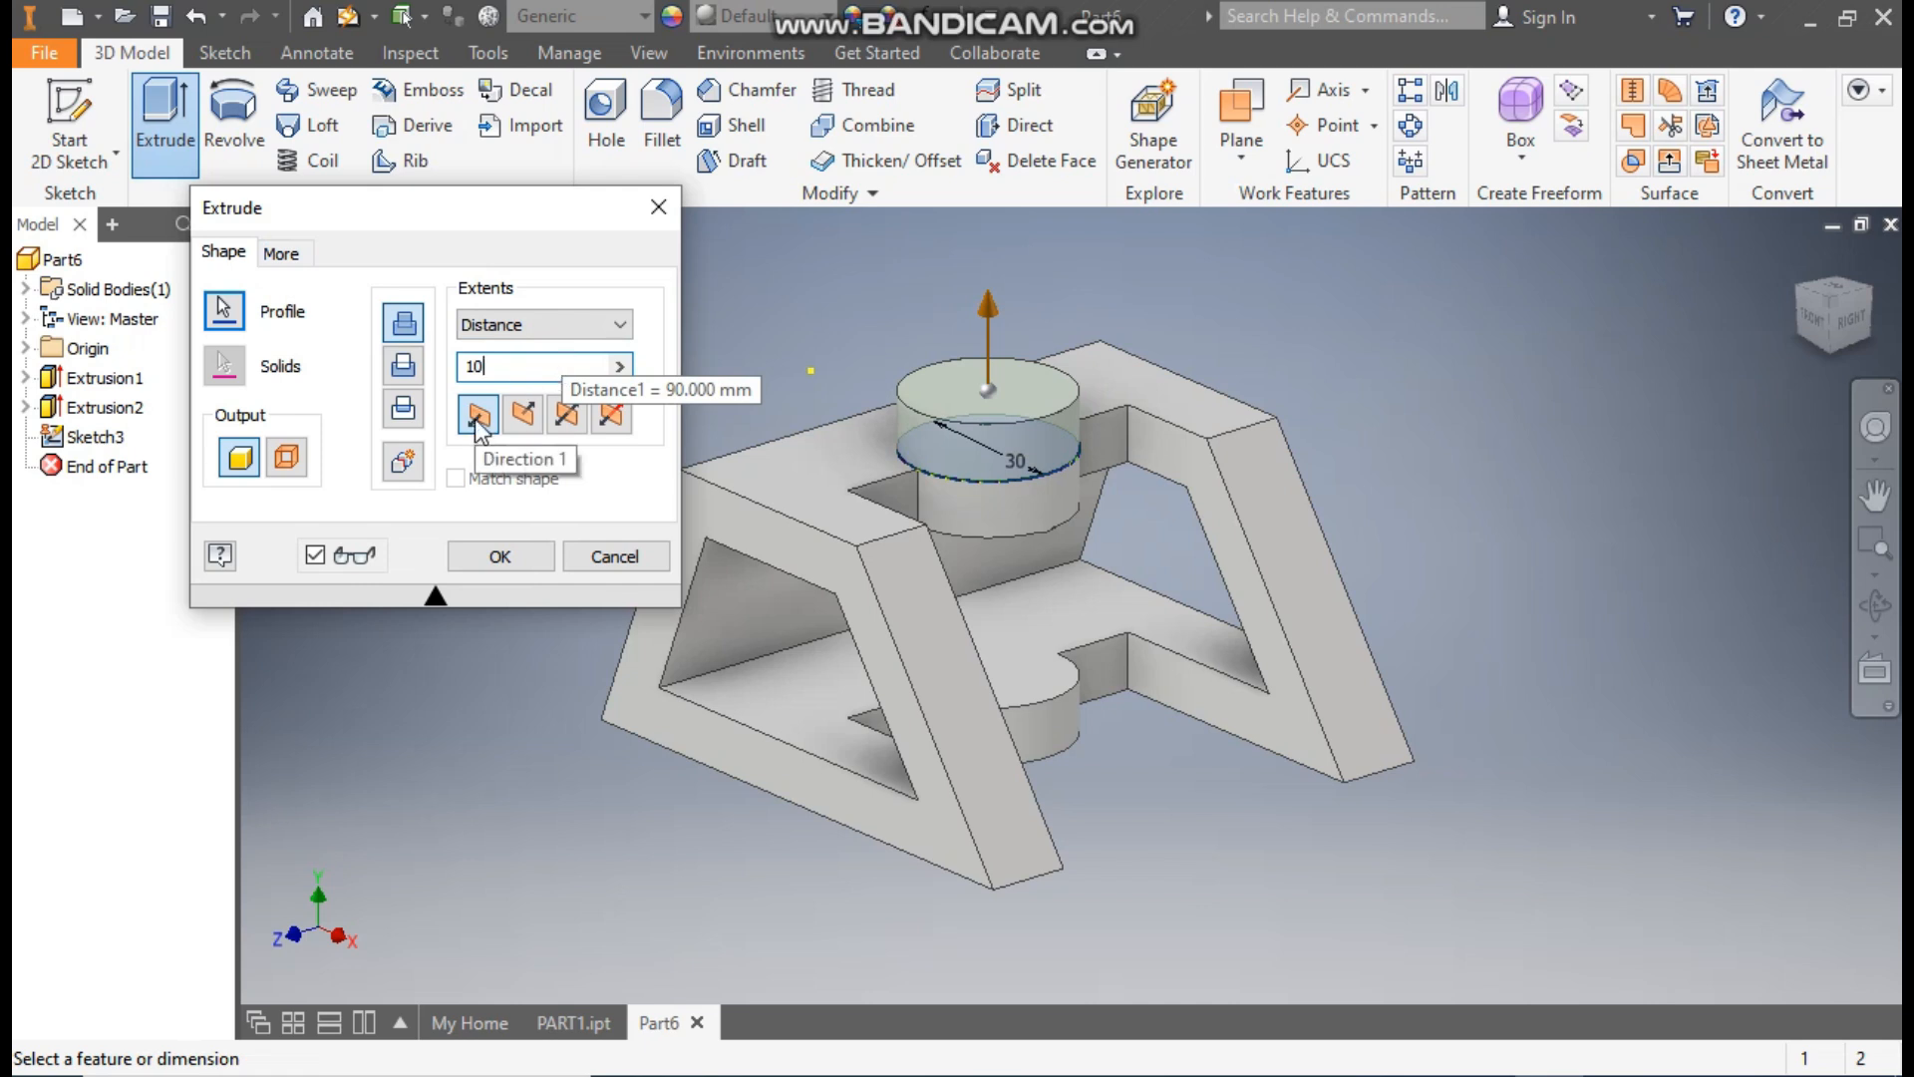
left_click(506, 558)
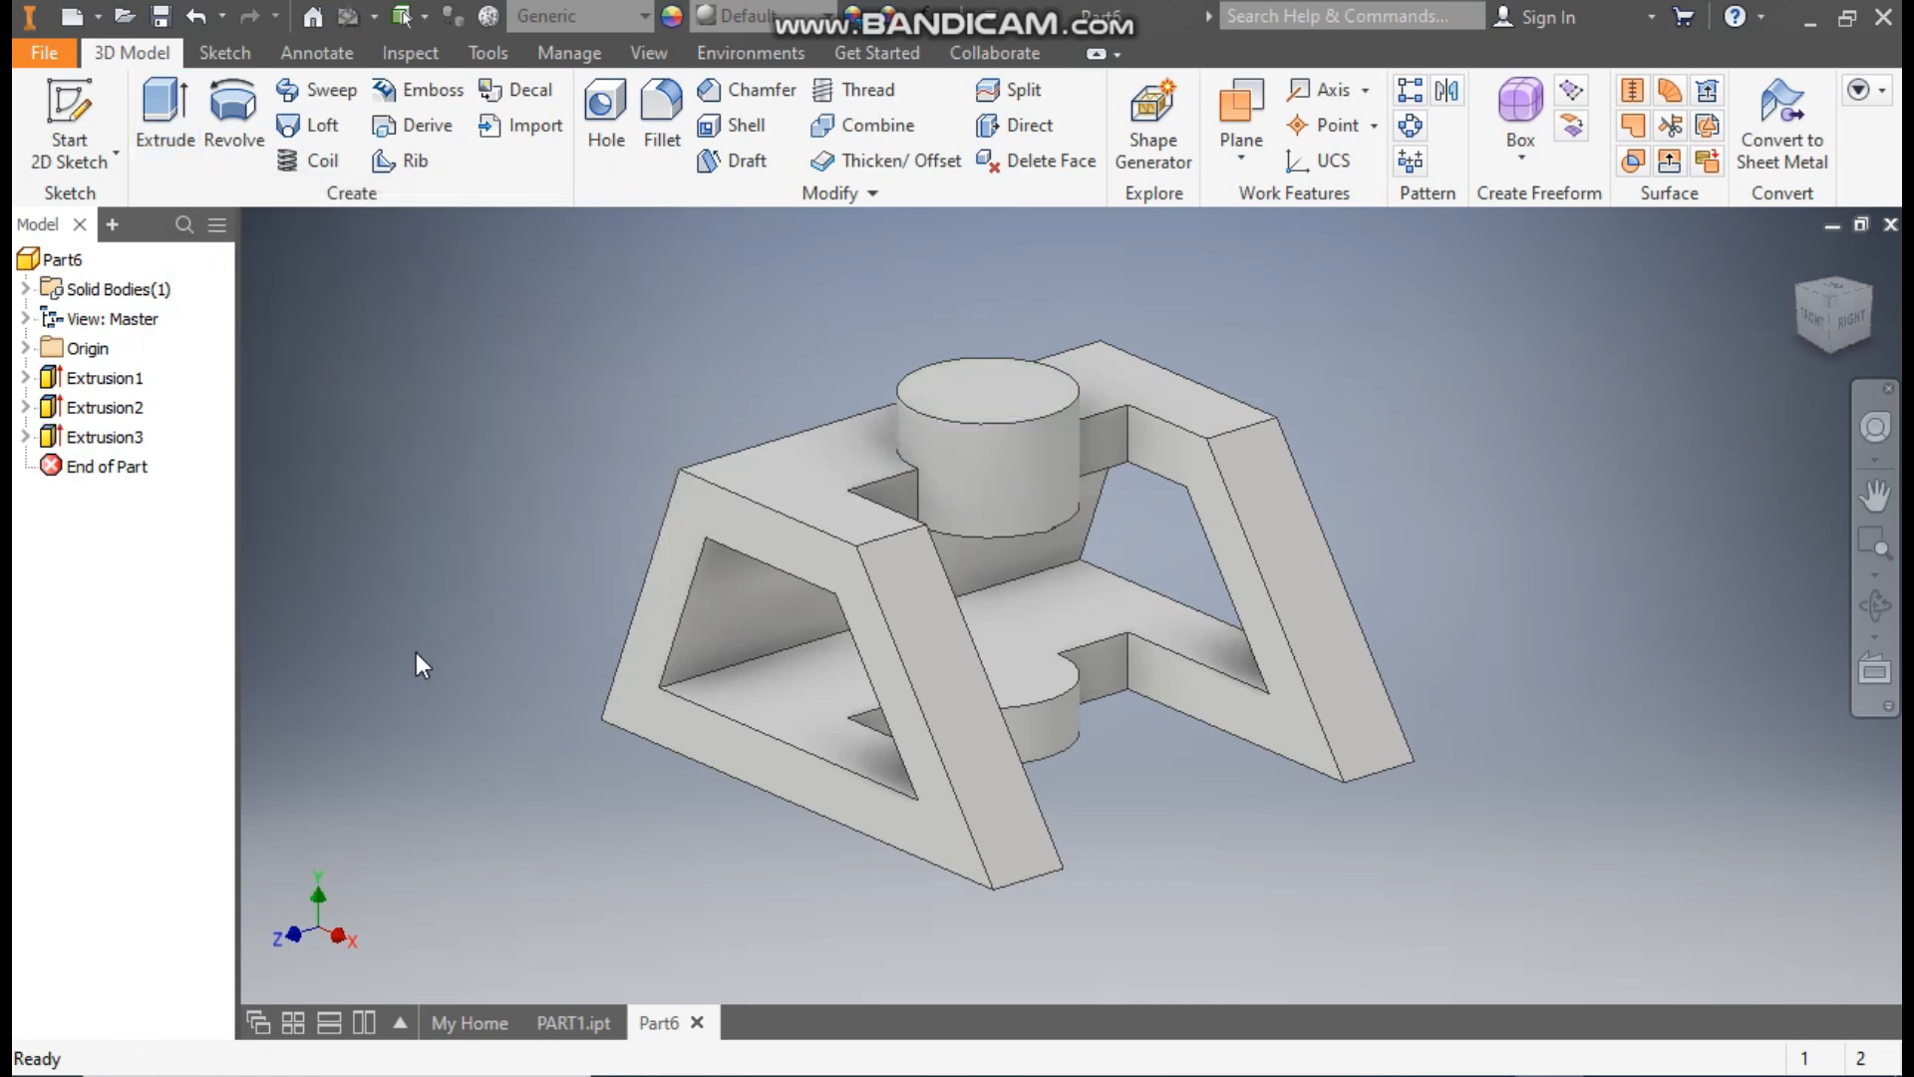
Start a sketch on the boss's top face and draw a 20 mm diameter circle concentric with the boss.
left_click(979, 399)
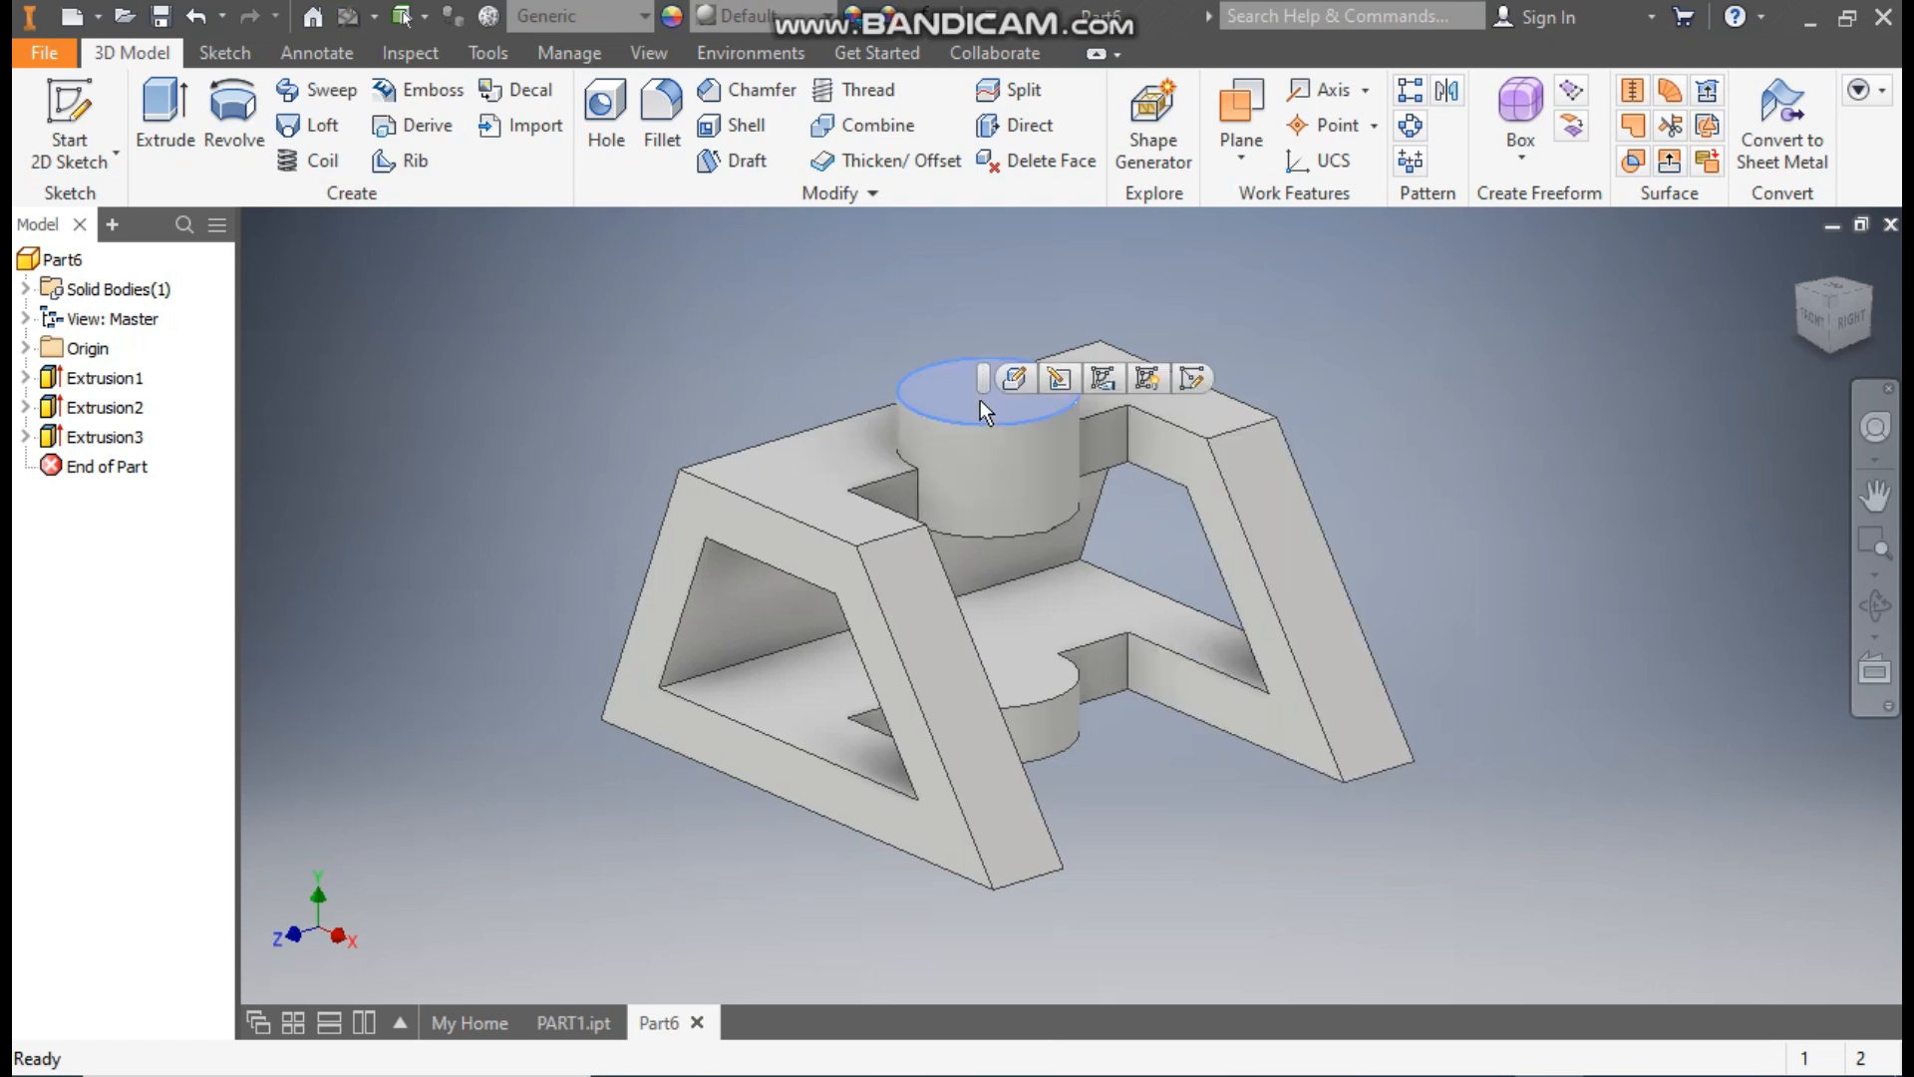
left_click(1165, 380)
middle_click_drag(1284, 680, 1169, 307)
left_click(235, 105)
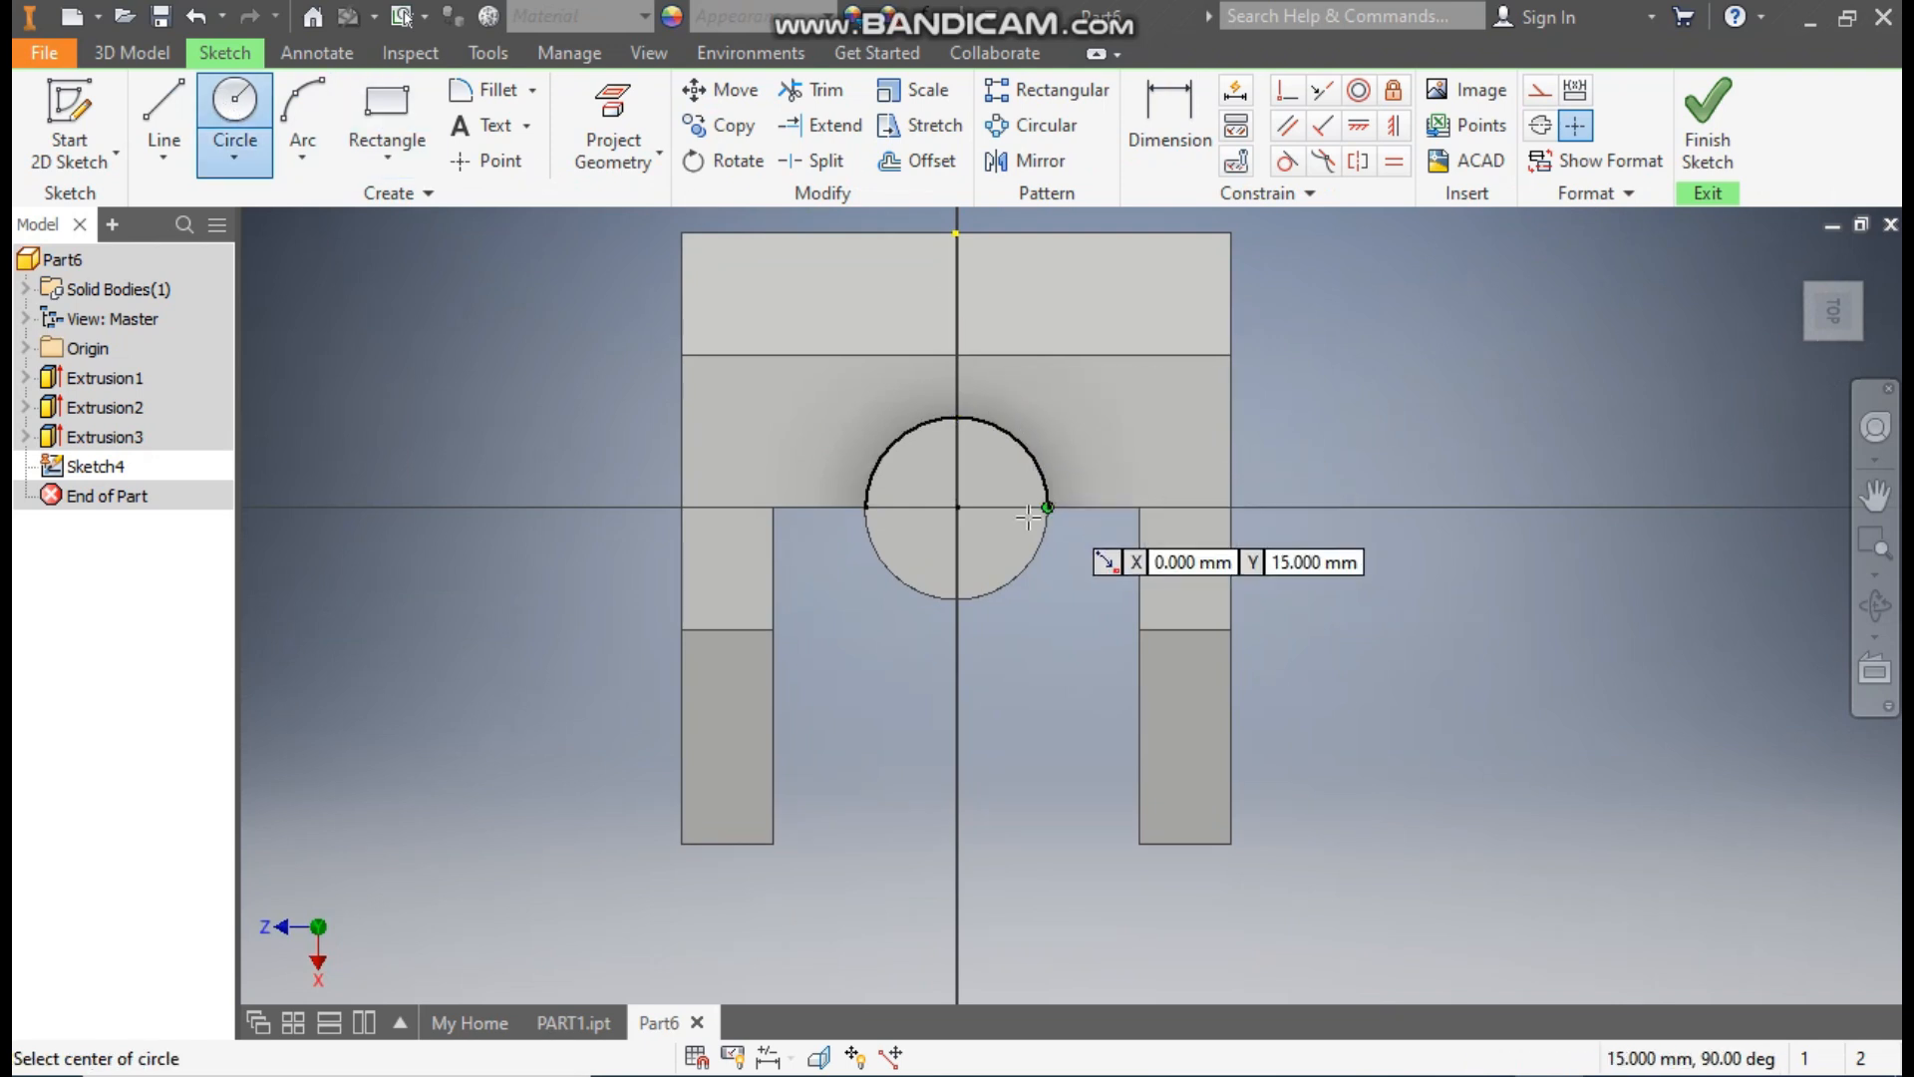
left_click(958, 507)
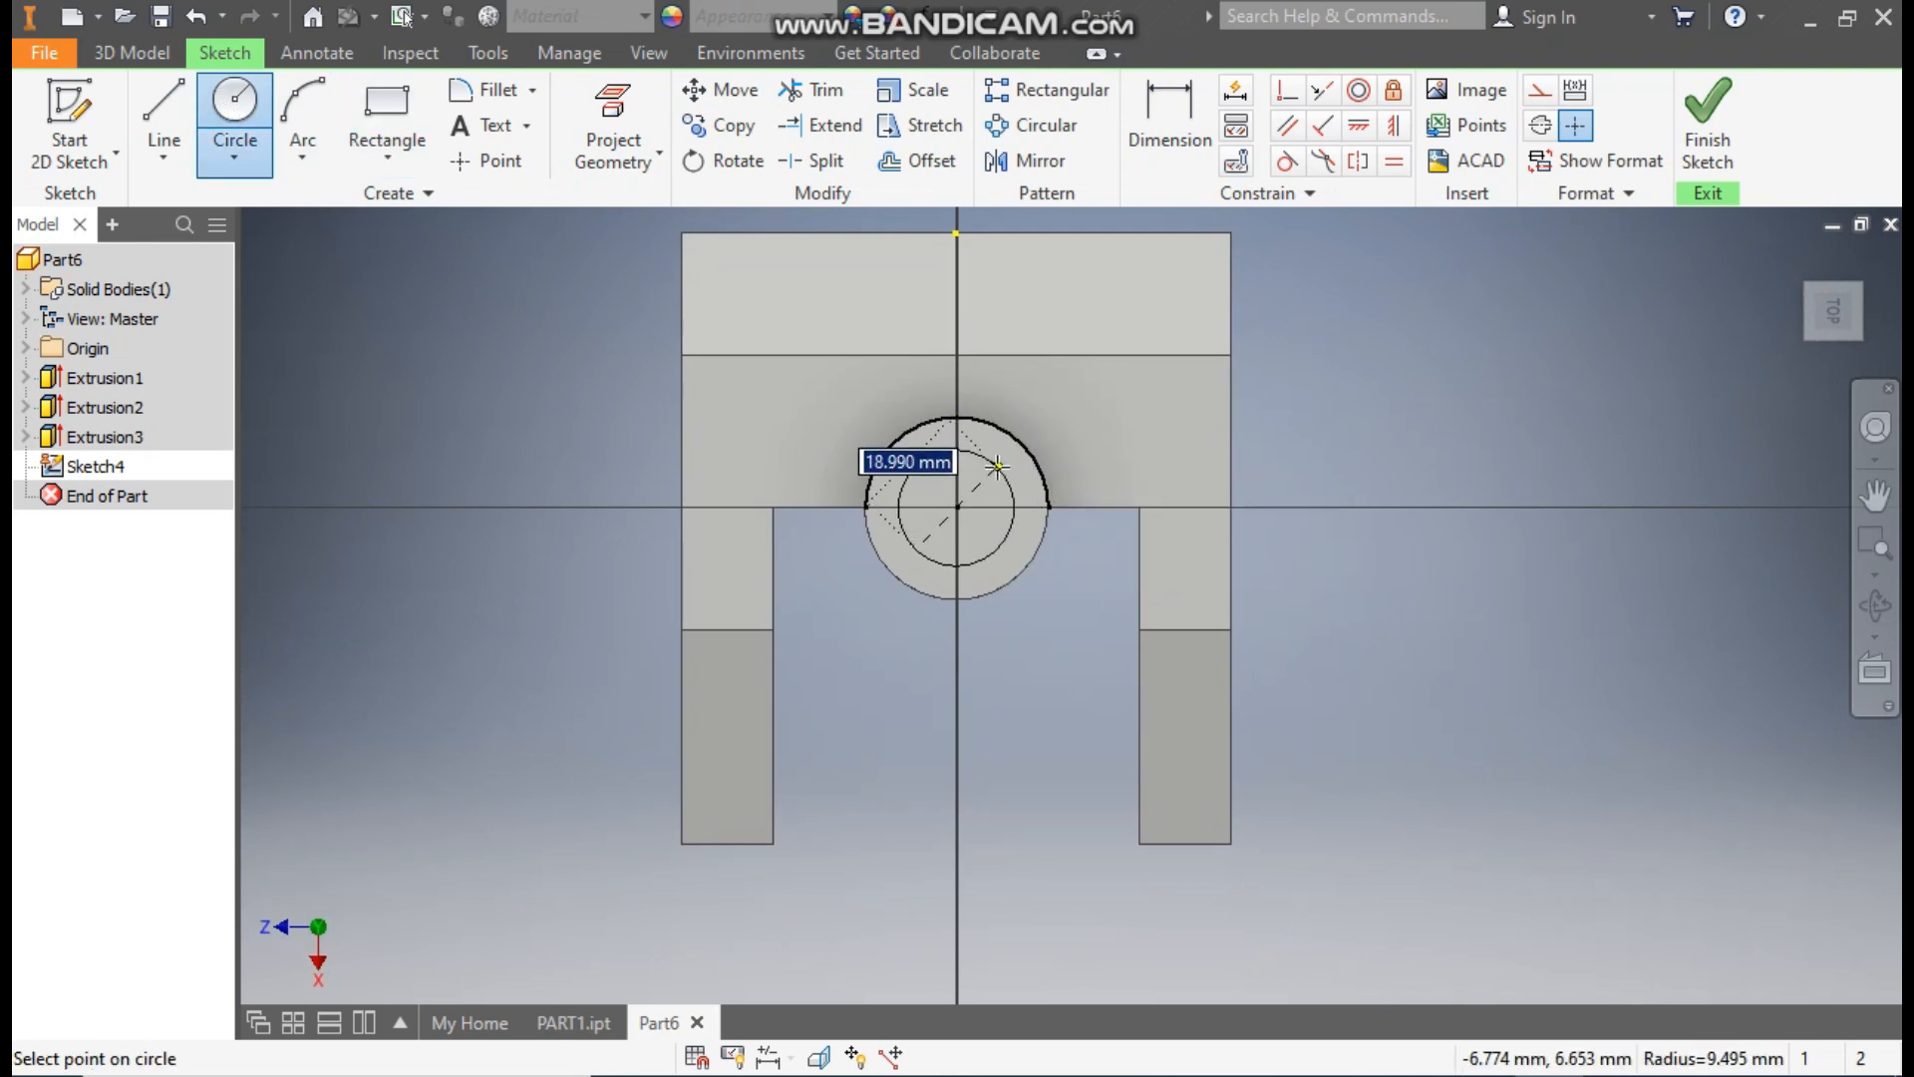
type("20")
key("Return")
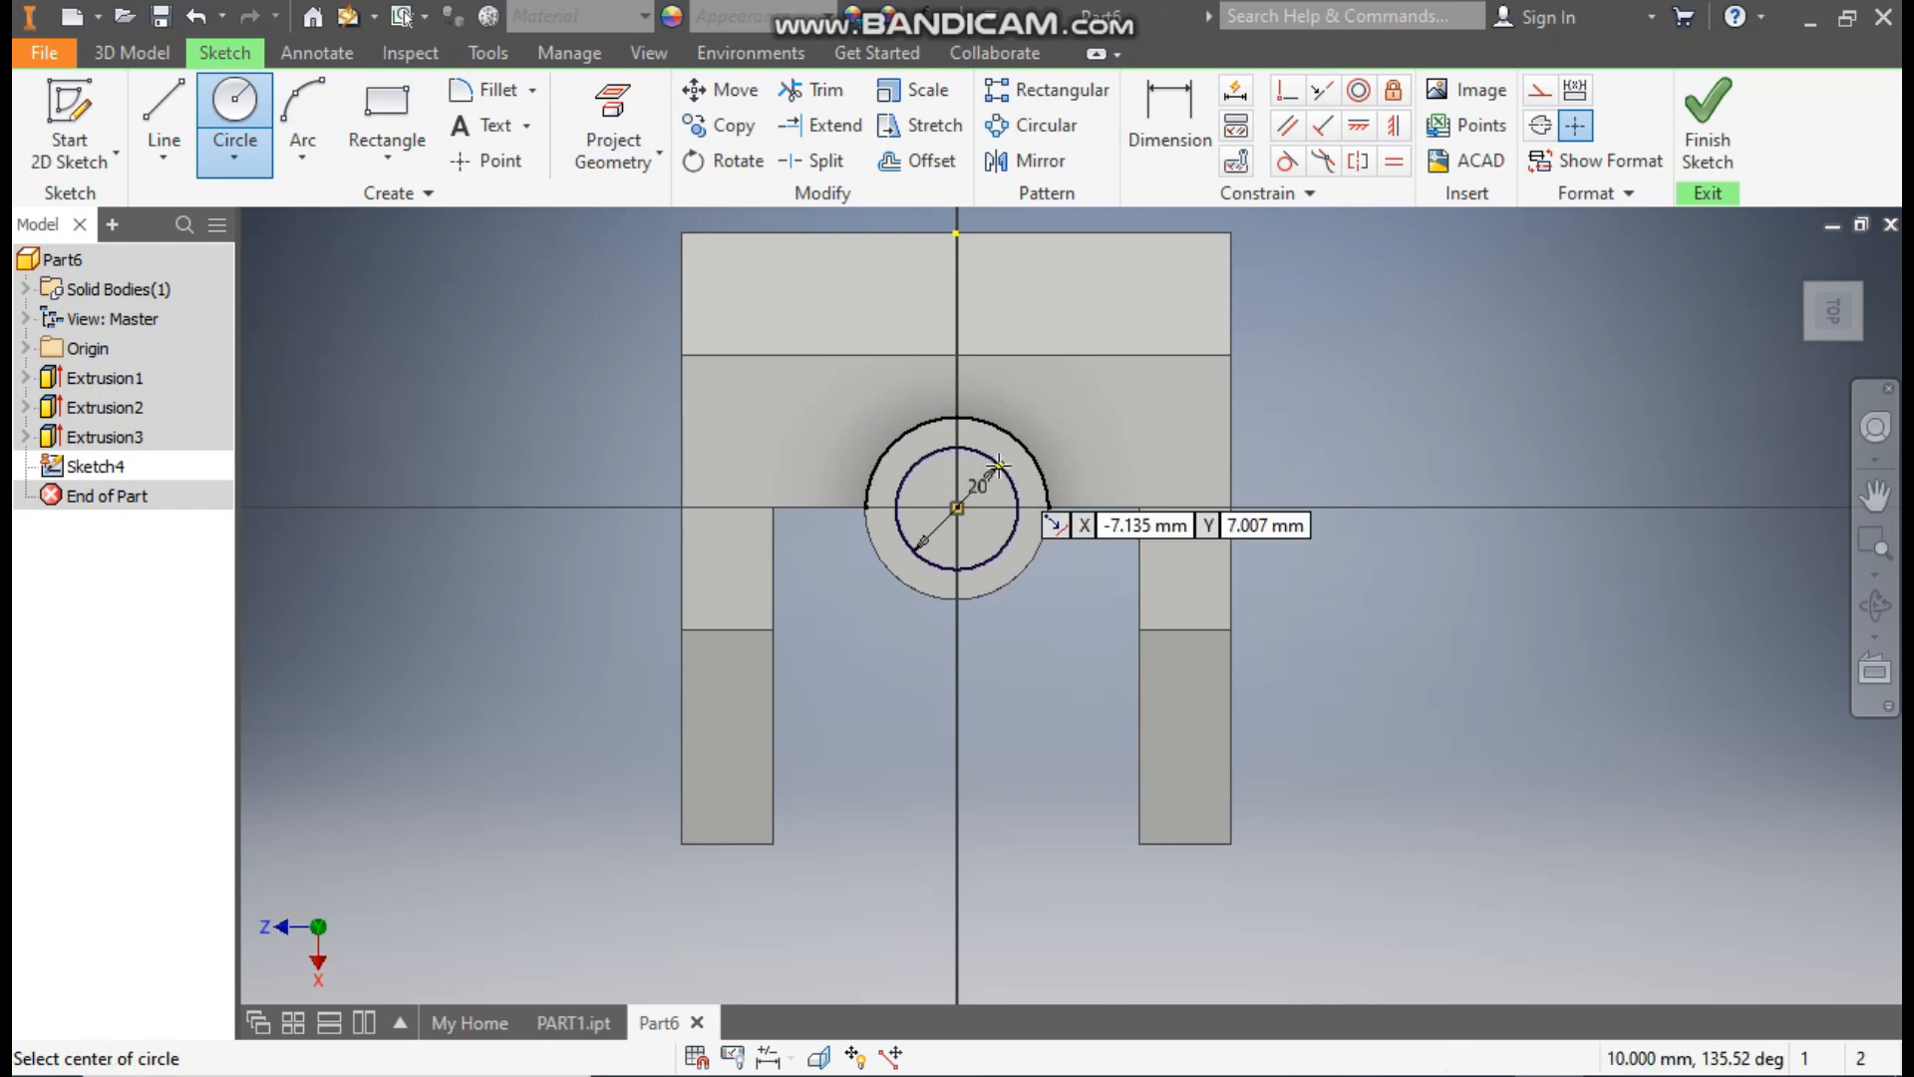
Finish the sketch and cut the circle downward through all, boring the boss and the lower rounded tab.
left_click(1706, 118)
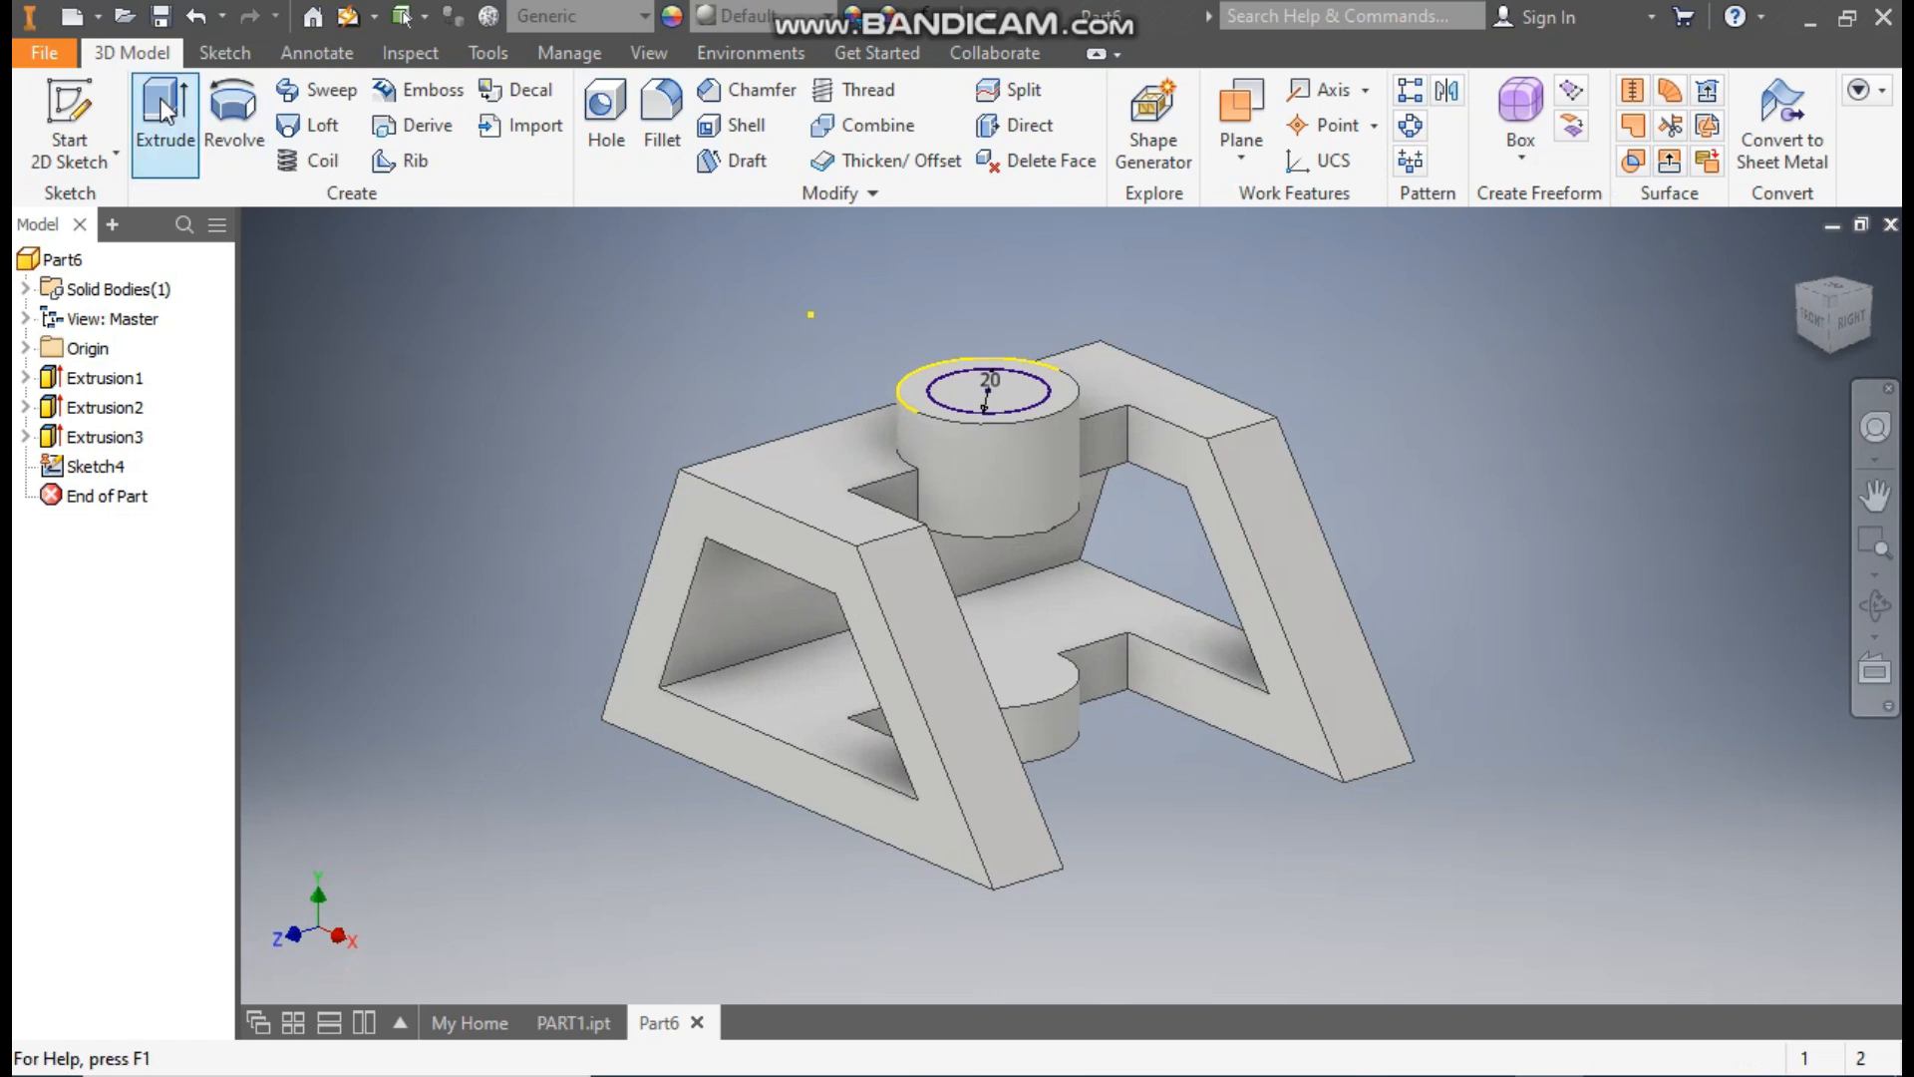
left_click(164, 110)
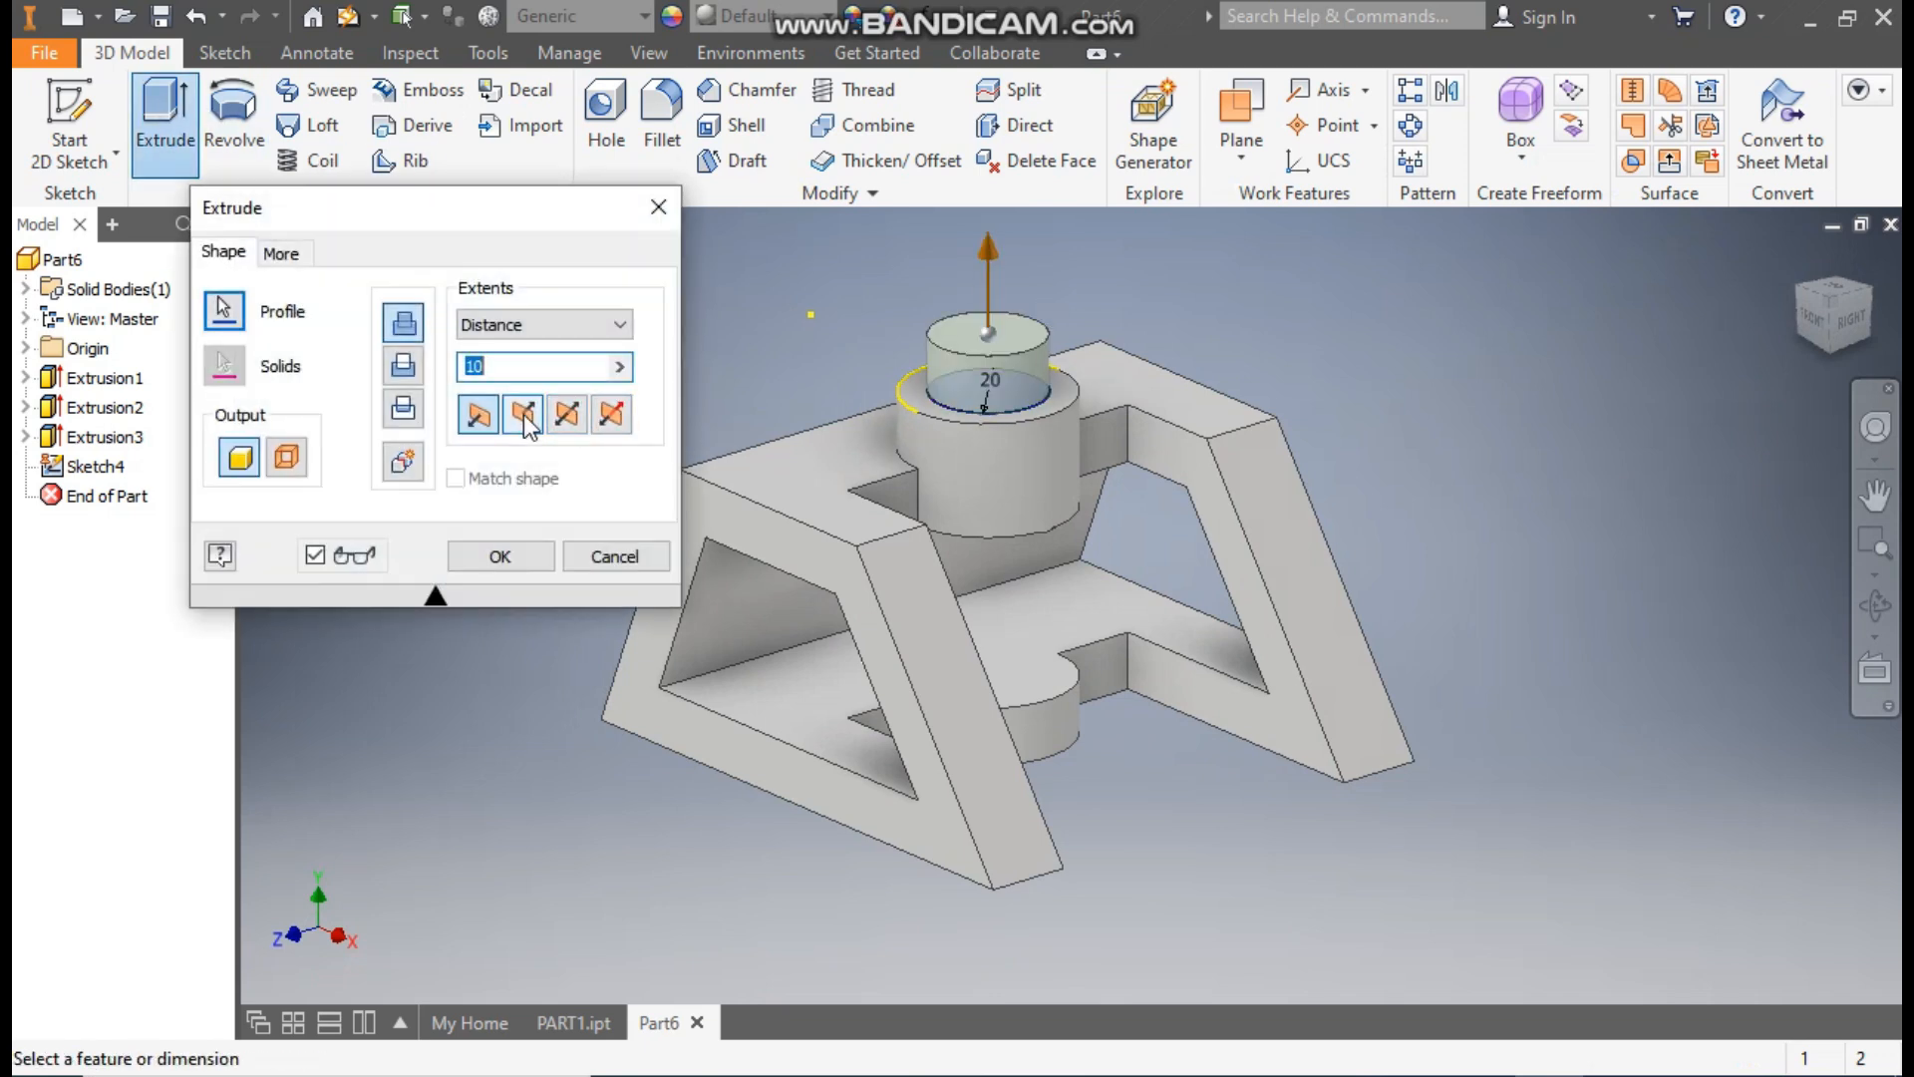
left_click(525, 417)
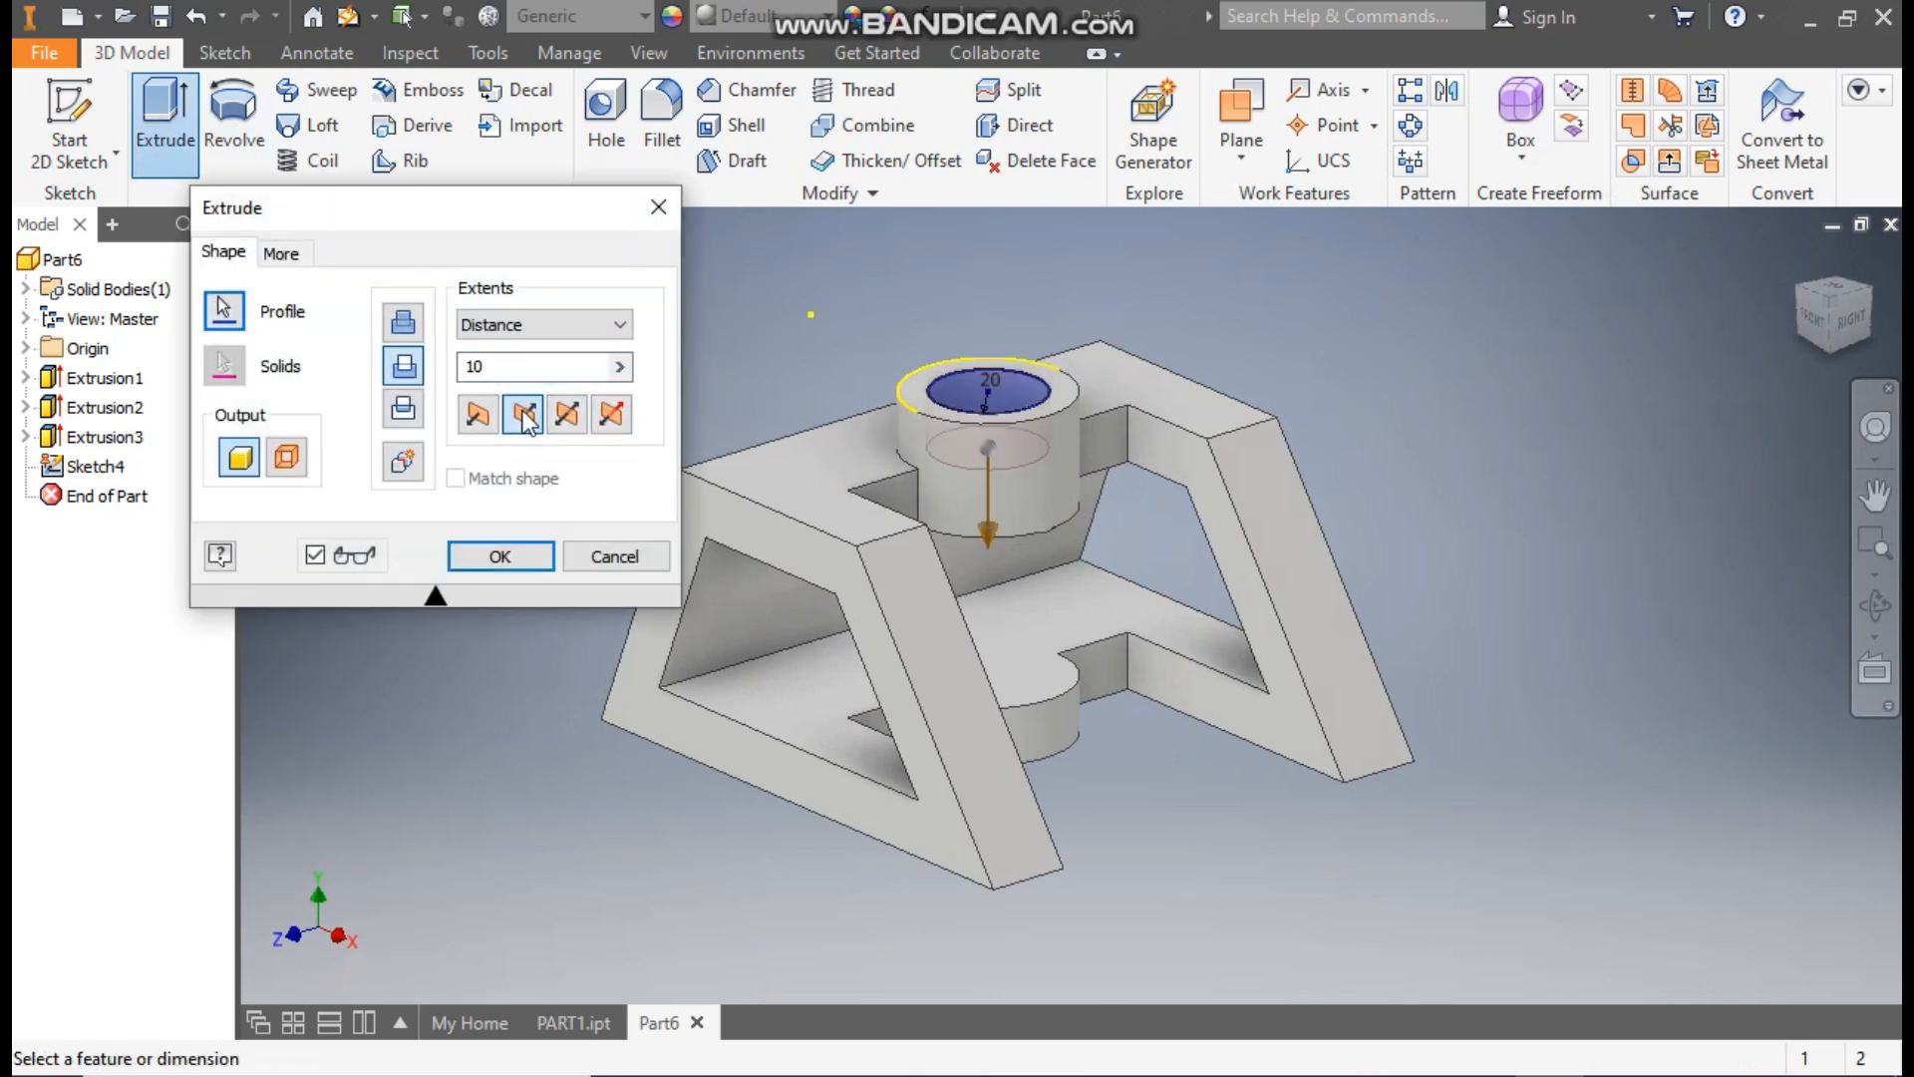
left_click(517, 321)
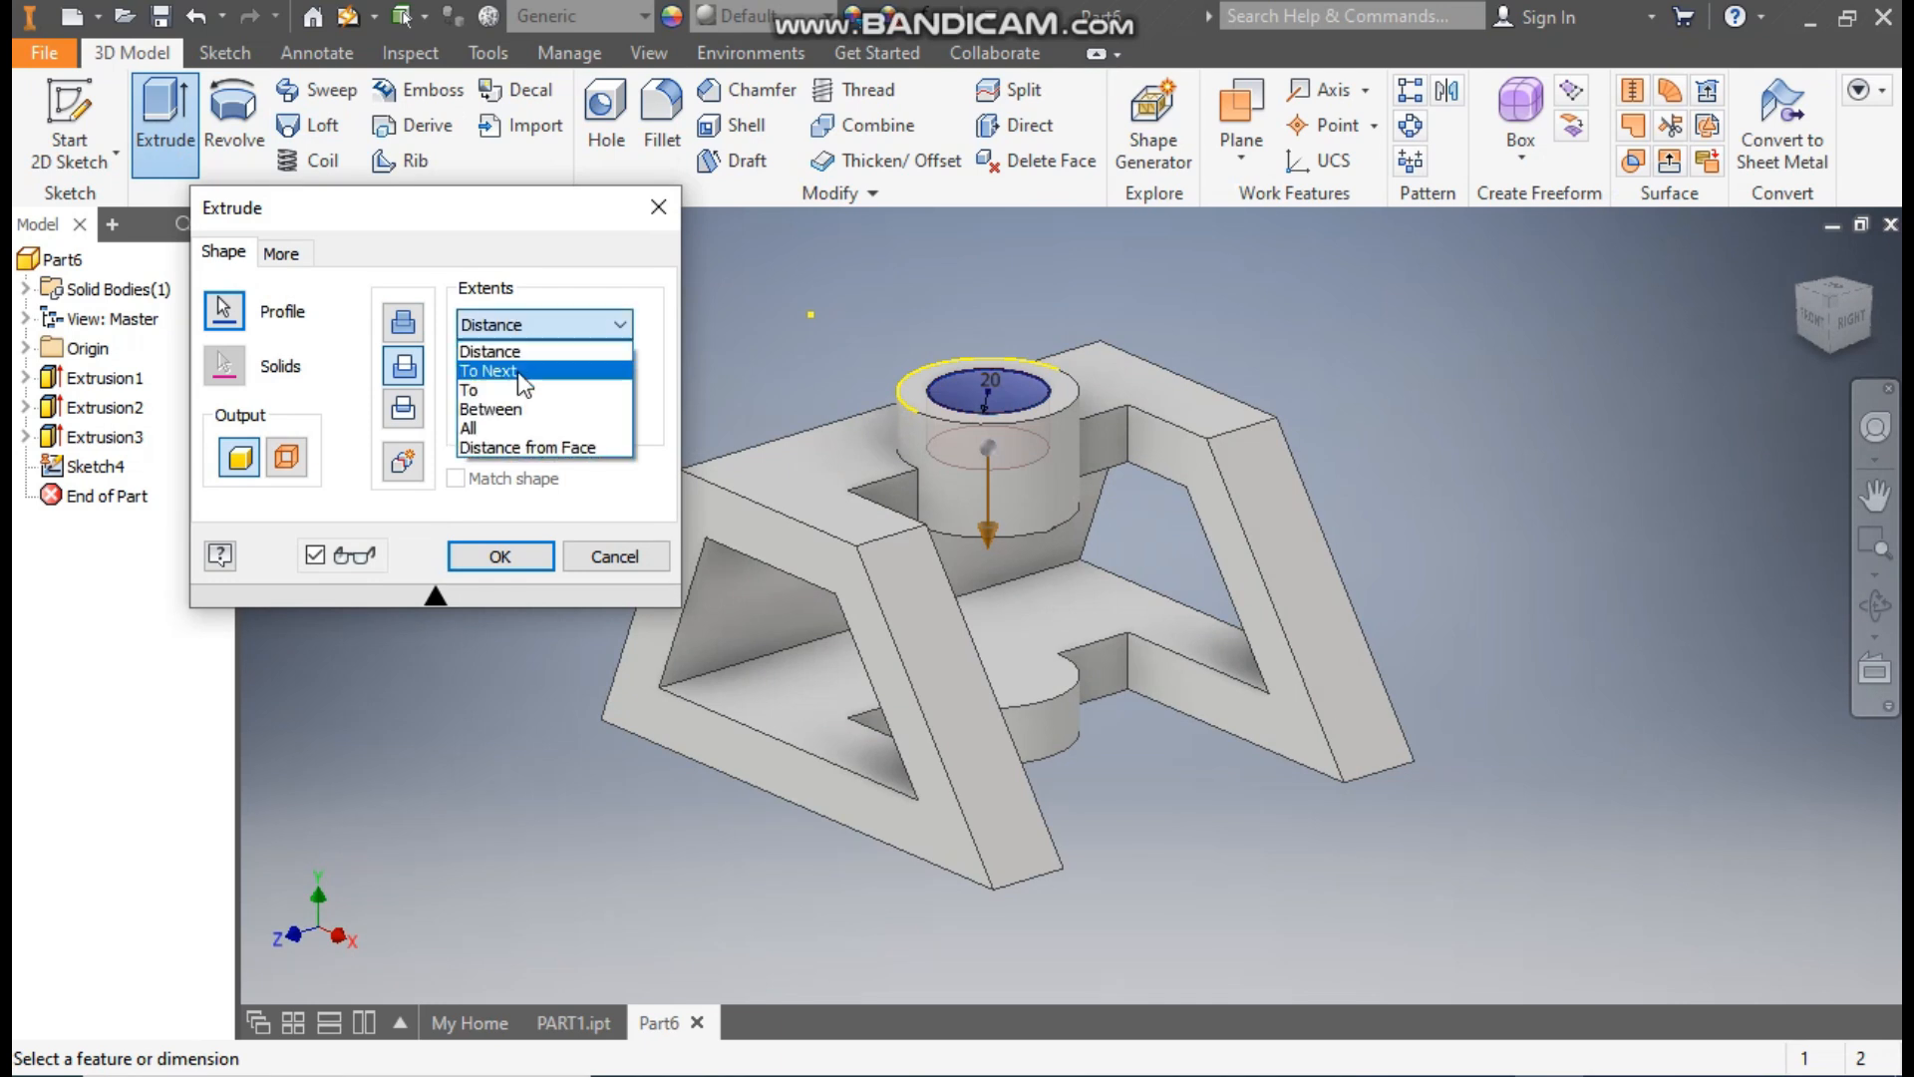
left_click(502, 426)
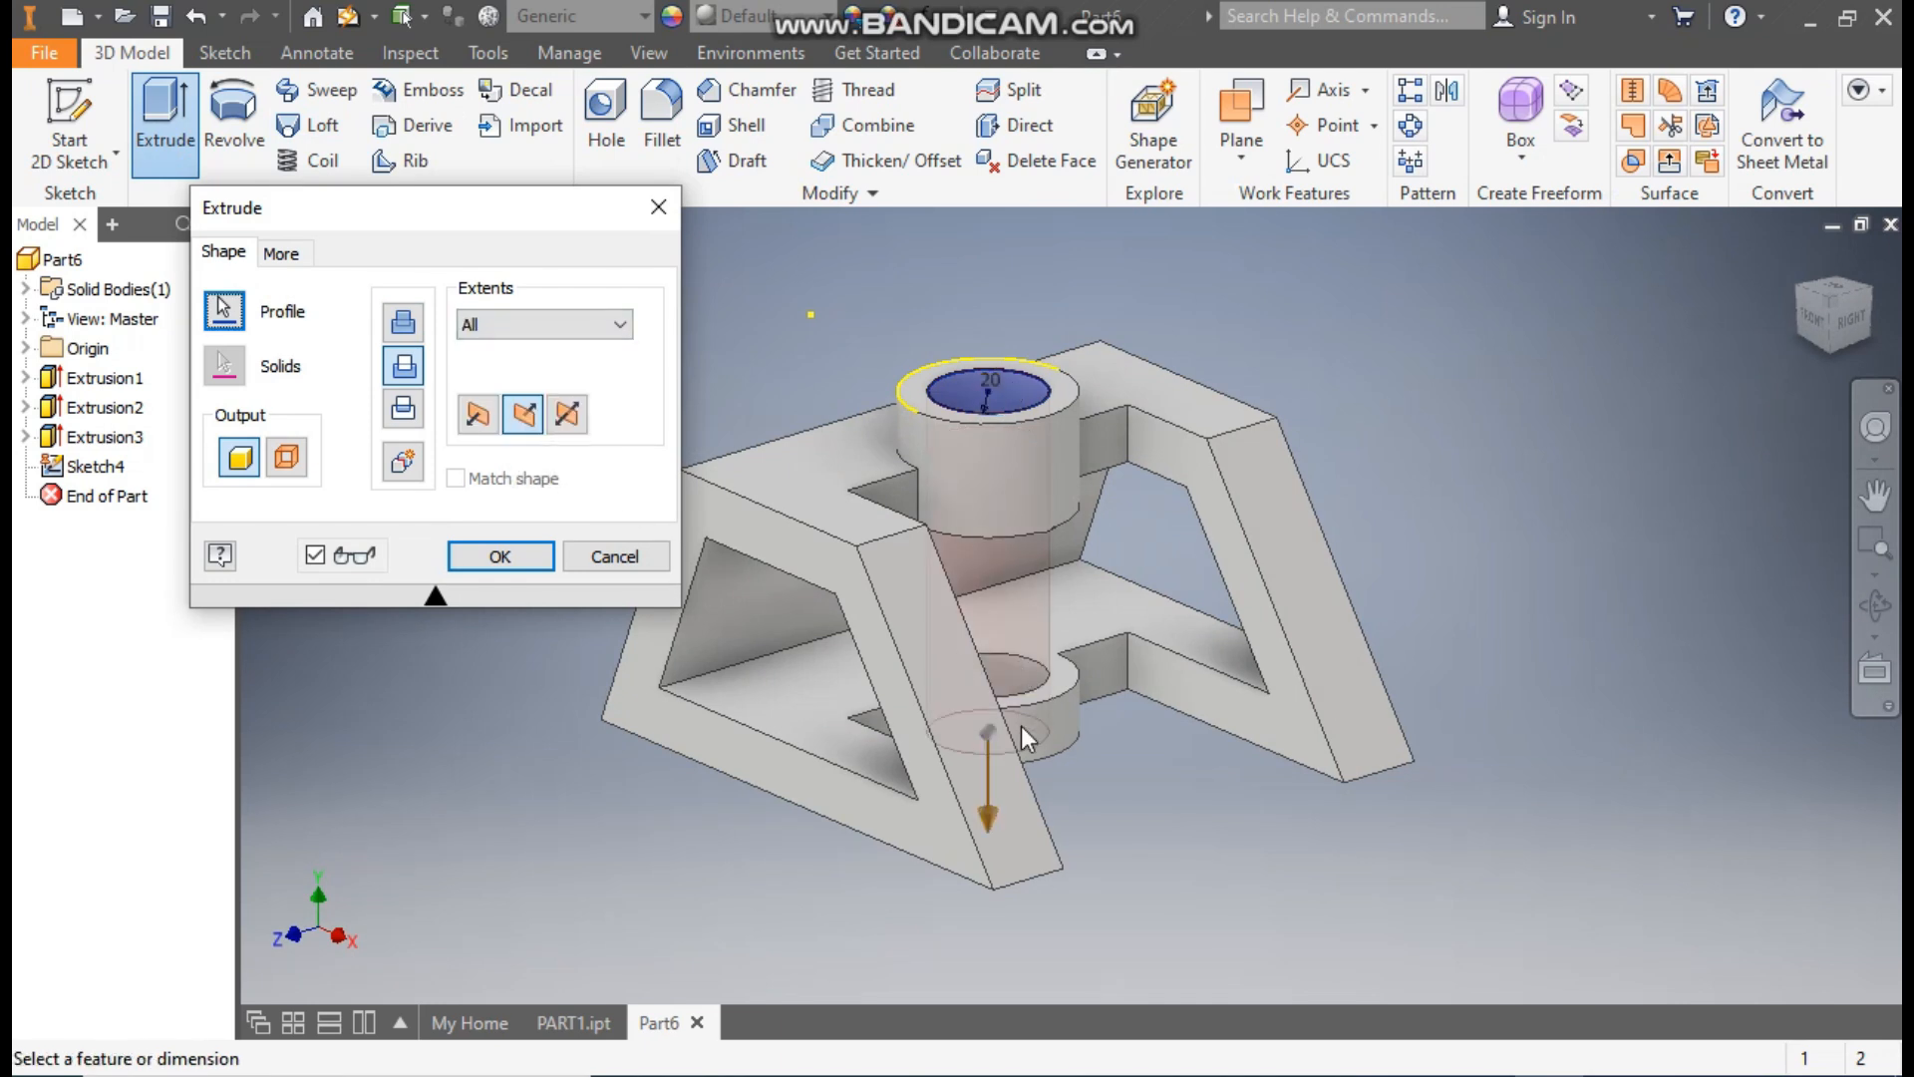
left_click(514, 556)
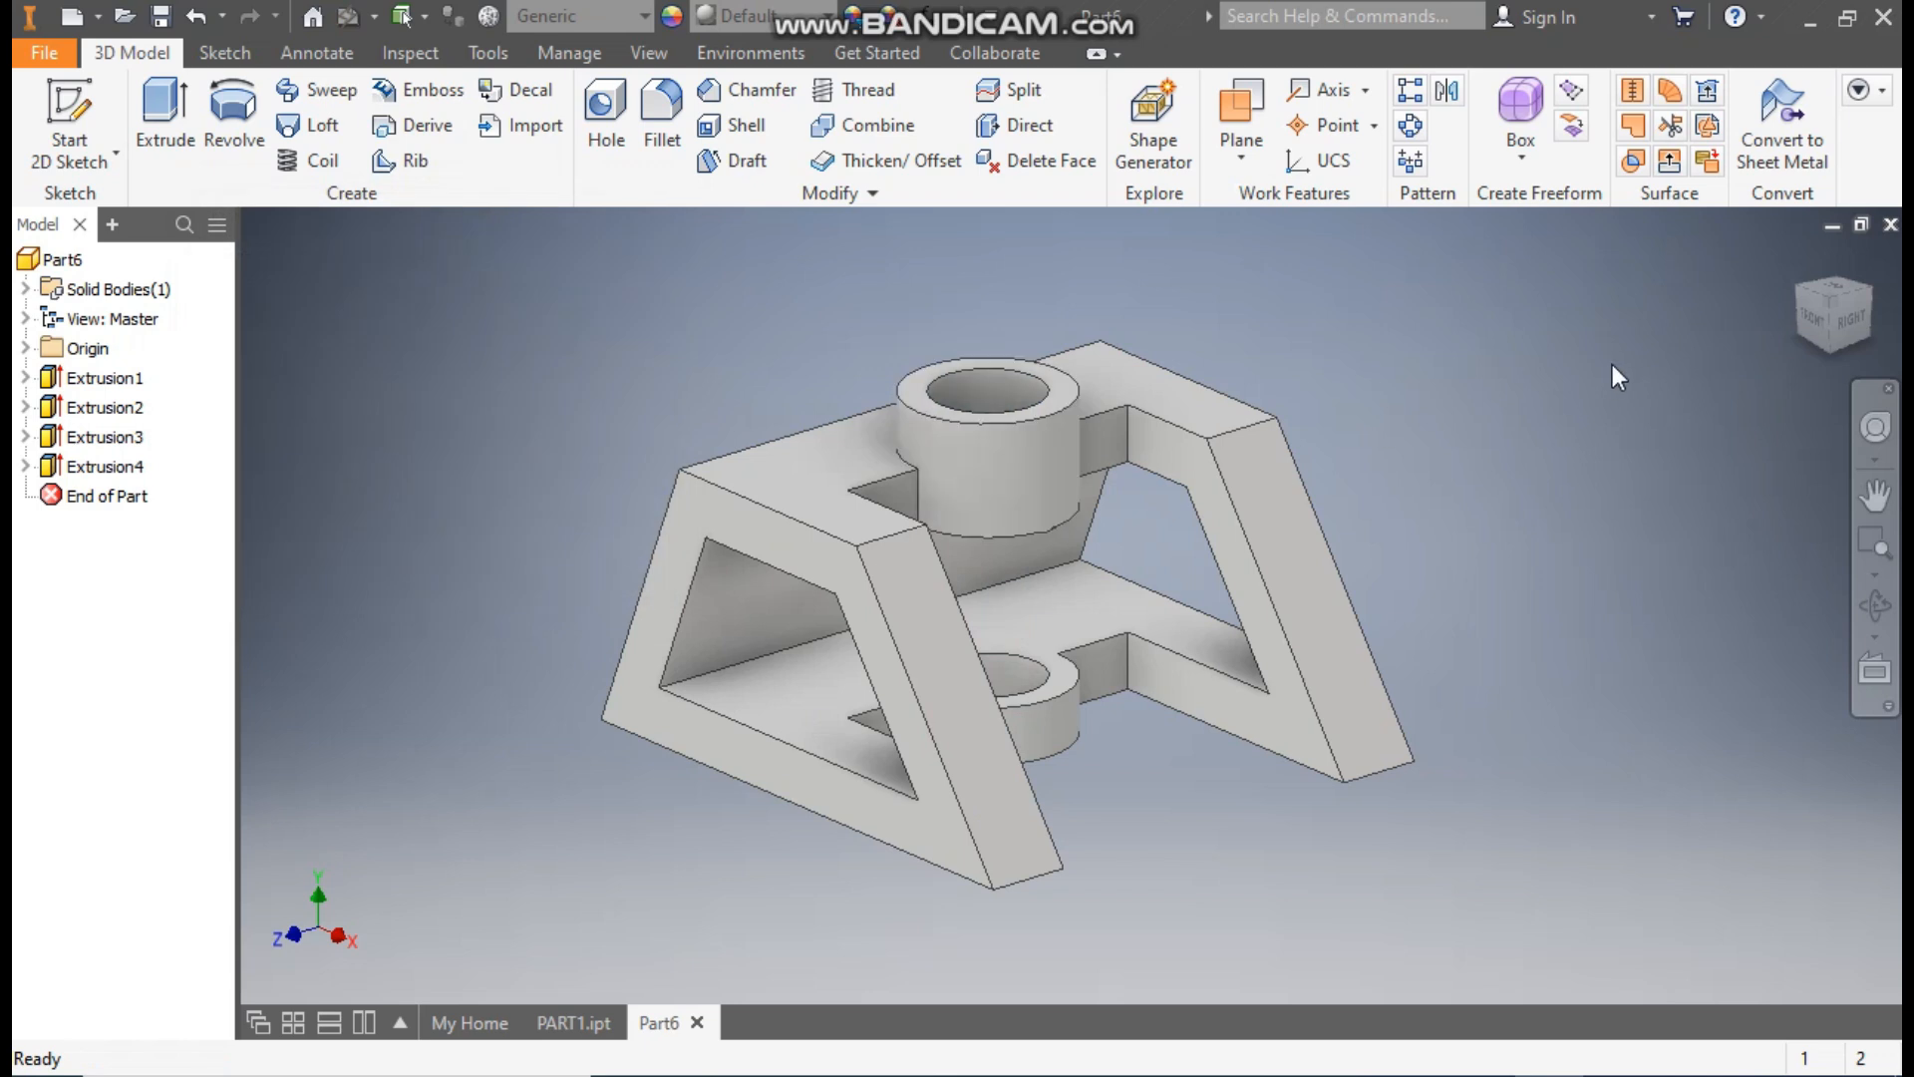
Show the part in the home view and set its appearance to Canary.
left_click(1800, 261)
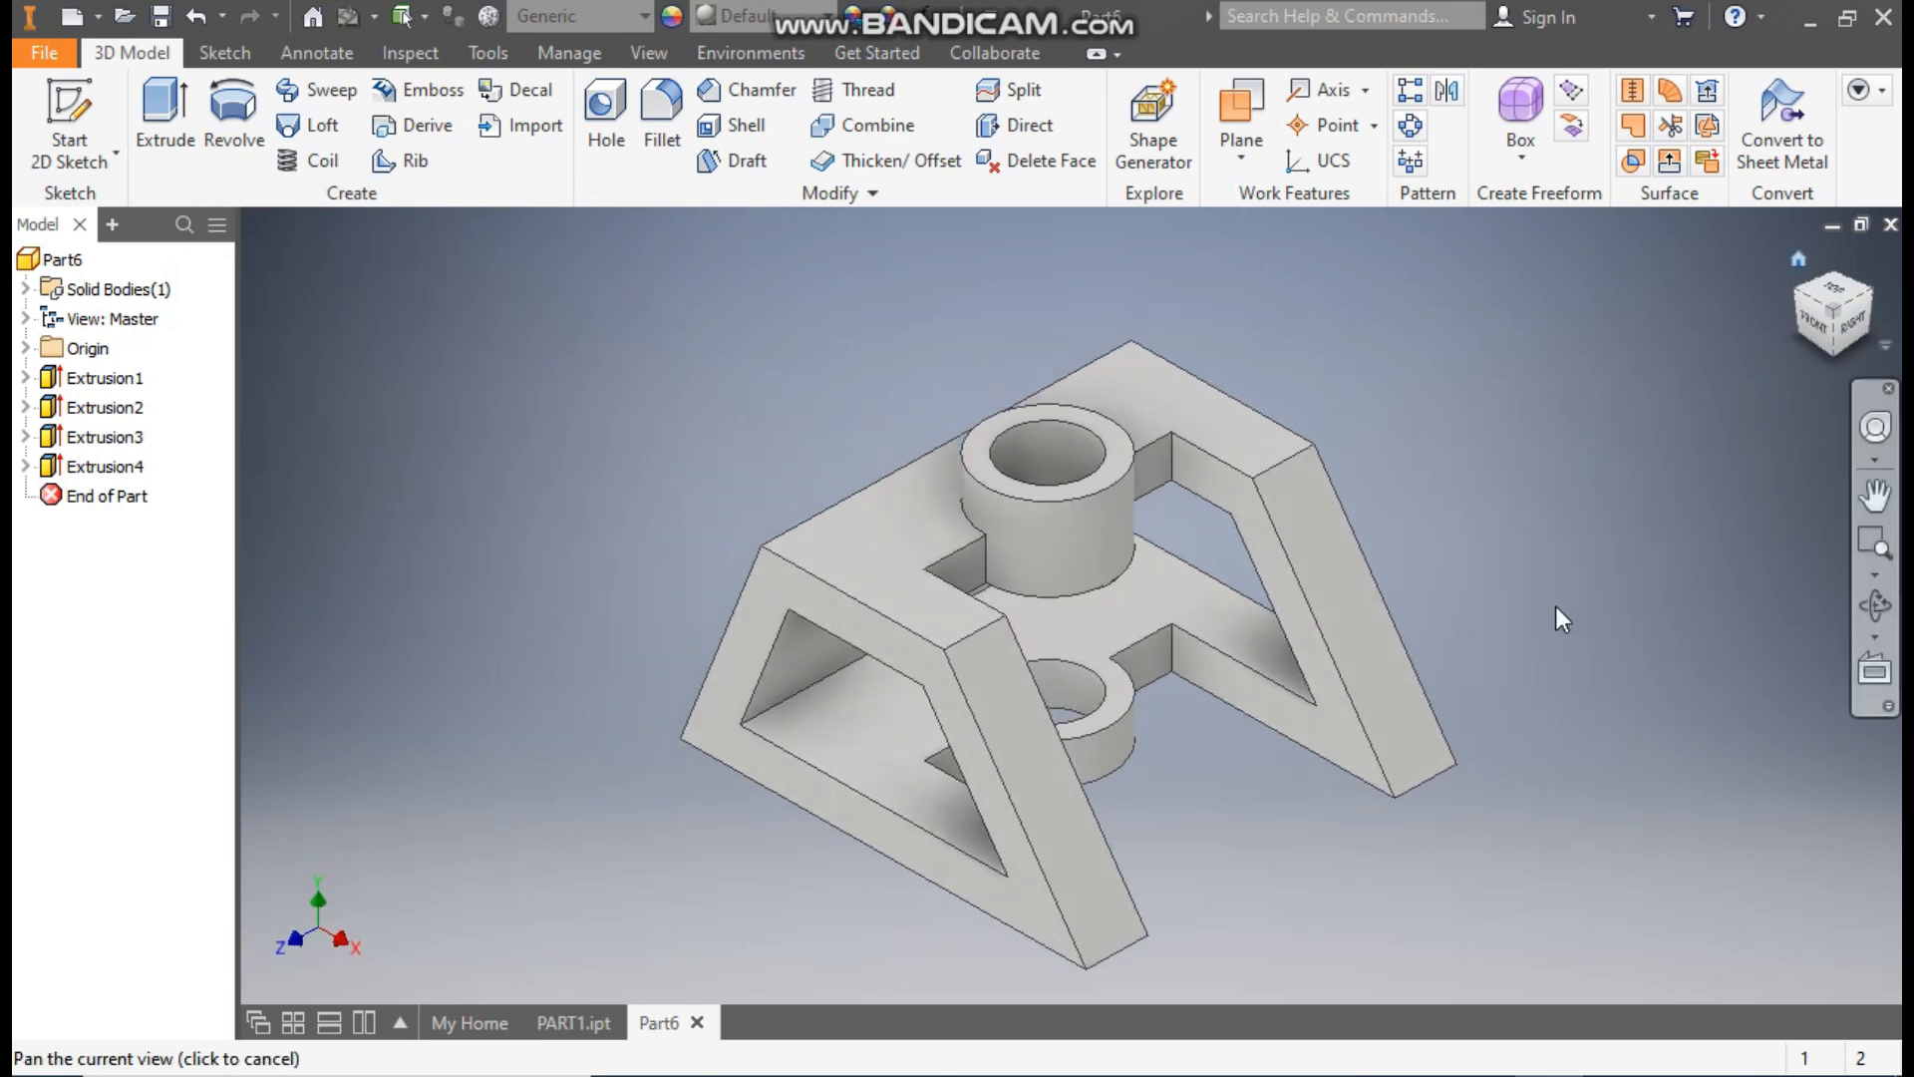
middle_click_drag(1554, 620, 1552, 547)
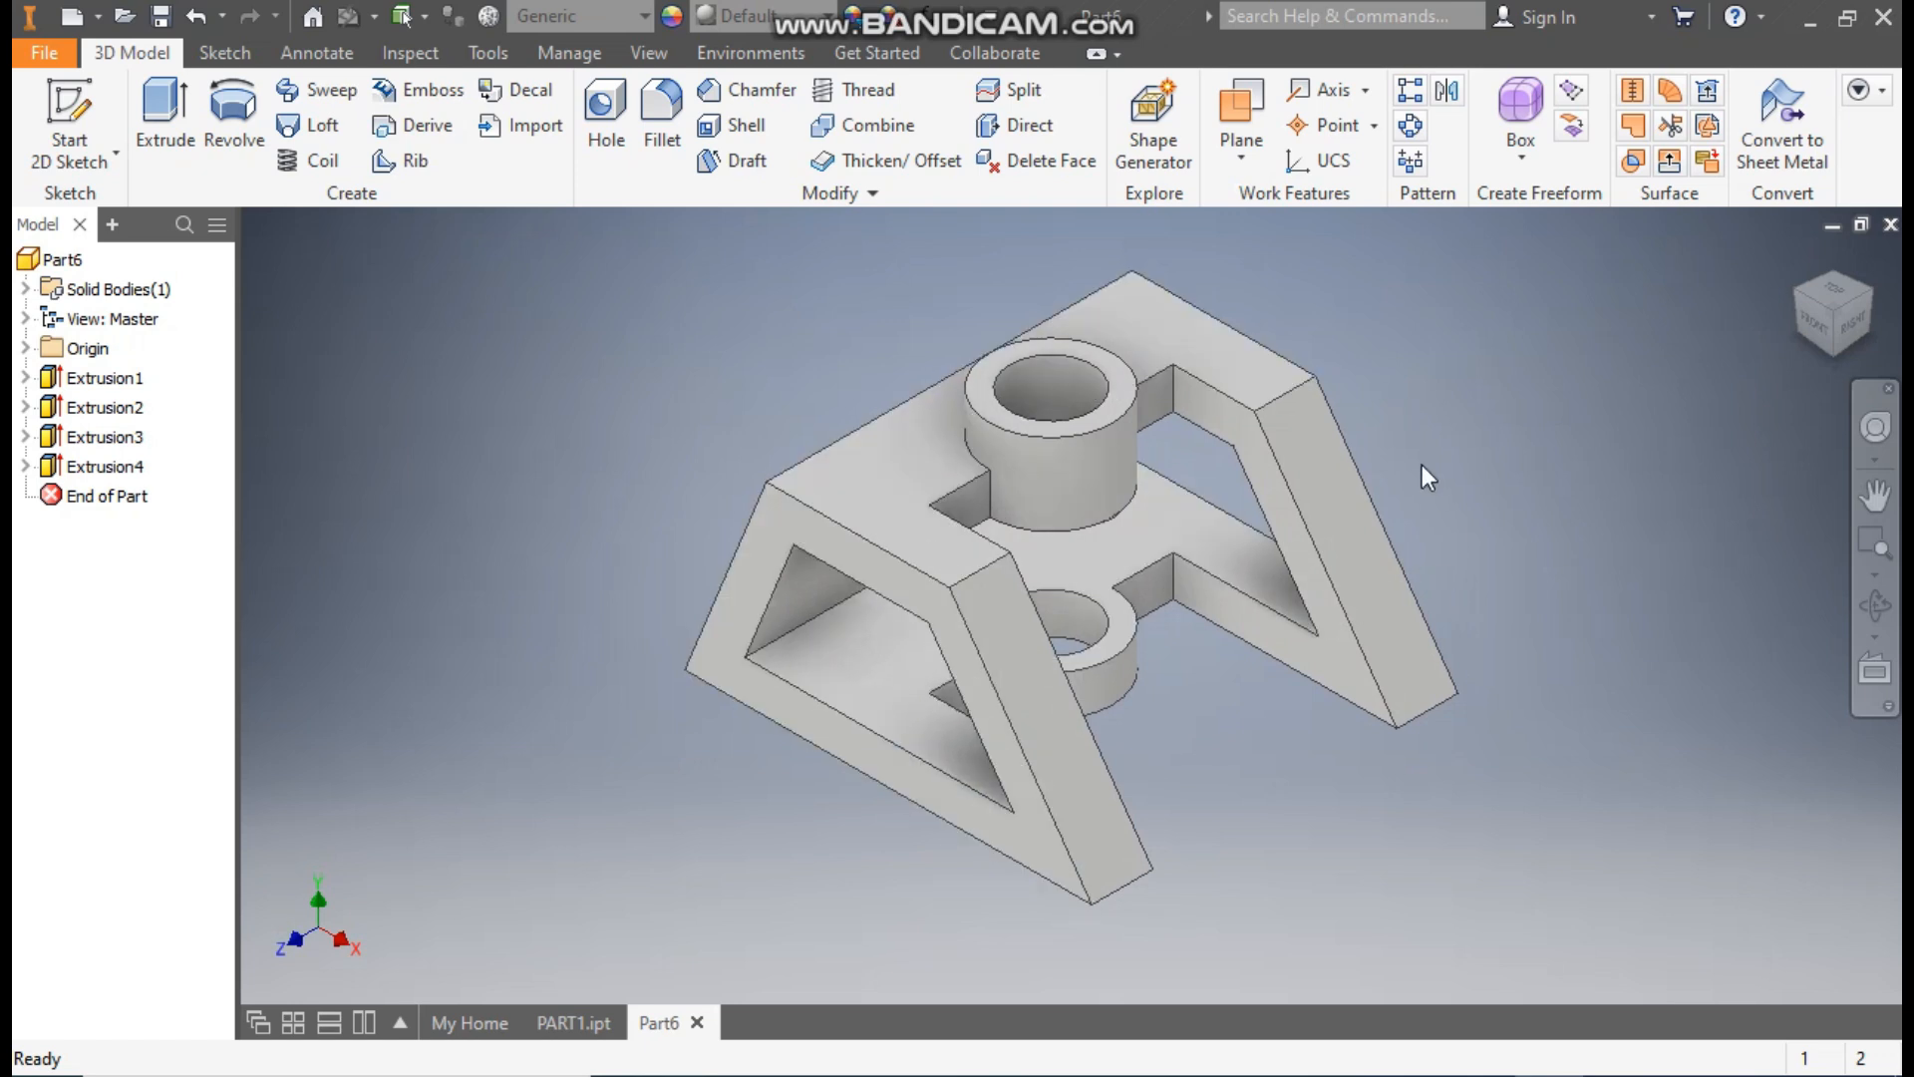
left_click(763, 16)
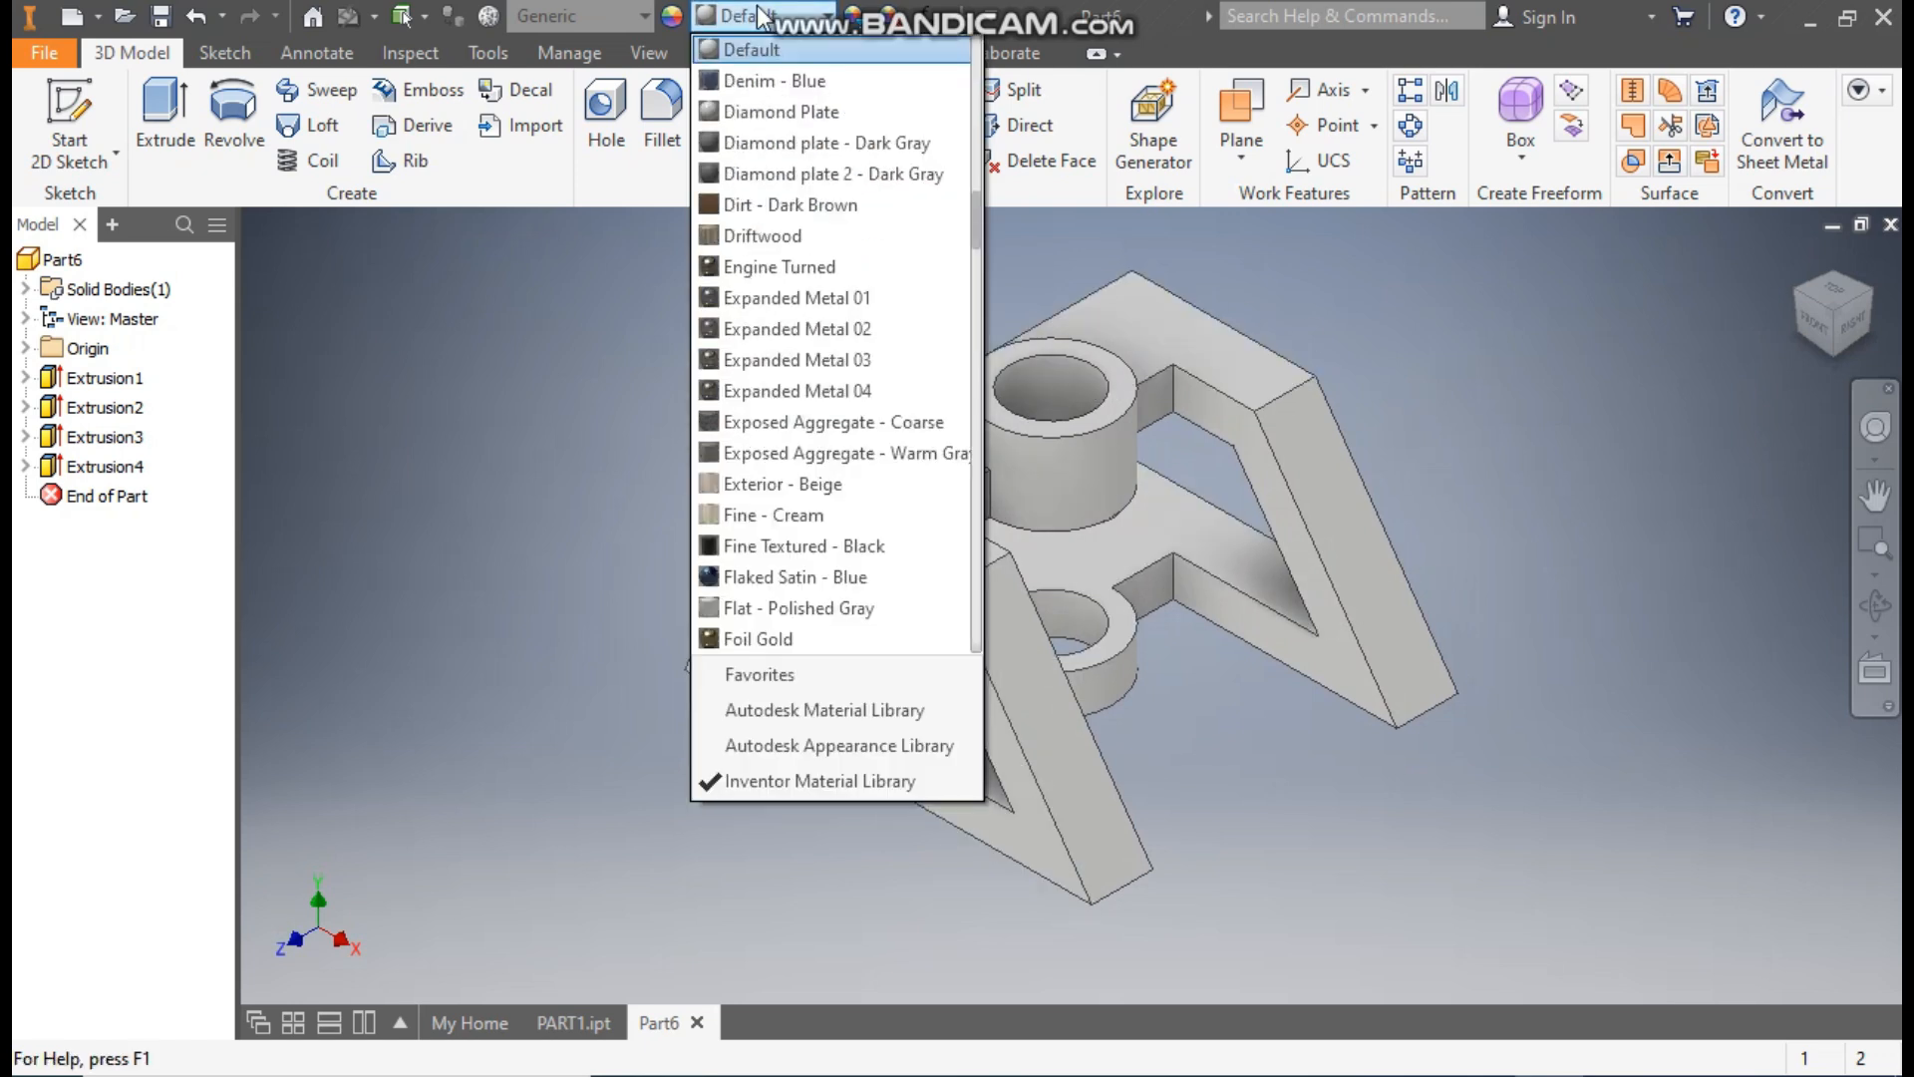
scroll(845, 157, "up", 4)
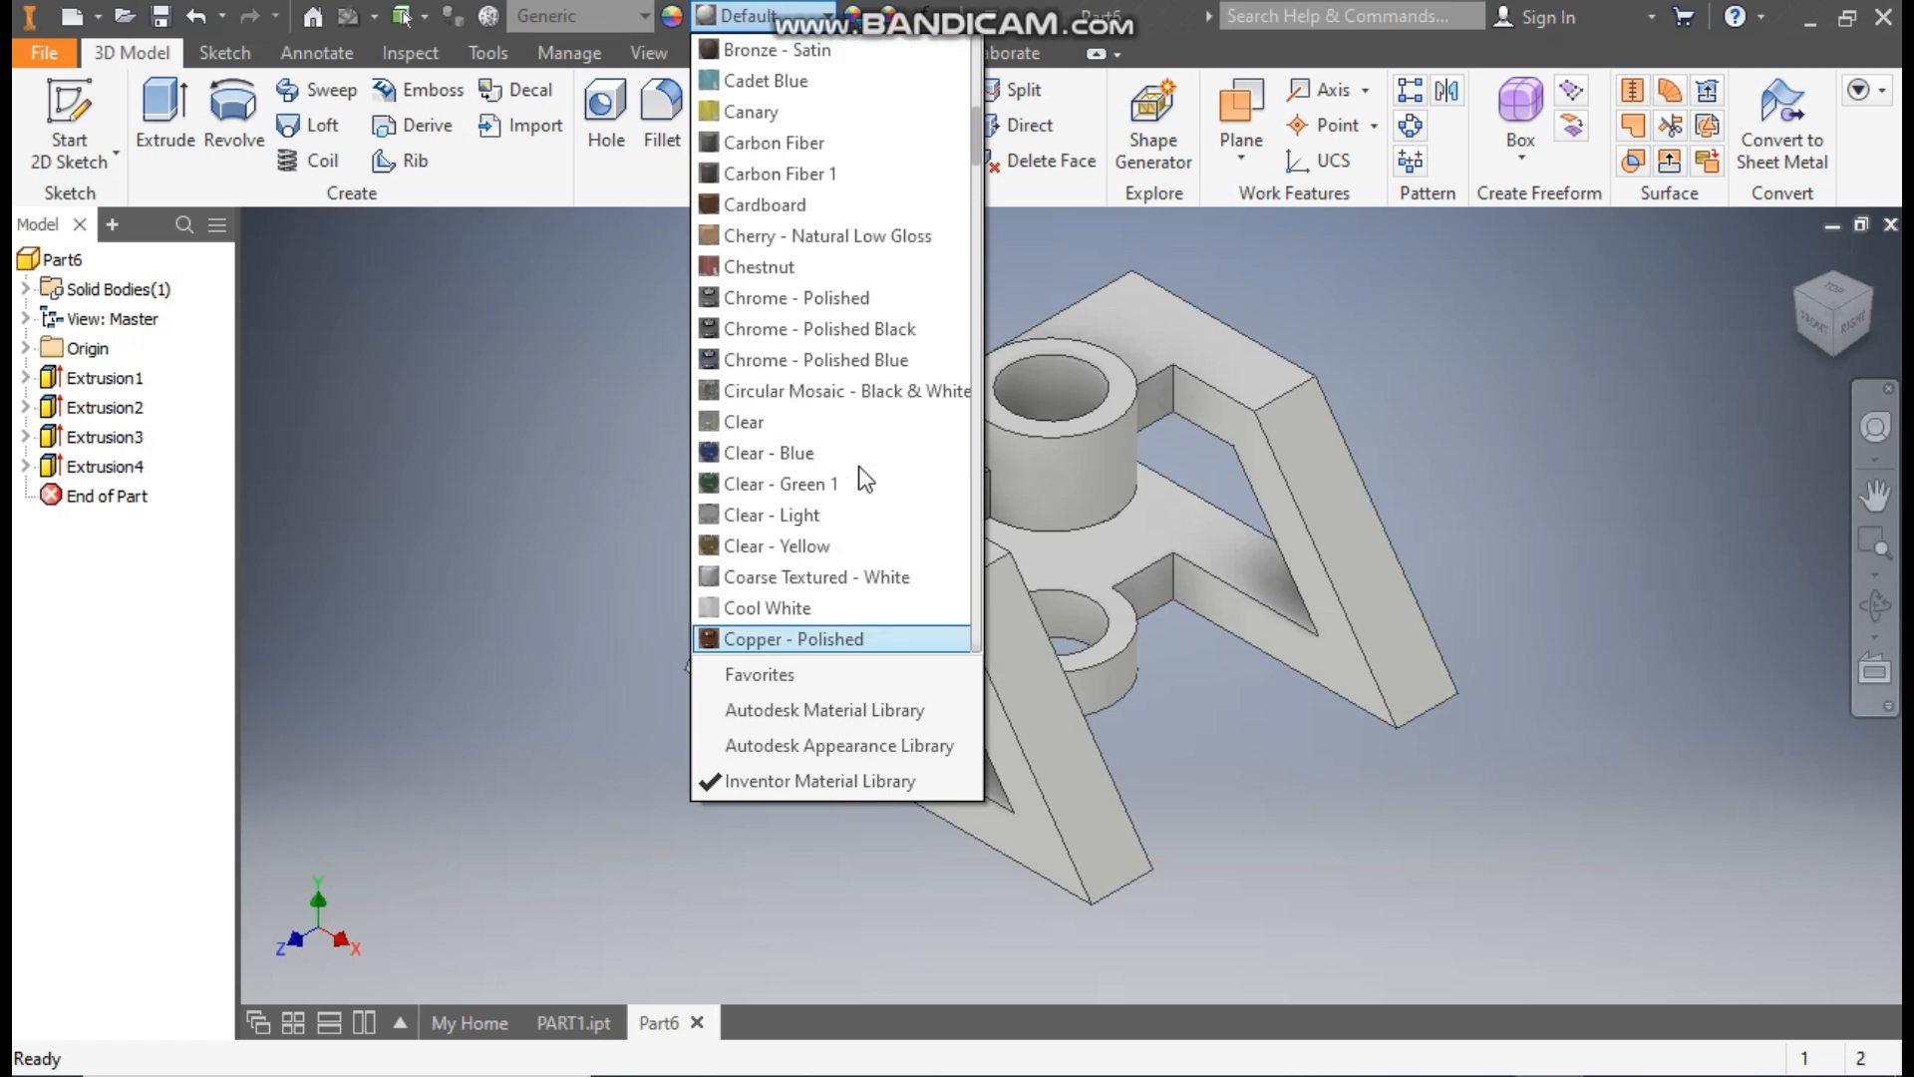
left_click(767, 113)
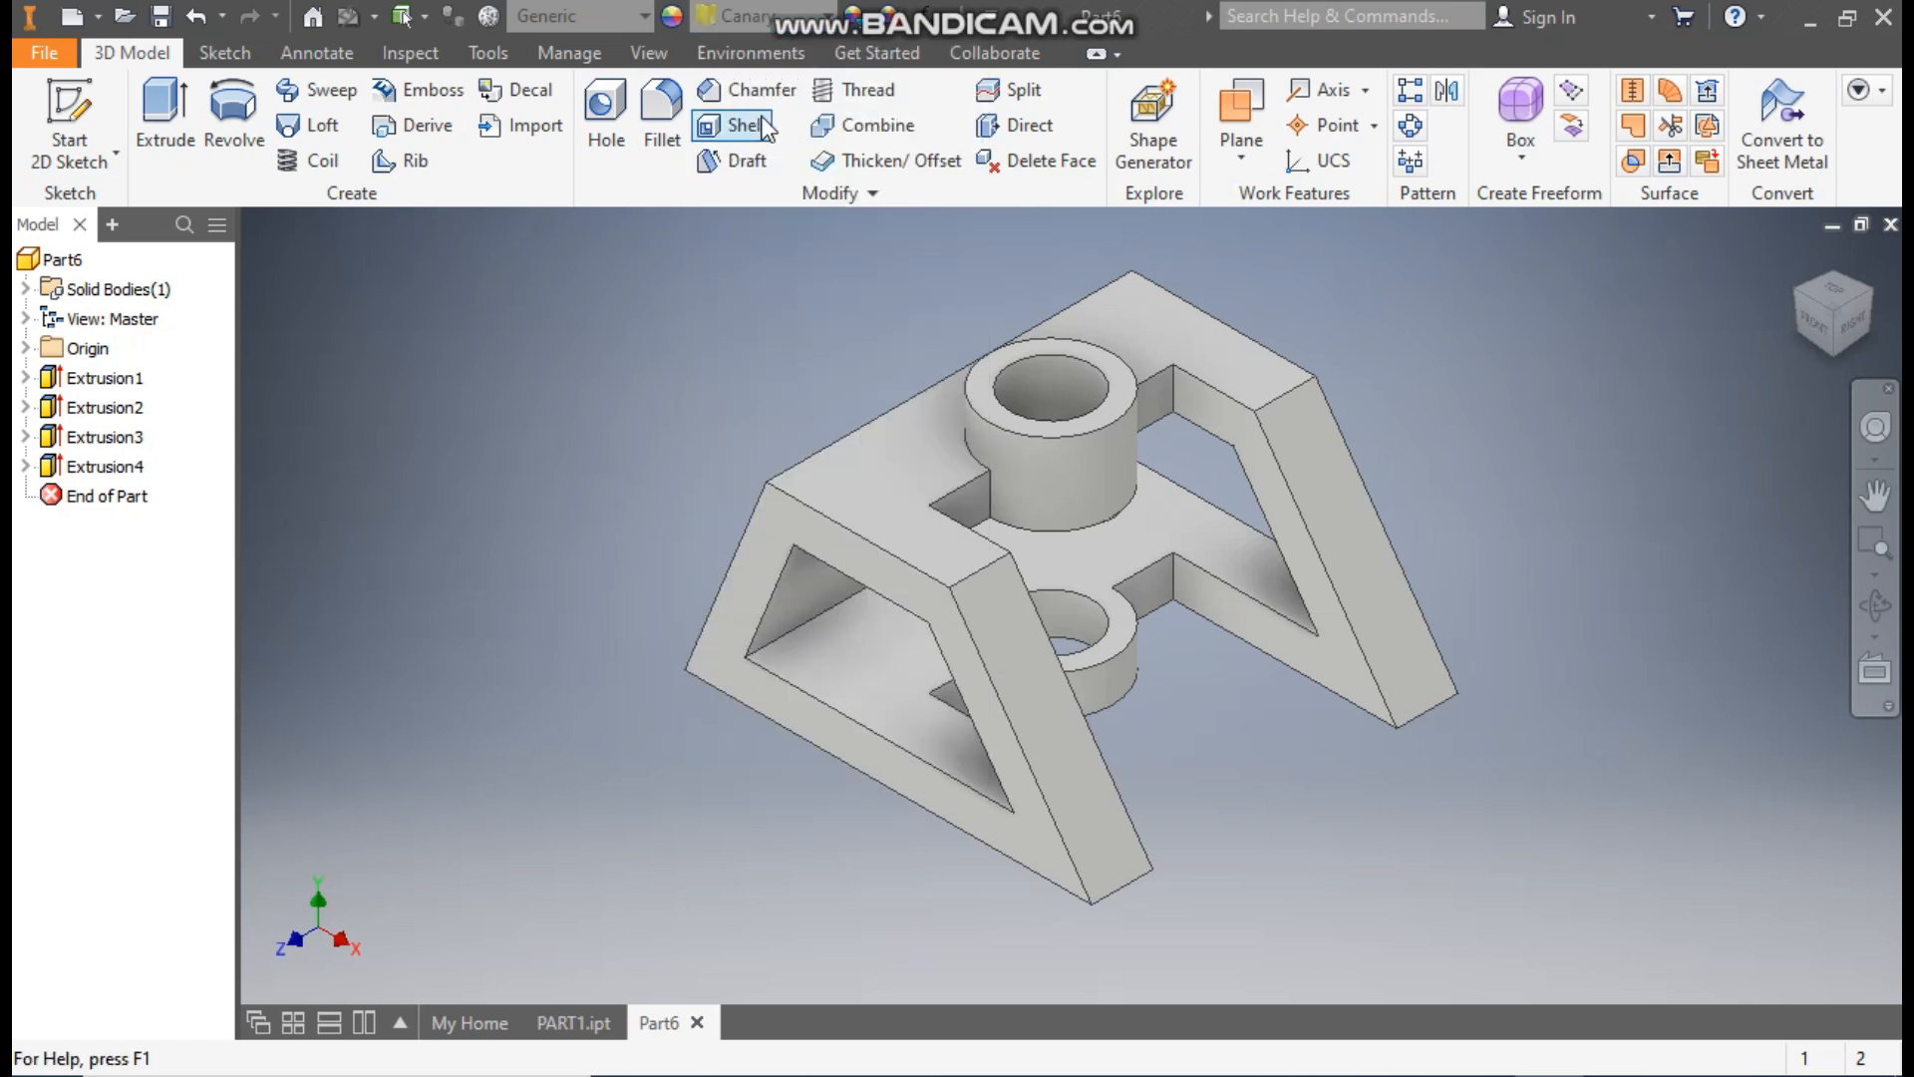
middle_click_drag(1308, 836, 1244, 884)
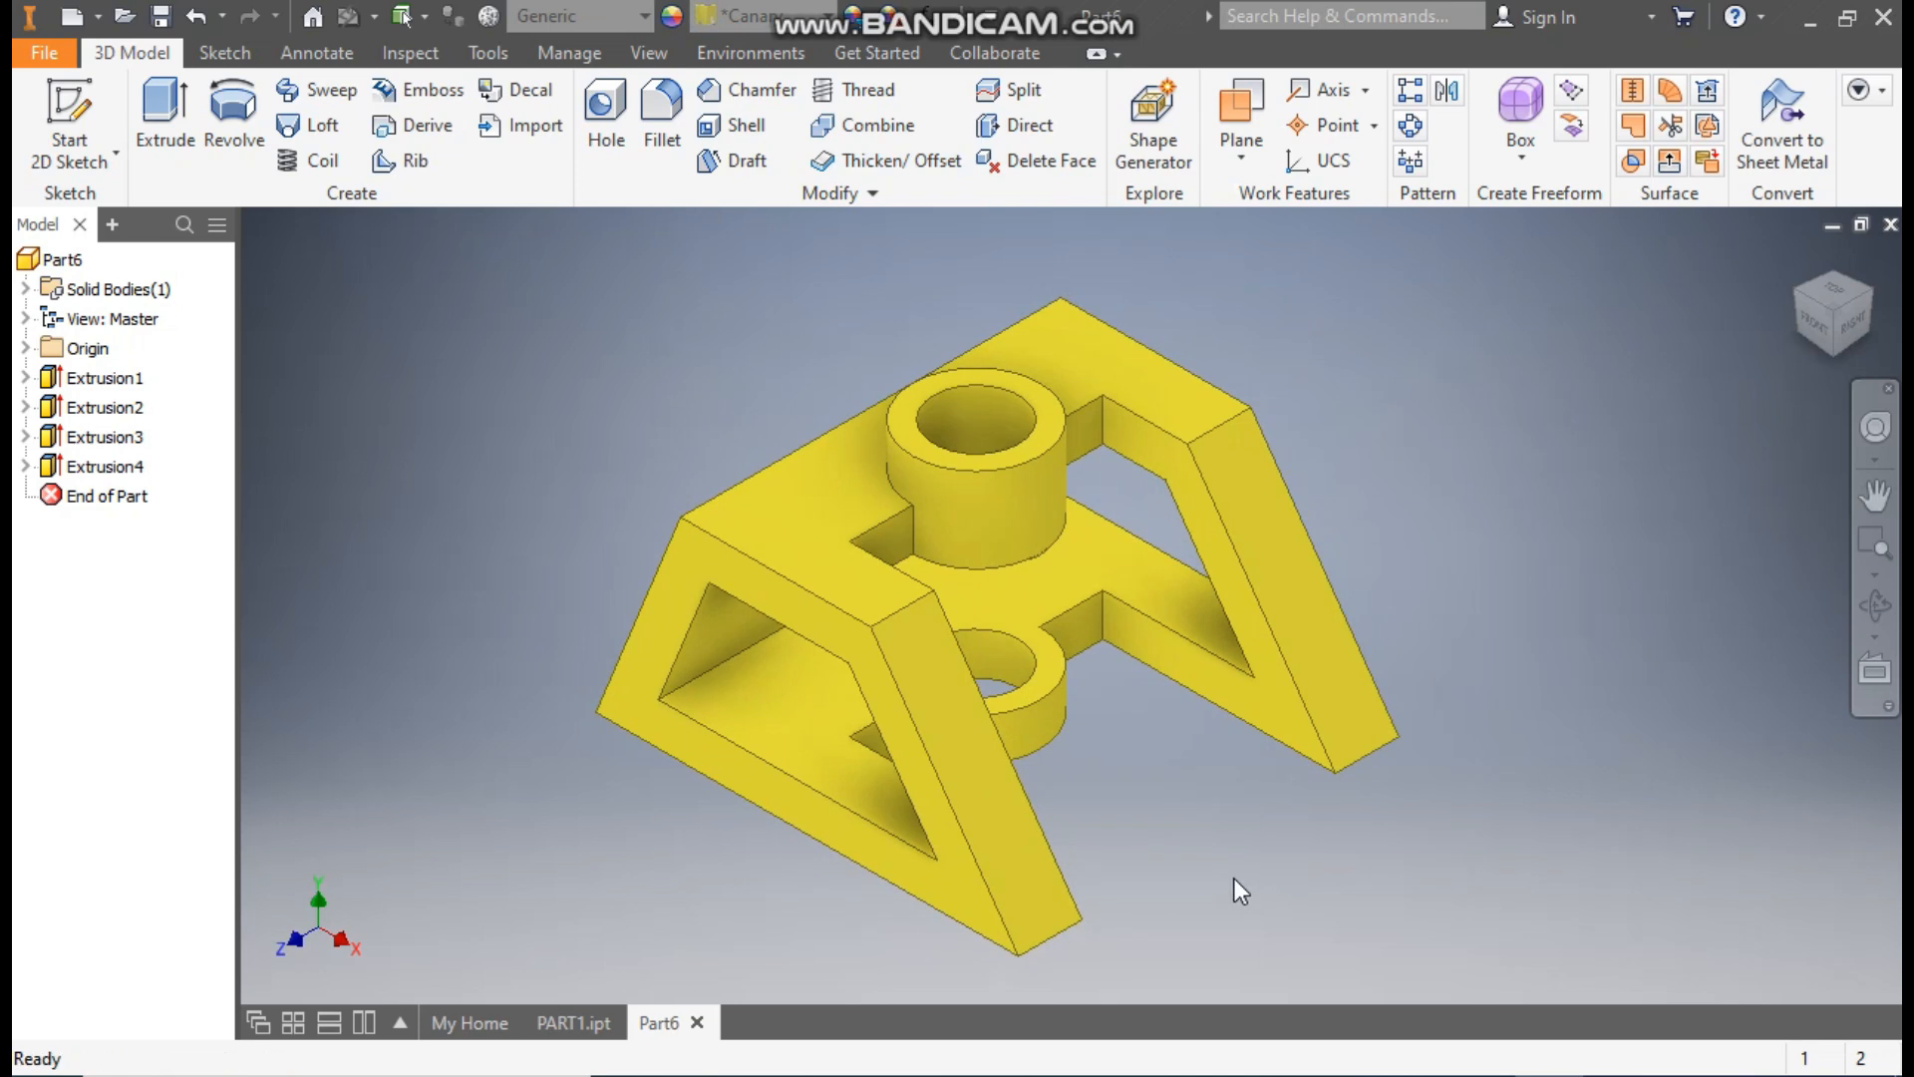